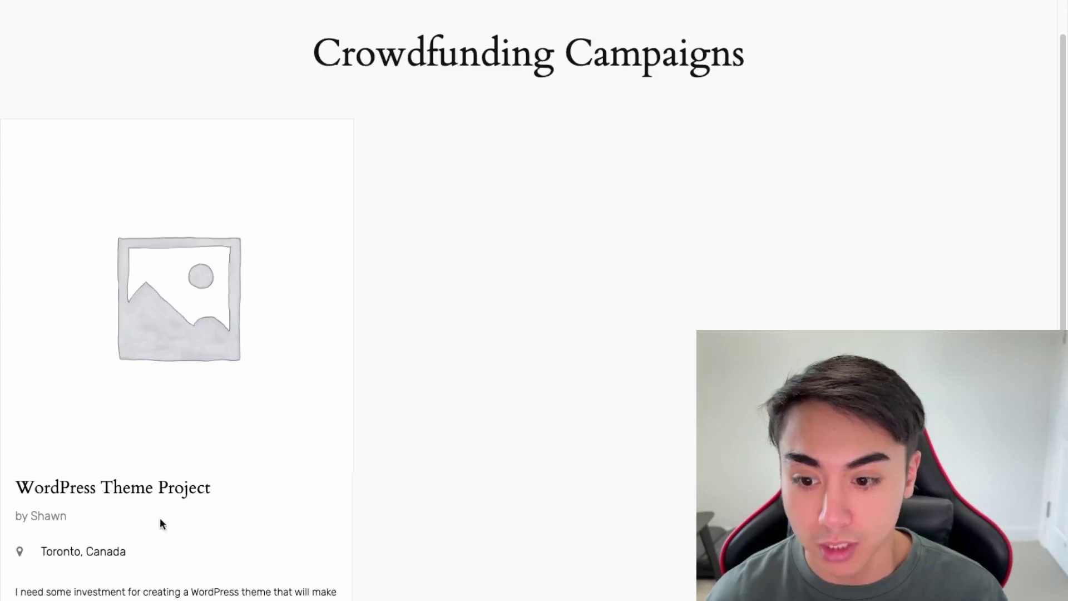
# - Preview the WordPress Theme Project campaign page with its $1,000.00 goal
pyautogui.moveTo(176, 446)
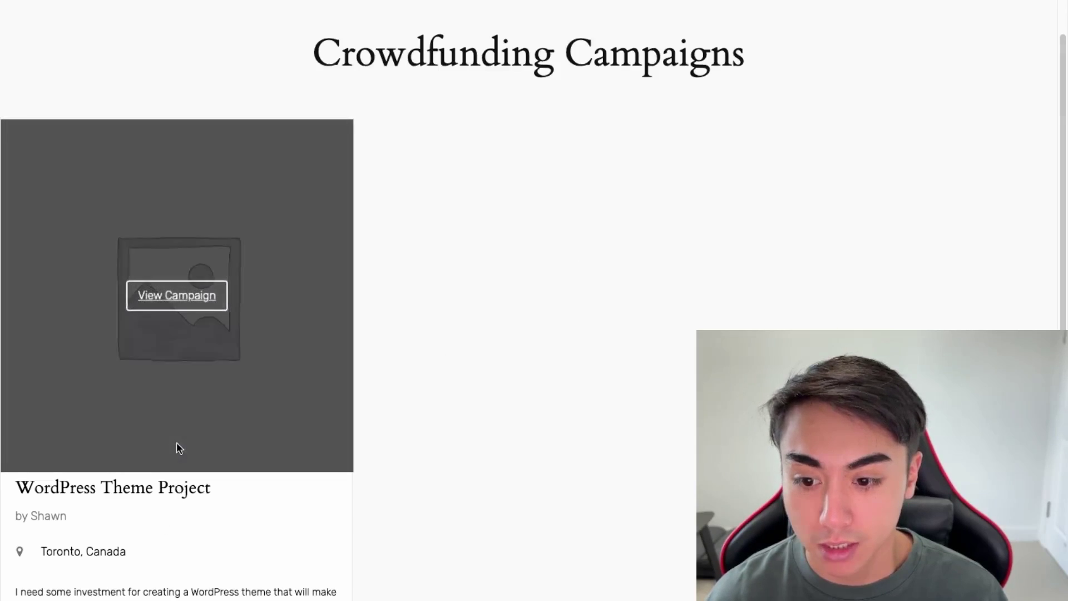
pyautogui.click(177, 294)
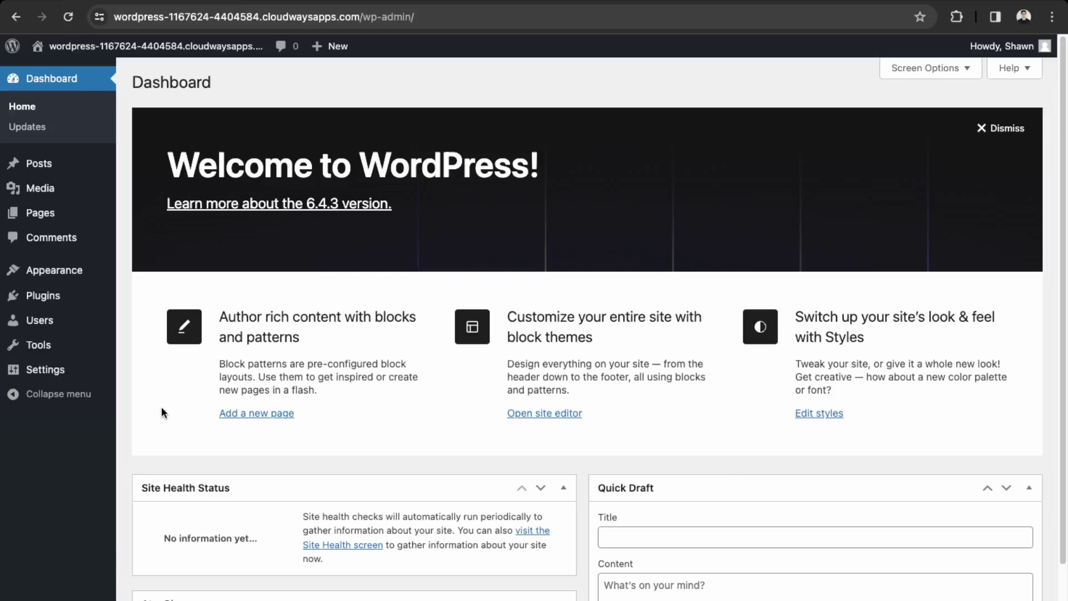
# - Find the WP Crowdfunding plugin by Themeum with the search 'Wp Cro', then install and activate it
pyautogui.moveTo(50, 295)
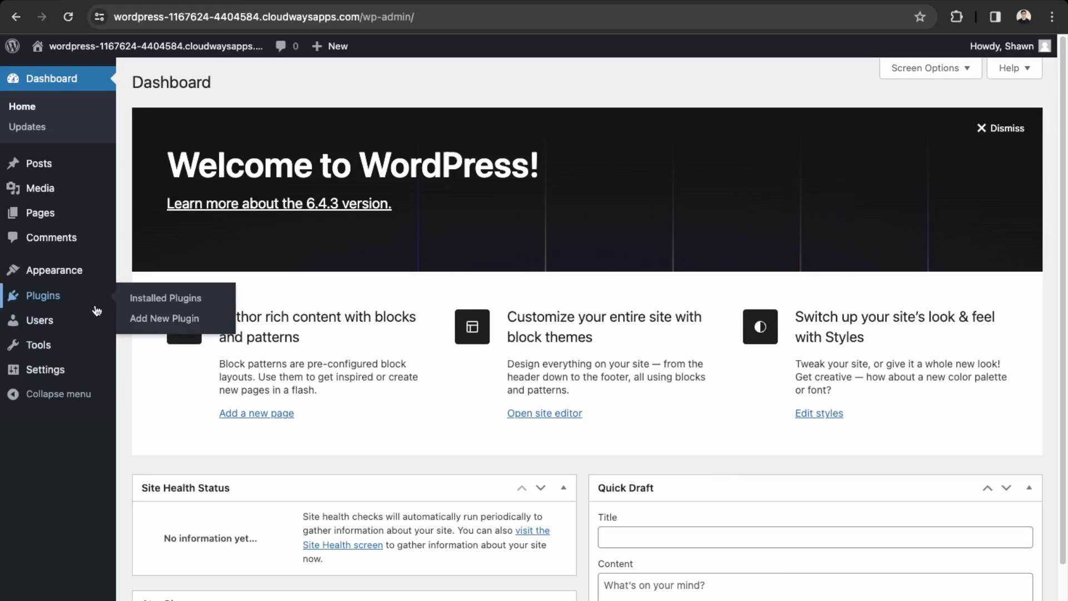
pyautogui.click(183, 320)
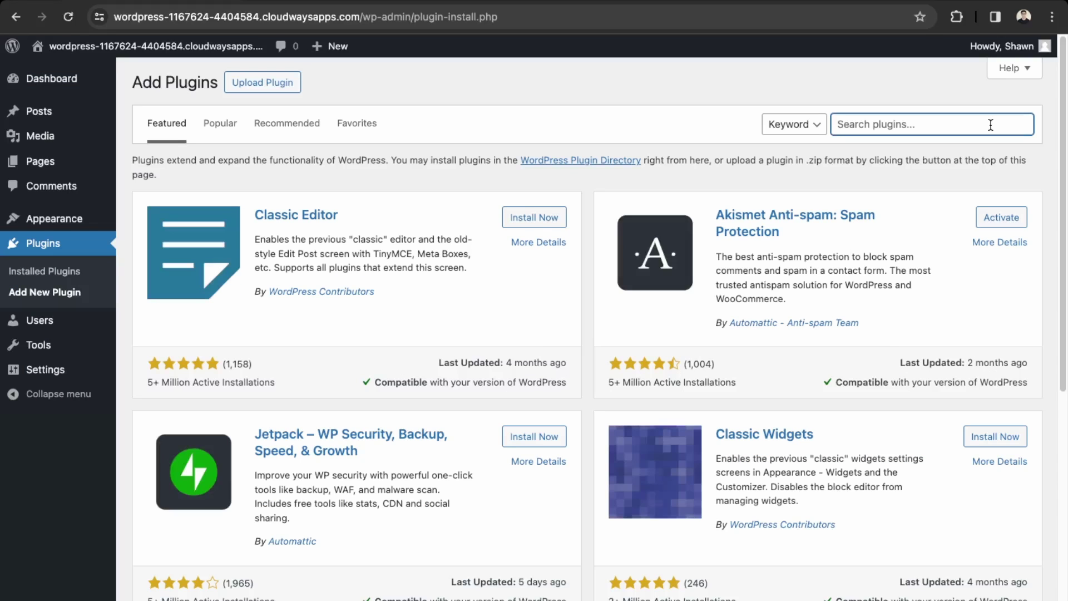
pyautogui.write('Wp Crowdfunding')
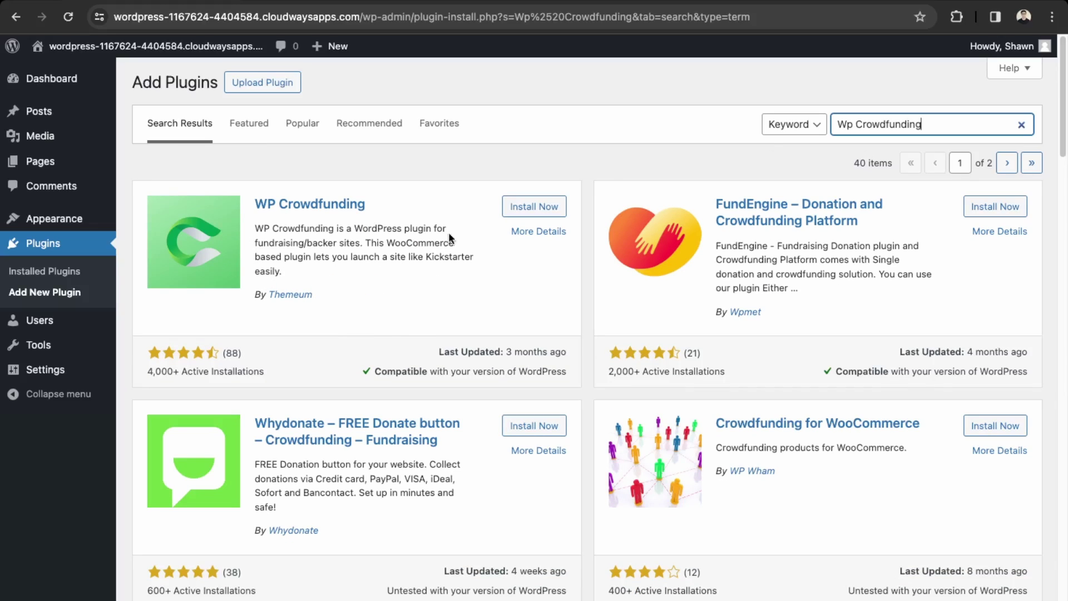
pyautogui.click(536, 206)
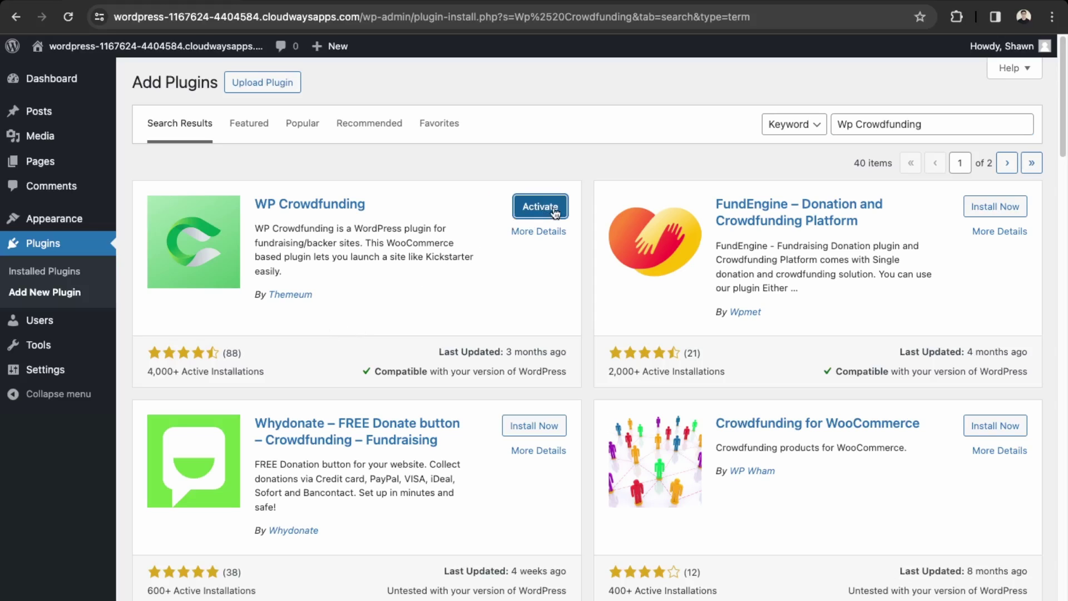
pyautogui.click(552, 214)
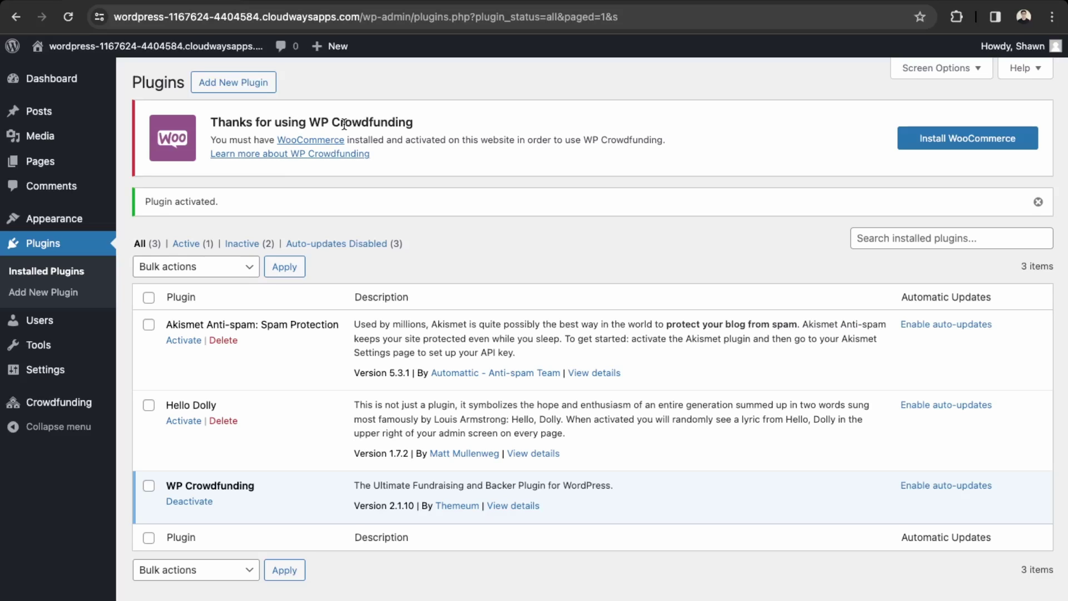
# - Install and activate WooCommerce, skip guided setup, and set Canada as the business location
pyautogui.click(942, 150)
pyautogui.click(216, 313)
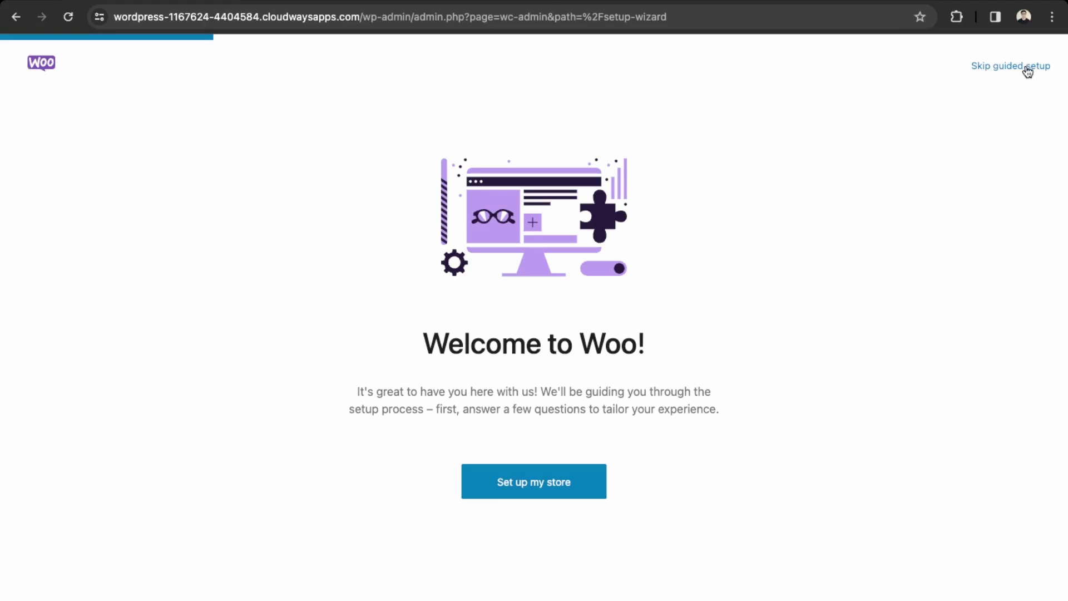
pyautogui.click(1028, 72)
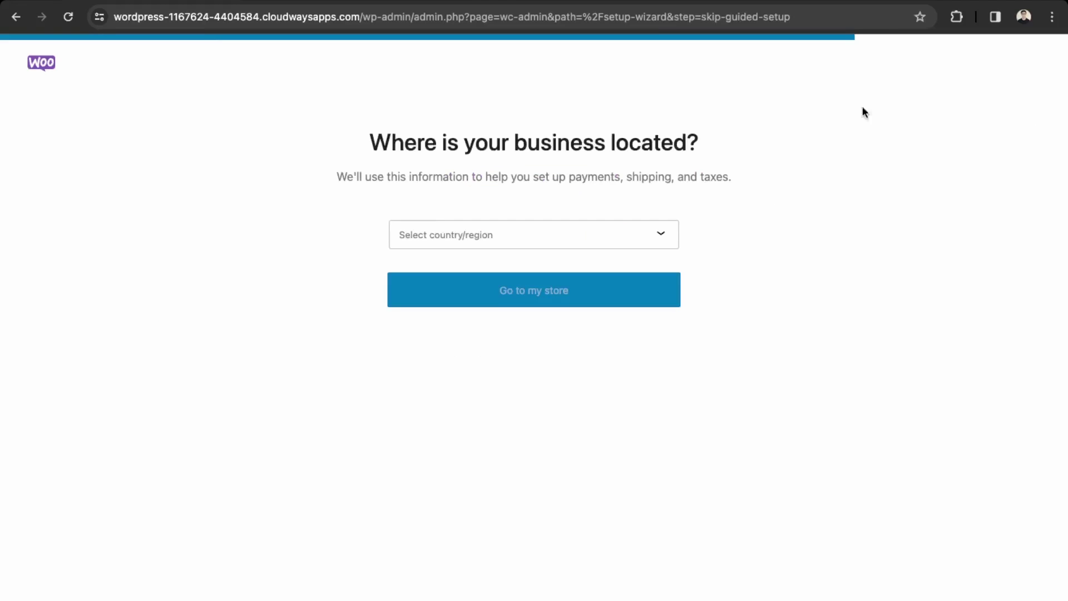
pyautogui.click(540, 234)
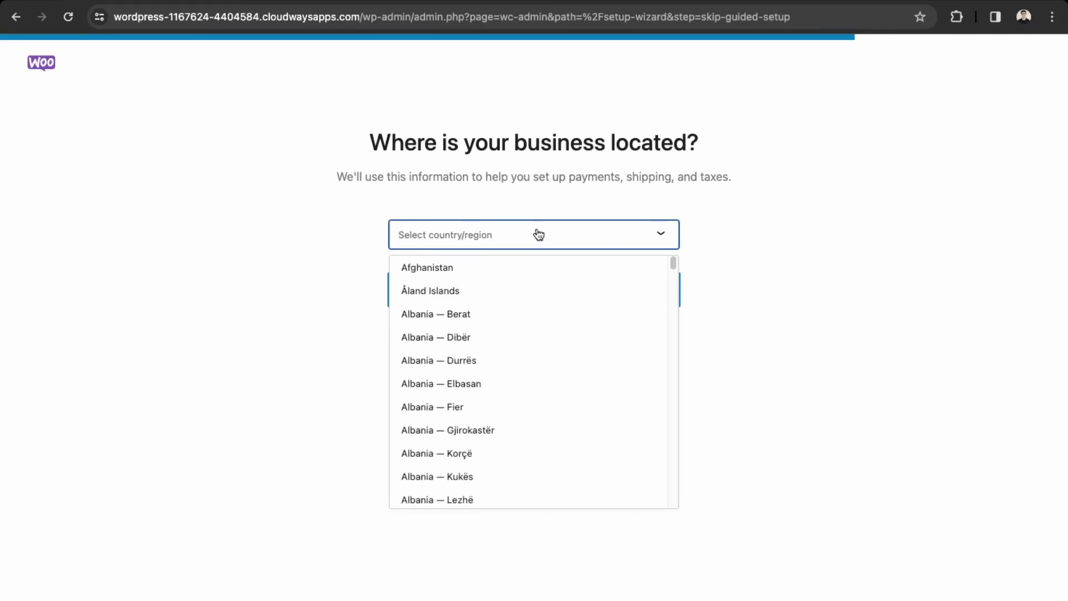
pyautogui.write('canada')
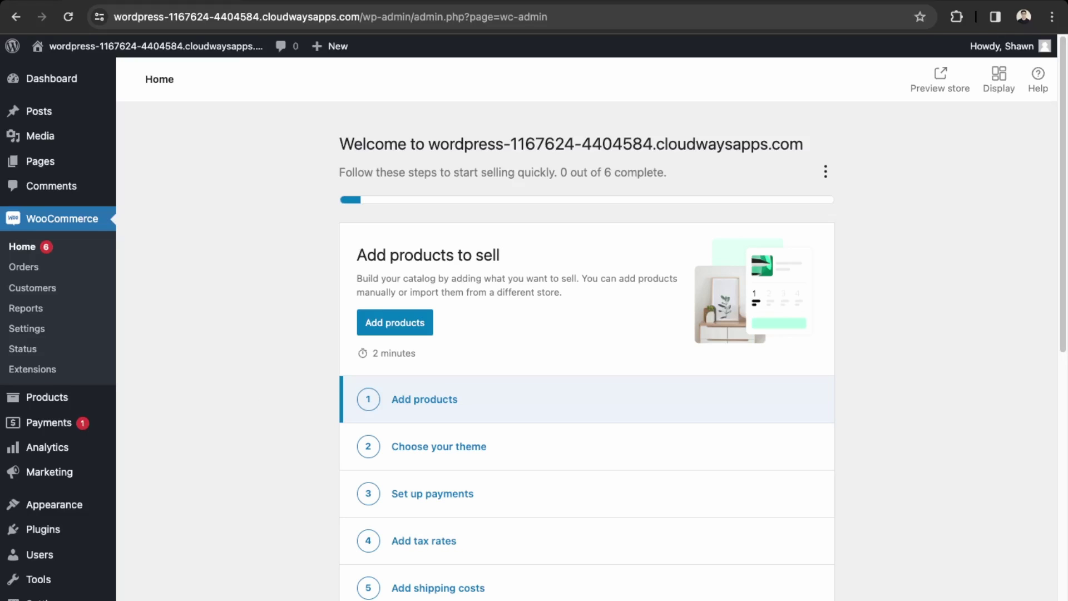
# - Look through the WooCommerce payment providers, then go to the Crowdfunding Add-ons list
pyautogui.scroll(-1, 268, 334)
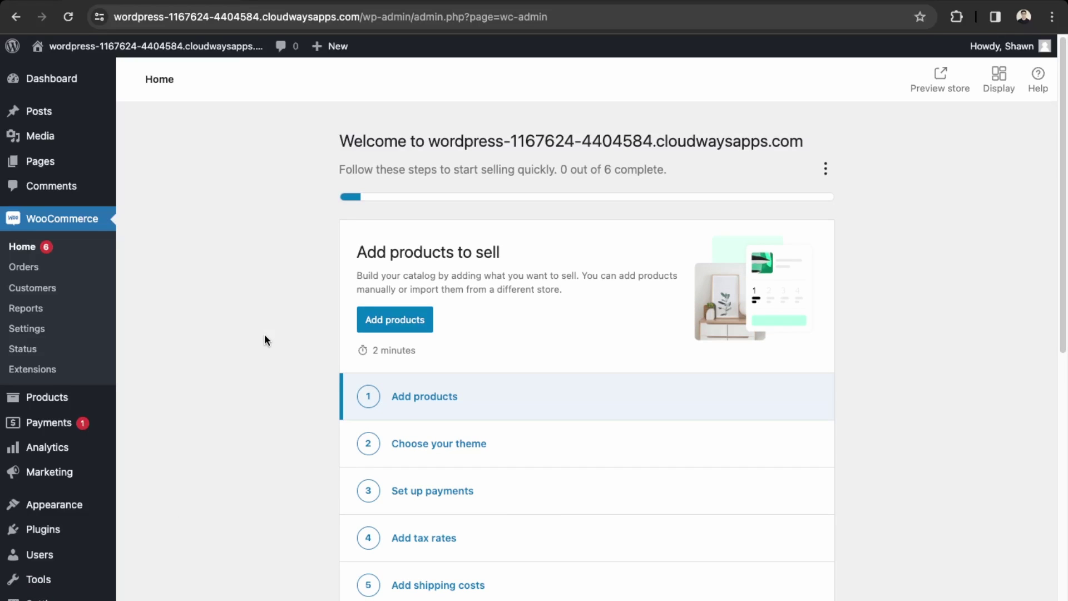
pyautogui.scroll(-3, 262, 340)
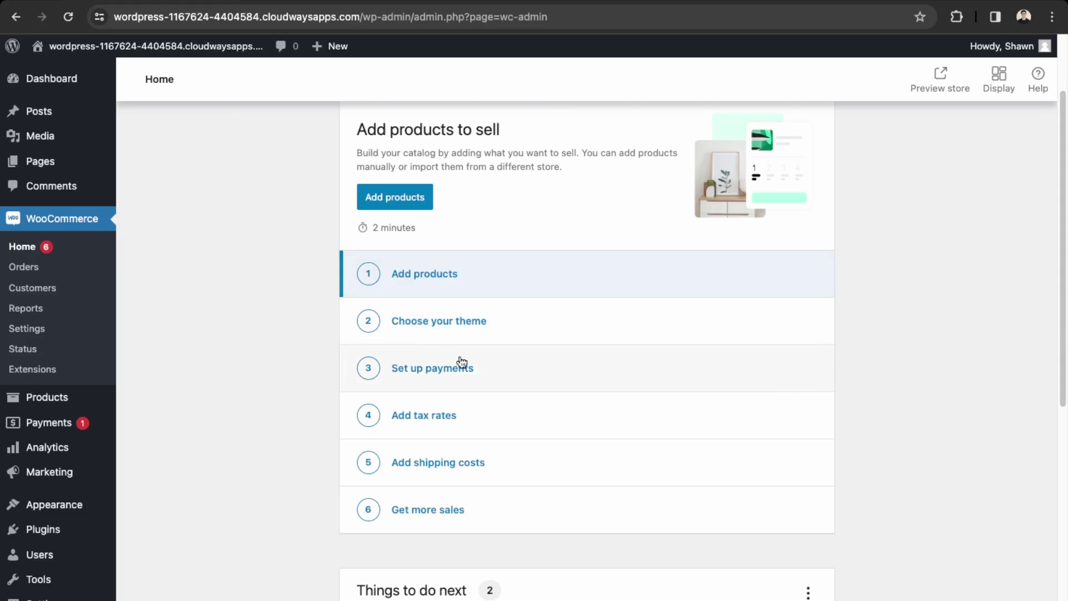
pyautogui.click(506, 374)
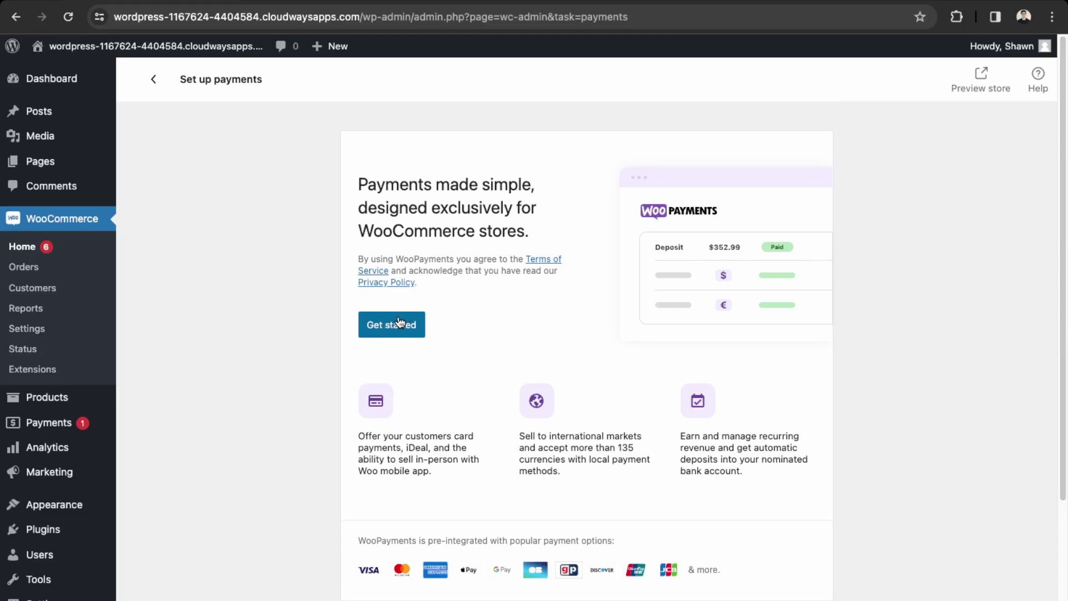
pyautogui.scroll(-1, 530, 402)
pyautogui.scroll(-2, 529, 402)
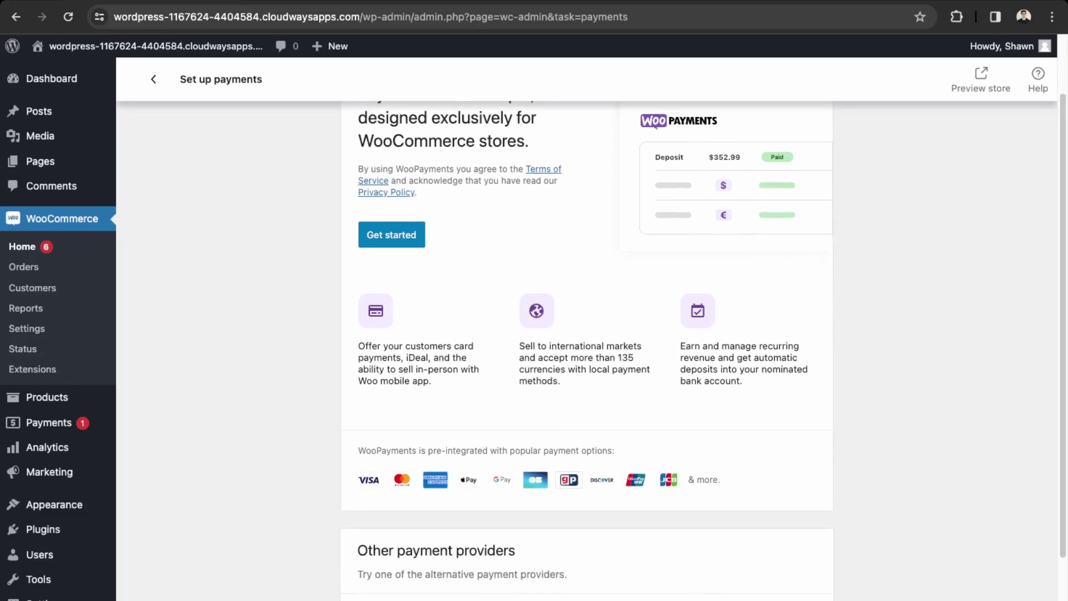
pyautogui.scroll(-1, 703, 585)
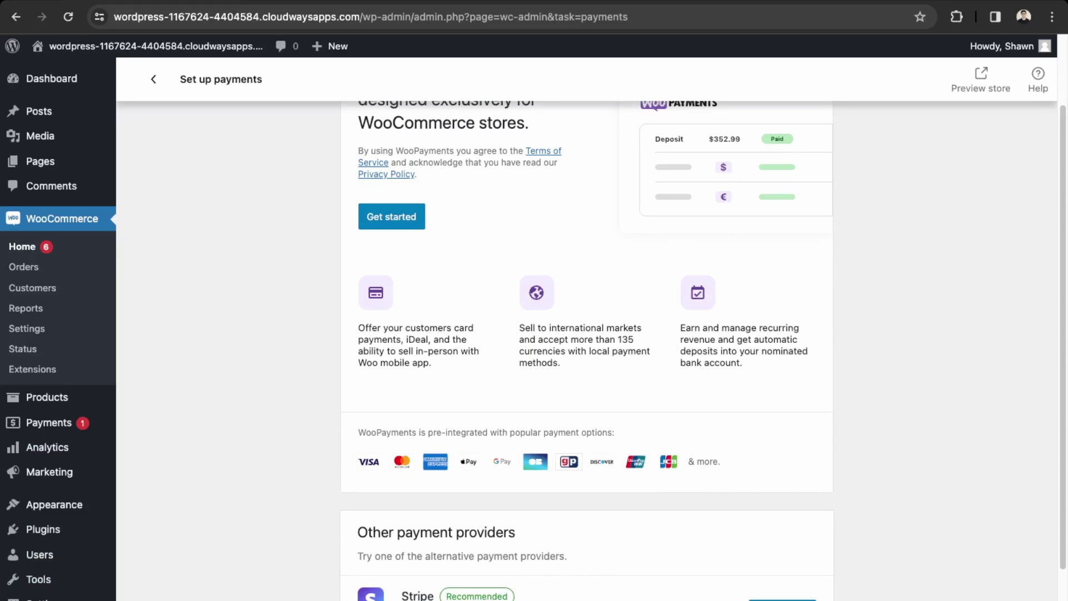
pyautogui.scroll(2, 129, 329)
pyautogui.hotkey('alt', 'Left')
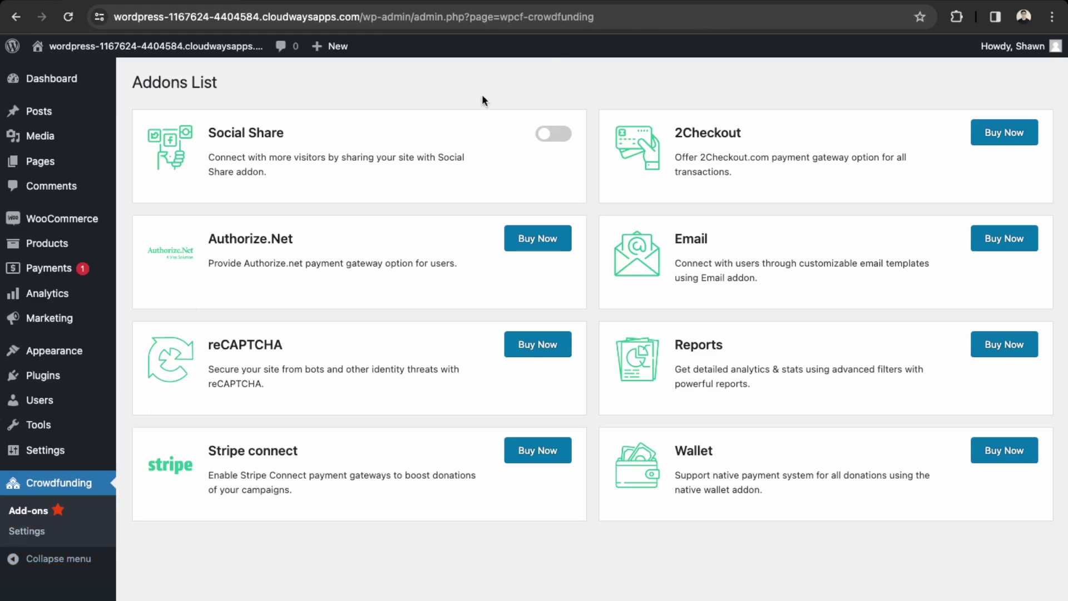
# - Switch on the Social Share add-on in the Crowdfunding Add-ons list
pyautogui.click(561, 135)
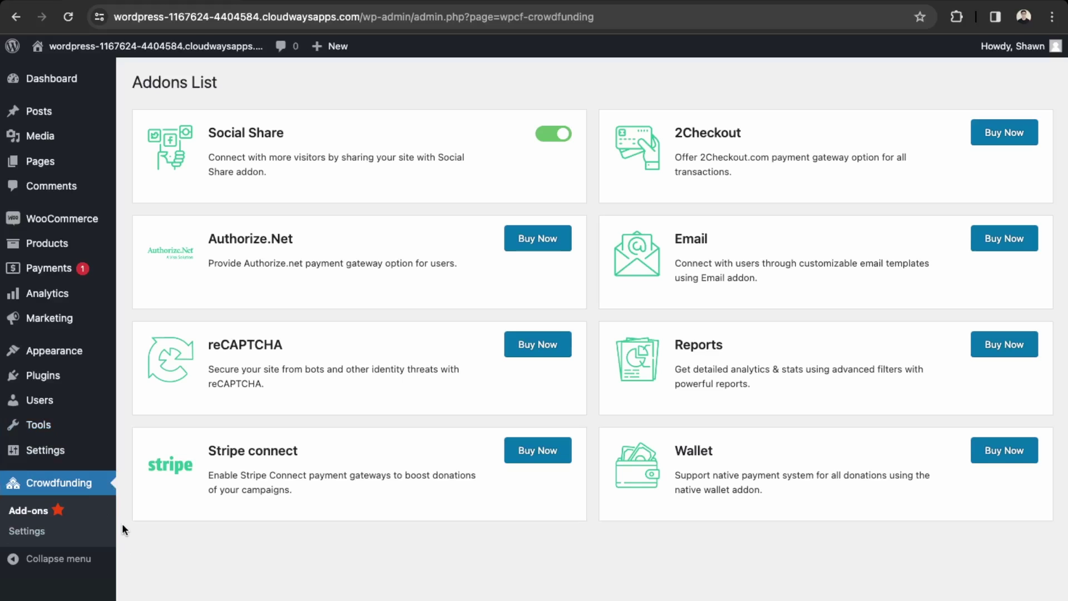
# - Check Crowdfunding General Settings, keeping WooCommerce as funds manager and Draft as default status
pyautogui.click(33, 533)
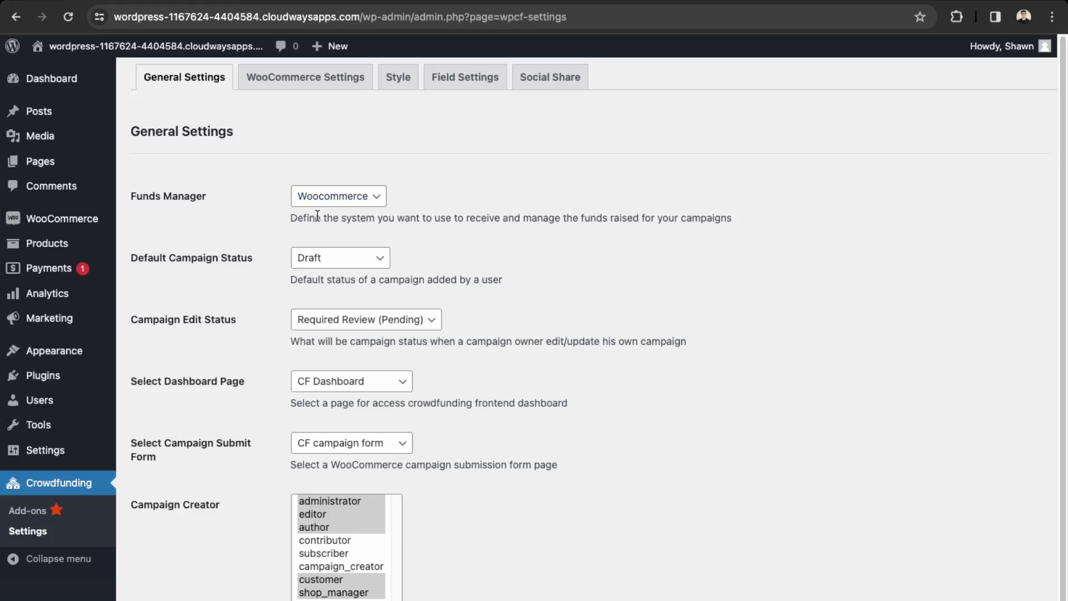
pyautogui.click(335, 261)
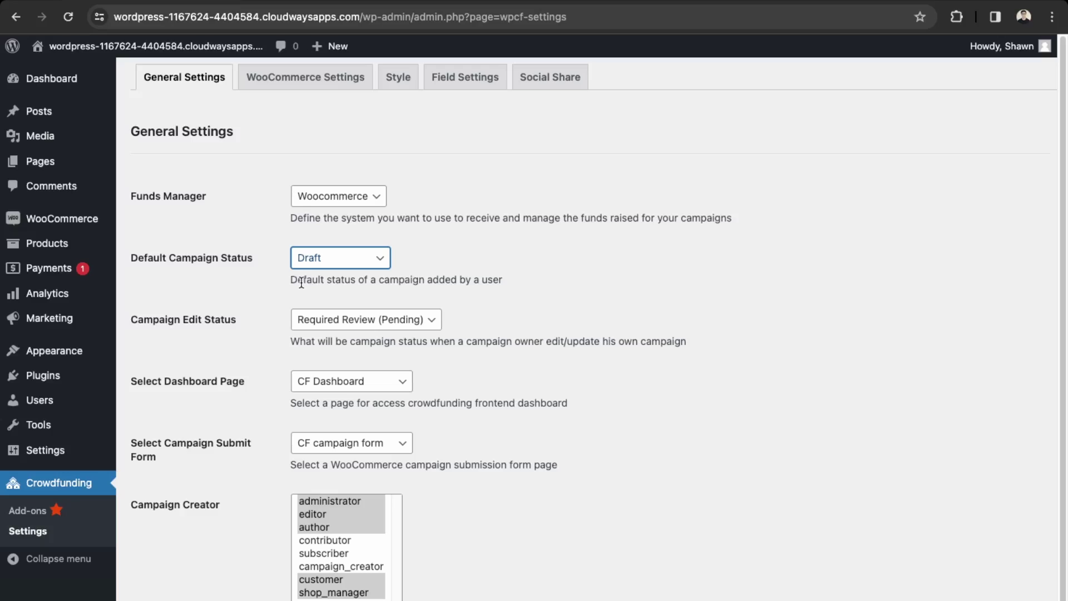
pyautogui.click(378, 385)
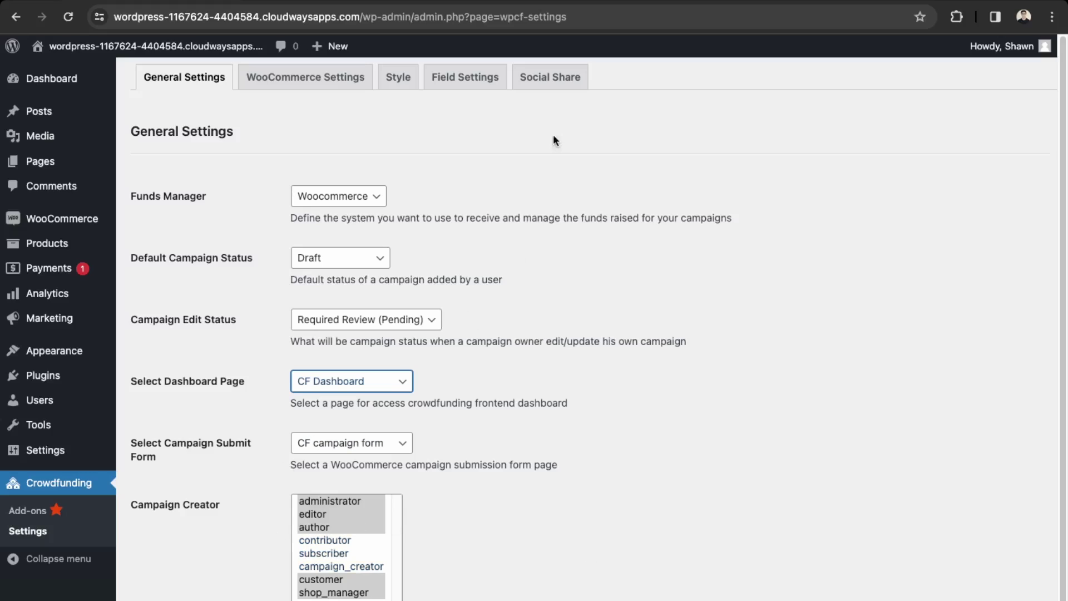
pyautogui.scroll(-5, 390, 258)
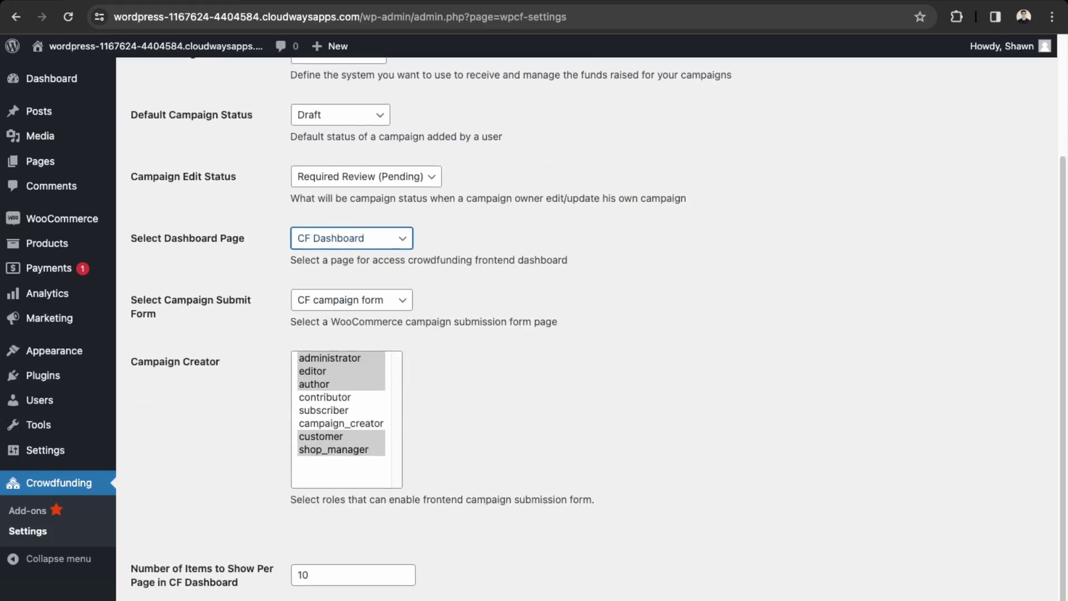
pyautogui.scroll(5, 190, 479)
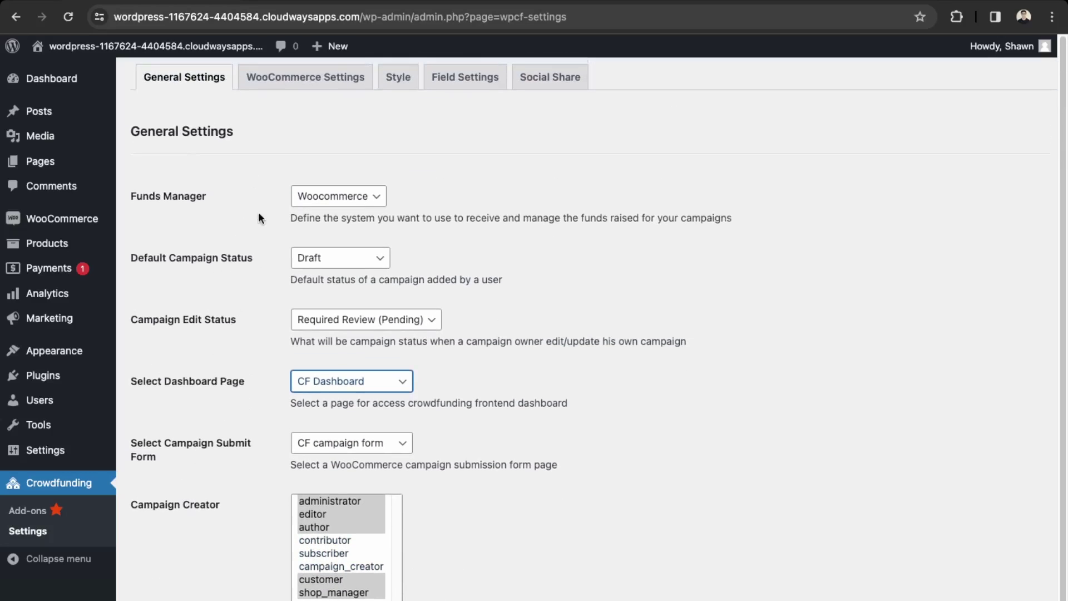
# - Review WooCommerce Settings: CF Listing Page, CF User Registration, and 2 listing columns
pyautogui.click(305, 78)
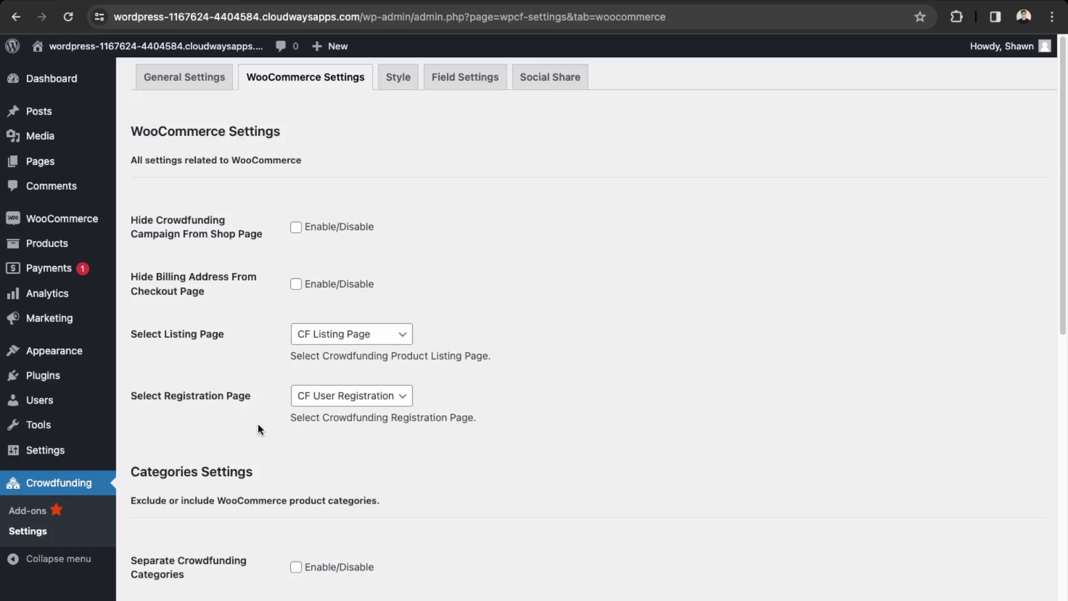
pyautogui.scroll(-8, 285, 470)
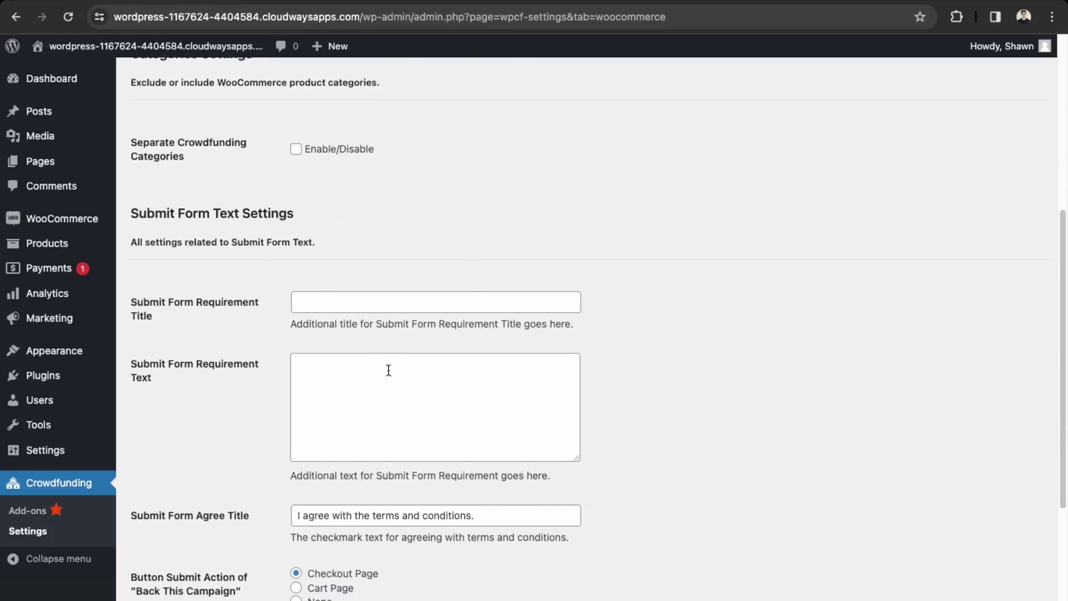
pyautogui.scroll(-1, 384, 396)
pyautogui.scroll(-10, 386, 398)
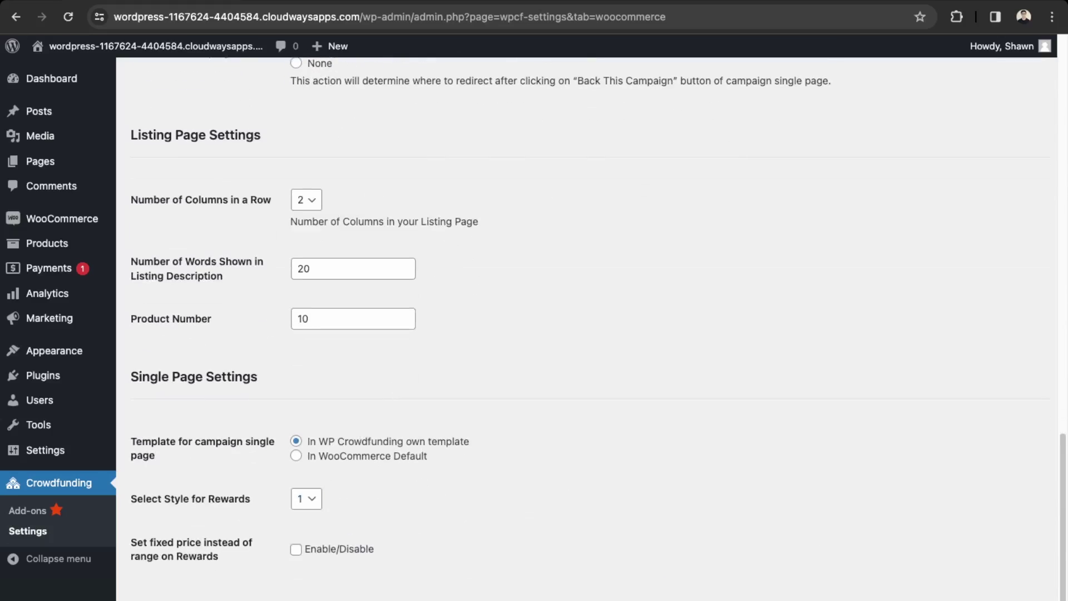
pyautogui.scroll(-1, 589, 328)
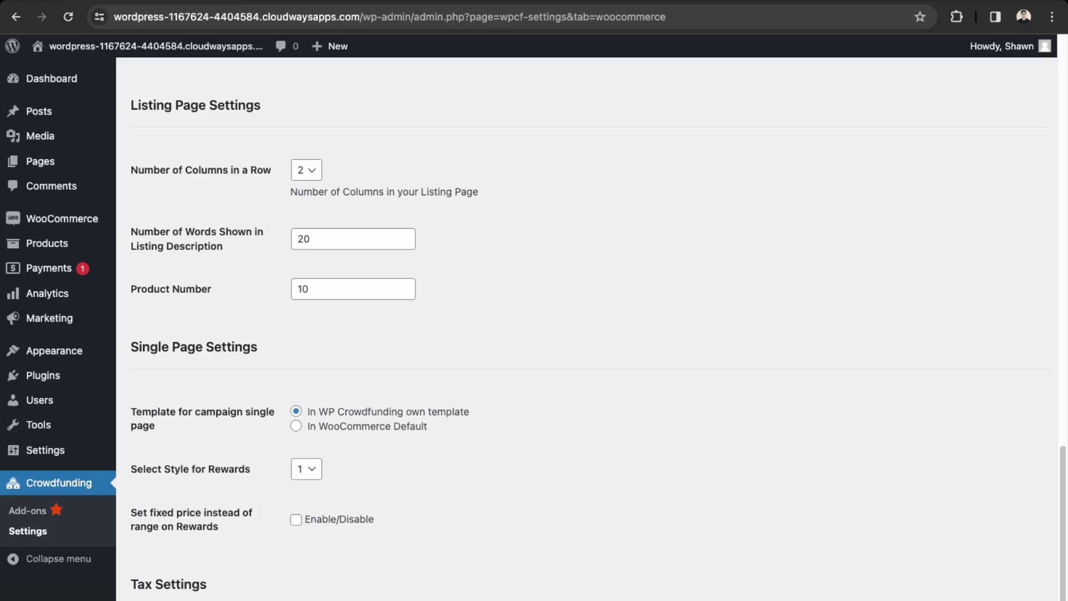
pyautogui.scroll(10, 370, 562)
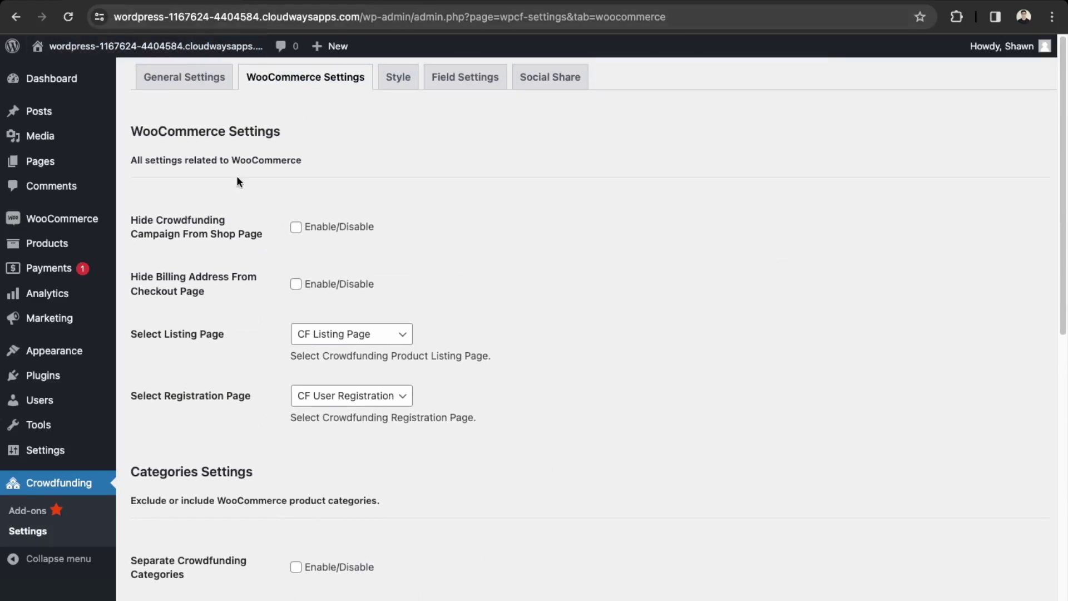
# - Open the Style Settings colour scheme picker and close it without changes
pyautogui.click(399, 79)
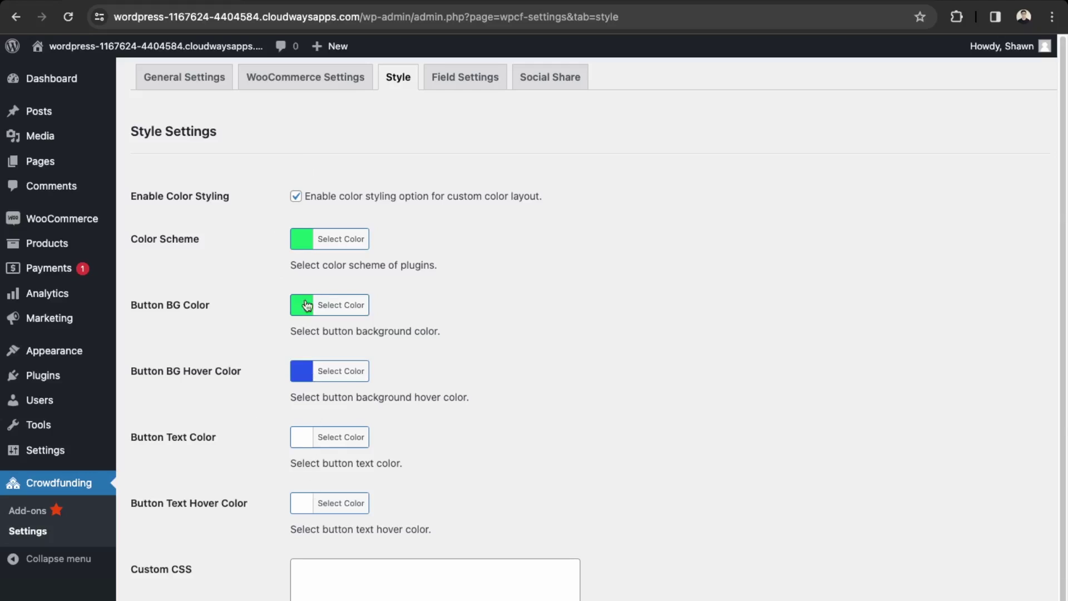
pyautogui.click(337, 239)
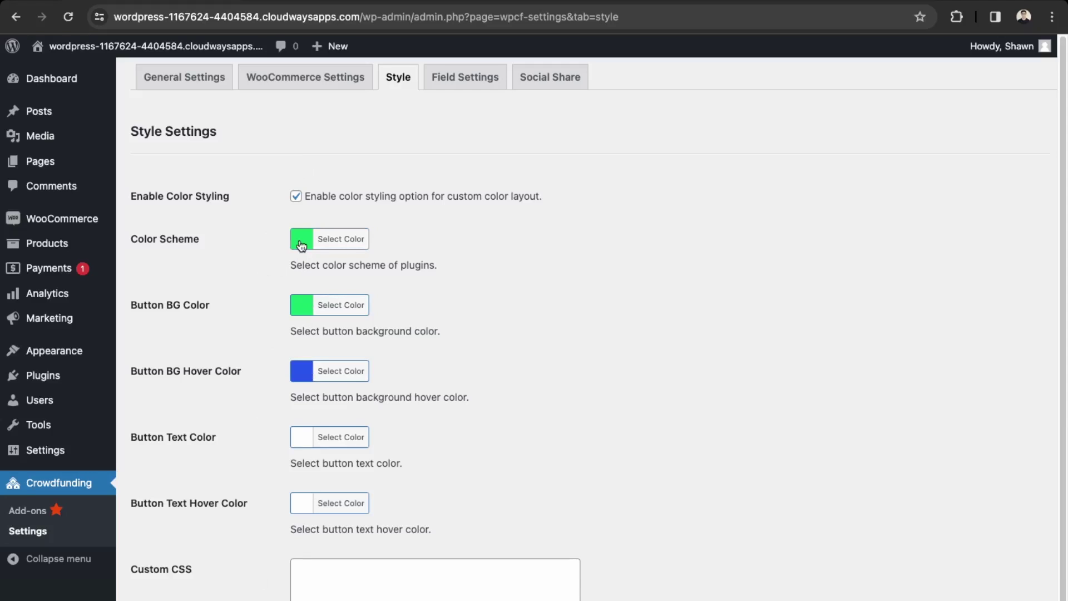
pyautogui.click(623, 404)
# - Check Field Settings, confirming every campaign form field from Description to Start Date is enabled
pyautogui.click(465, 76)
pyautogui.scroll(-10, 395, 253)
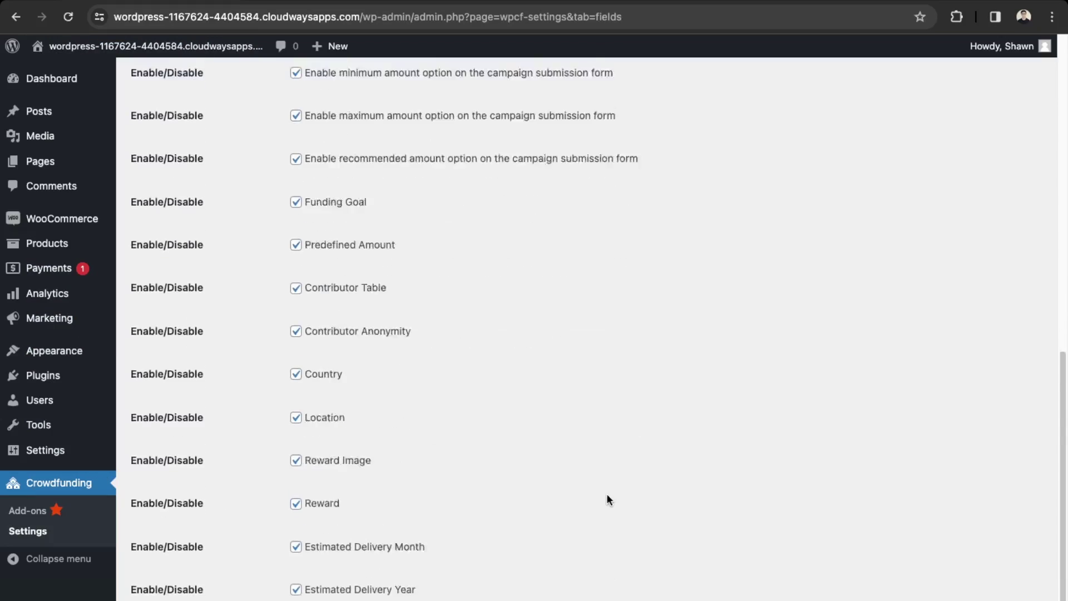
pyautogui.scroll(10, 566, 398)
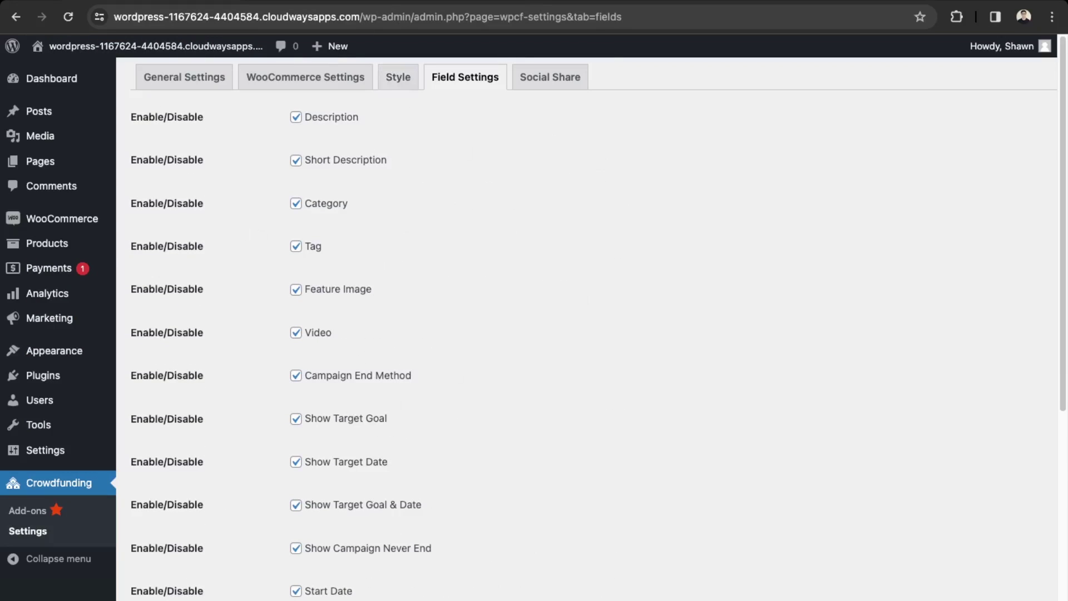
# - Enable Embed Option, Social Share, and Twitter, Facebook, Pinterest and LinkedIn sharing, then save
pyautogui.click(568, 82)
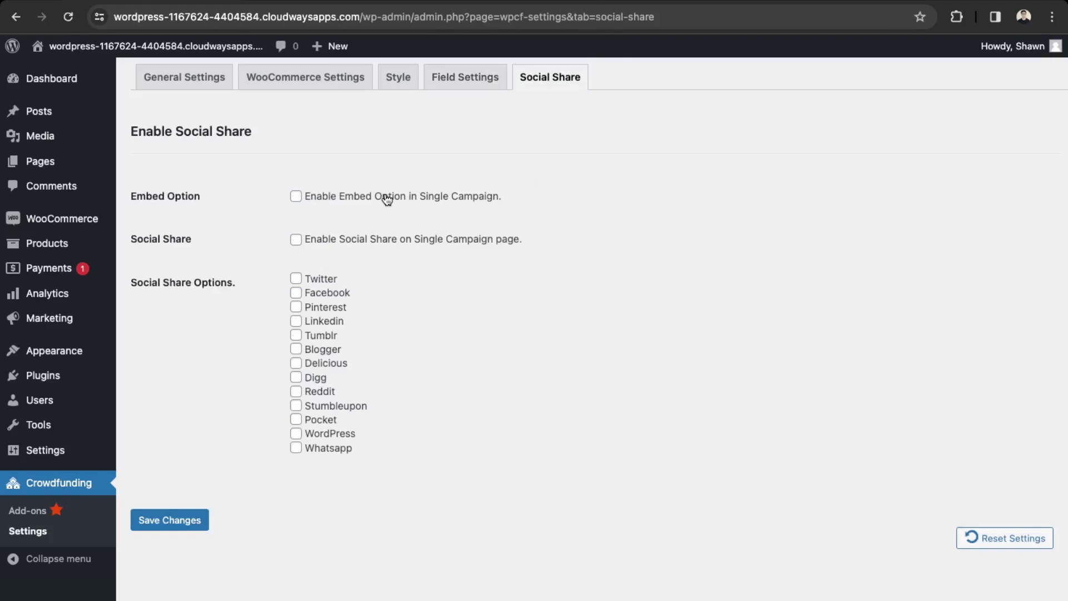
pyautogui.click(351, 195)
pyautogui.click(345, 240)
pyautogui.click(329, 278)
pyautogui.click(334, 293)
pyautogui.click(328, 307)
pyautogui.click(326, 321)
pyautogui.click(189, 520)
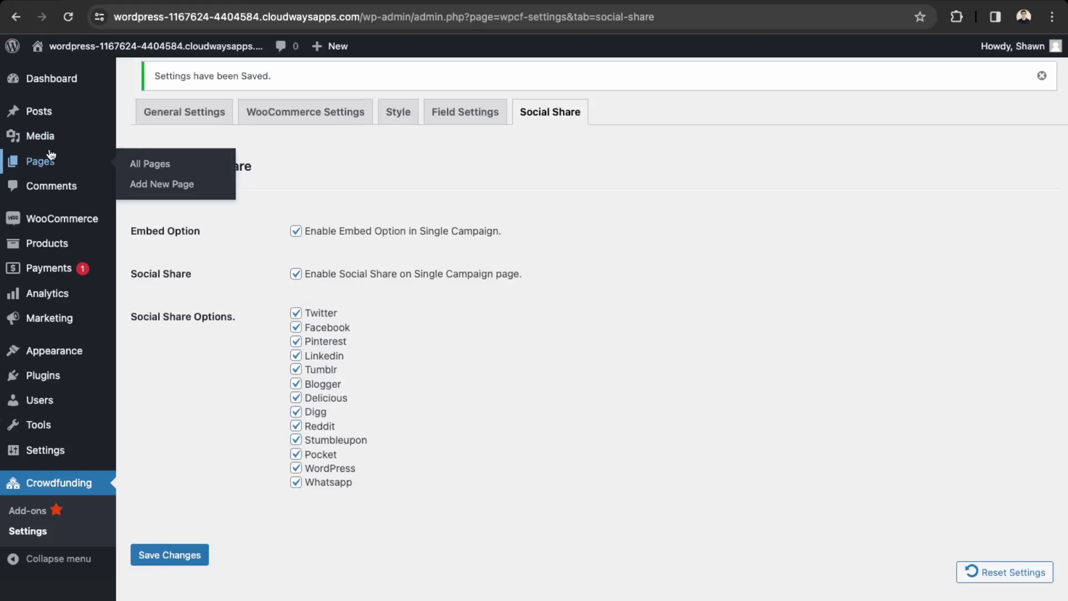
pyautogui.moveTo(37, 163)
# - View the live CF Listing Page, then return to the 11-item Pages list
pyautogui.click(138, 167)
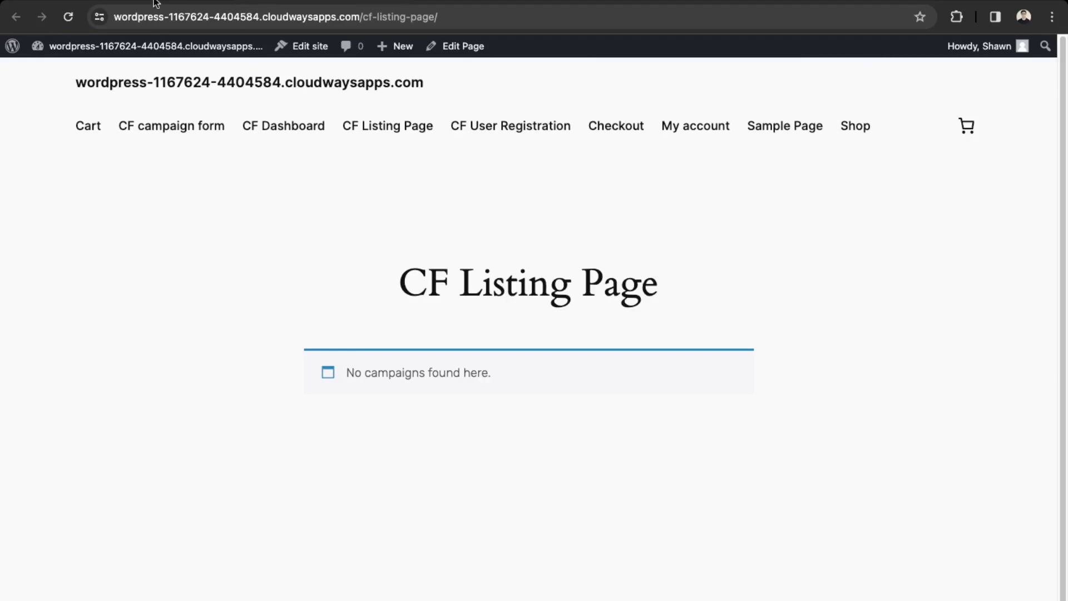
pyautogui.hotkey('alt', 'Left')
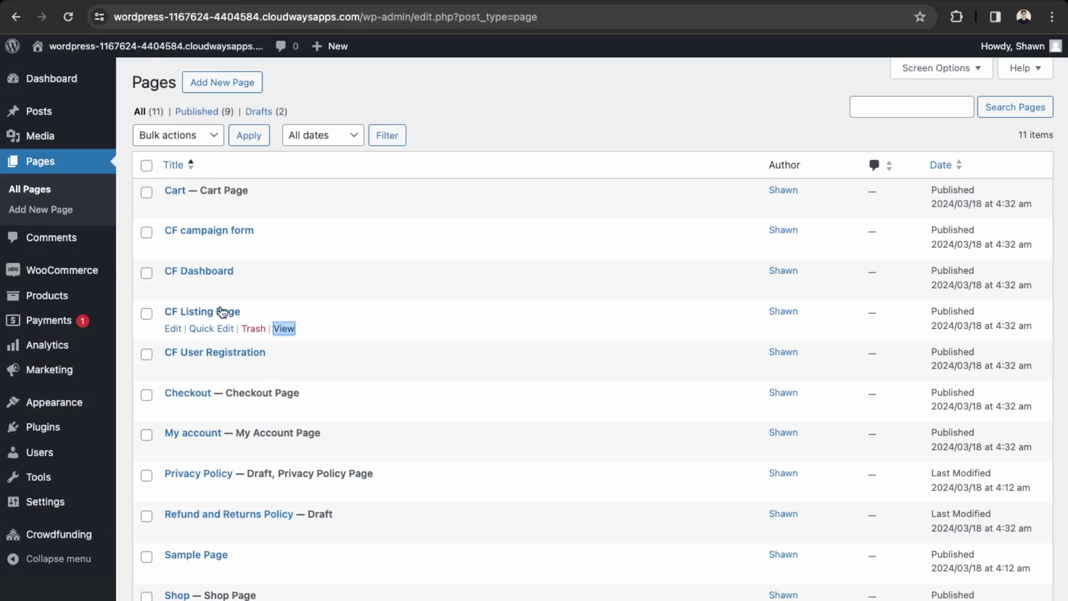
# - Set CF Listing Page as the static homepage in Reading settings and save
pyautogui.moveTo(45, 501)
pyautogui.click(166, 547)
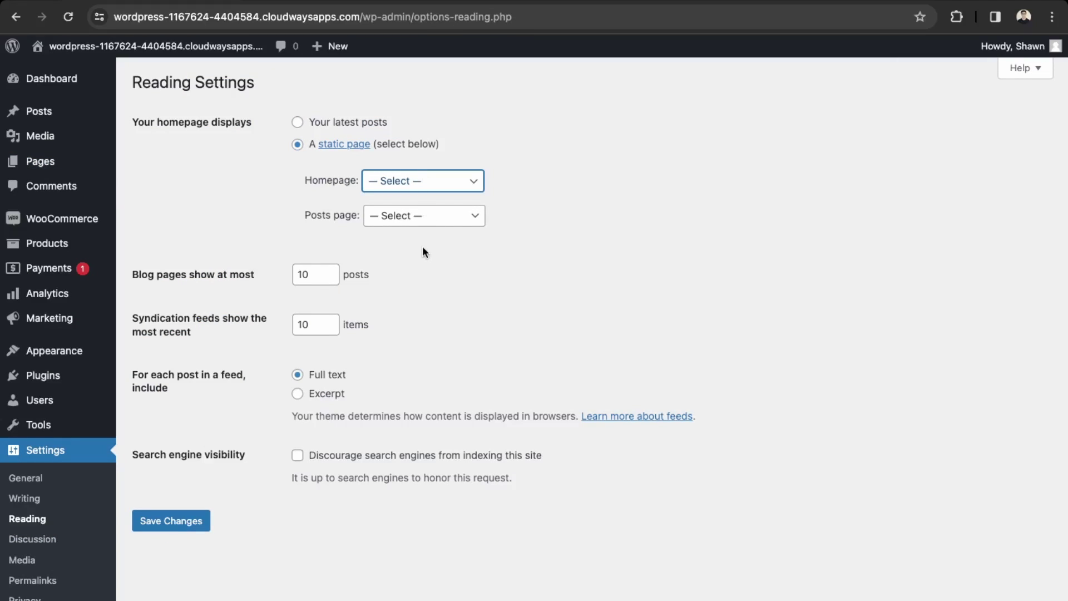
pyautogui.click(422, 247)
pyautogui.click(191, 527)
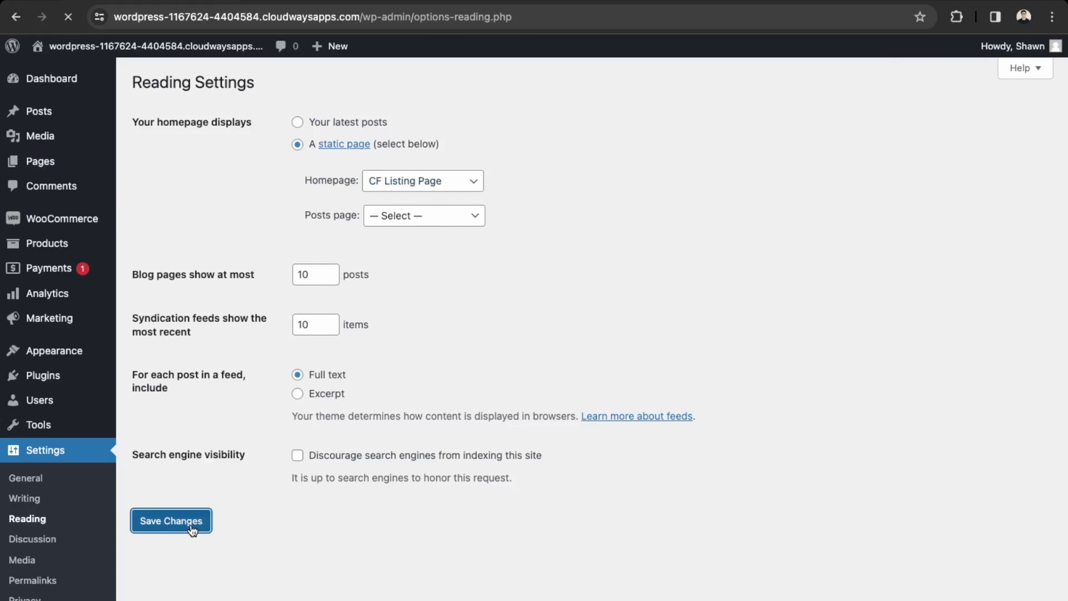
# - Visit the live site and open the CF campaign form page
pyautogui.moveTo(77, 44)
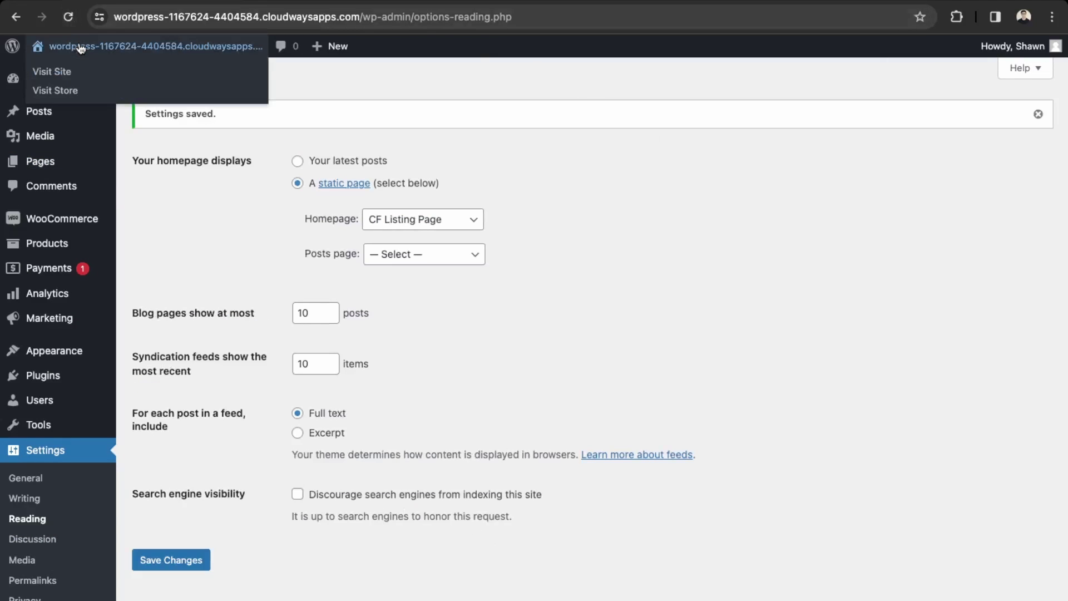
pyautogui.click(60, 76)
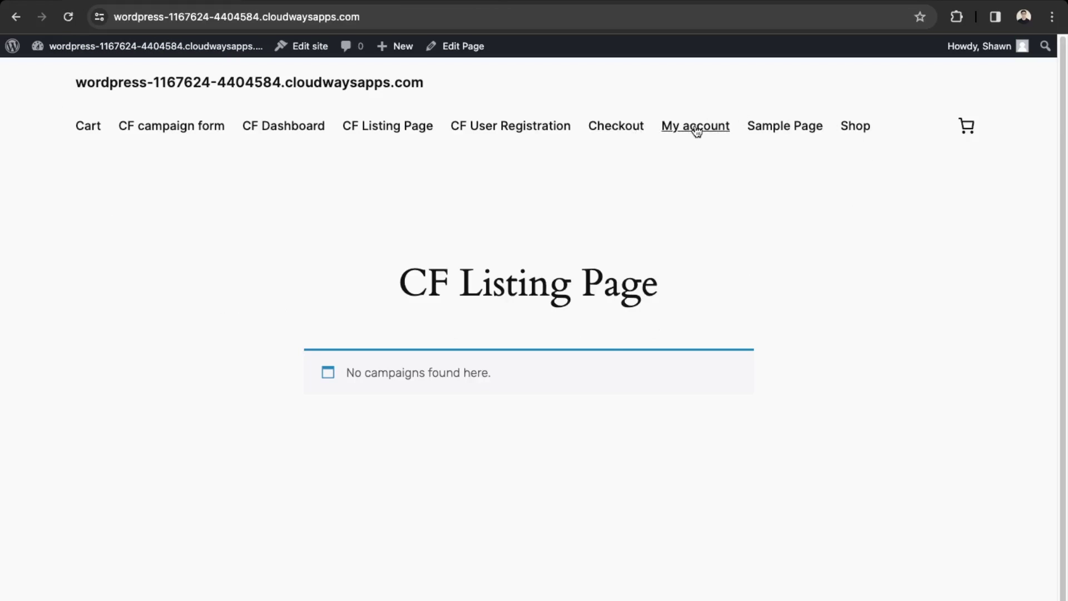
pyautogui.click(199, 136)
# - Title the campaign 'WordPress Theme Project' and describe needing investment for an easy landing-page WordPress theme
pyautogui.scroll(-2, 429, 462)
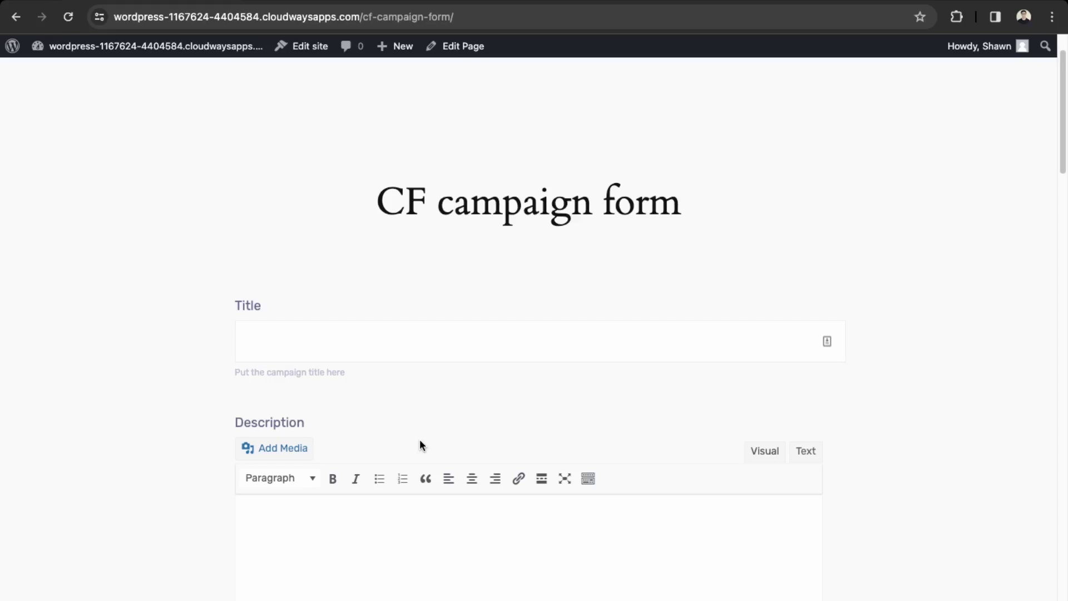
pyautogui.write('WordPres')
pyautogui.write('s Theme Project')
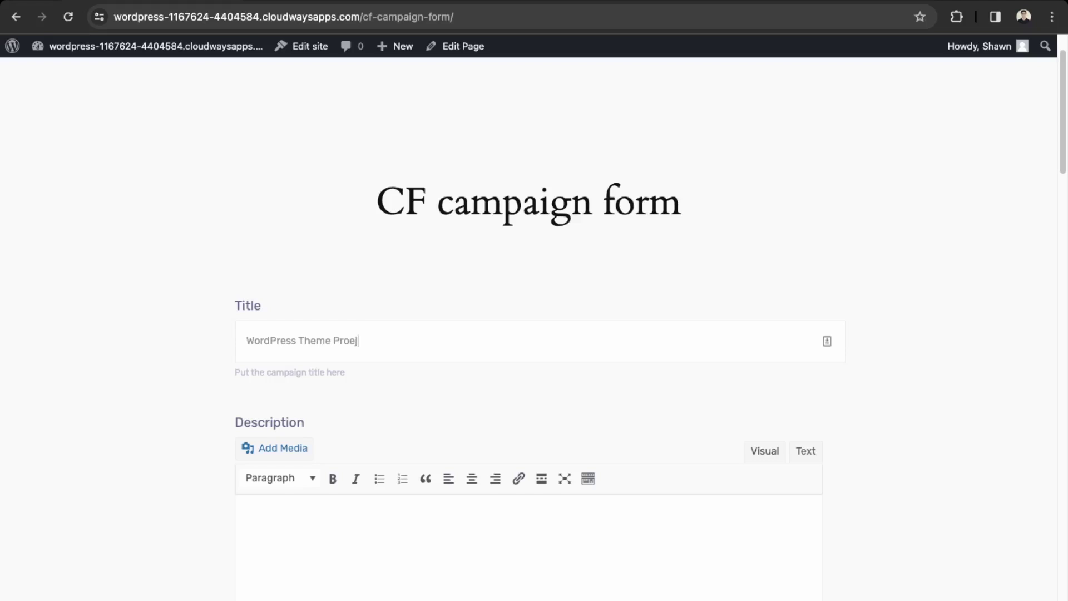
pyautogui.click(392, 514)
pyautogui.scroll(-1, 392, 513)
pyautogui.scroll(-4, 389, 512)
pyautogui.write('I need ')
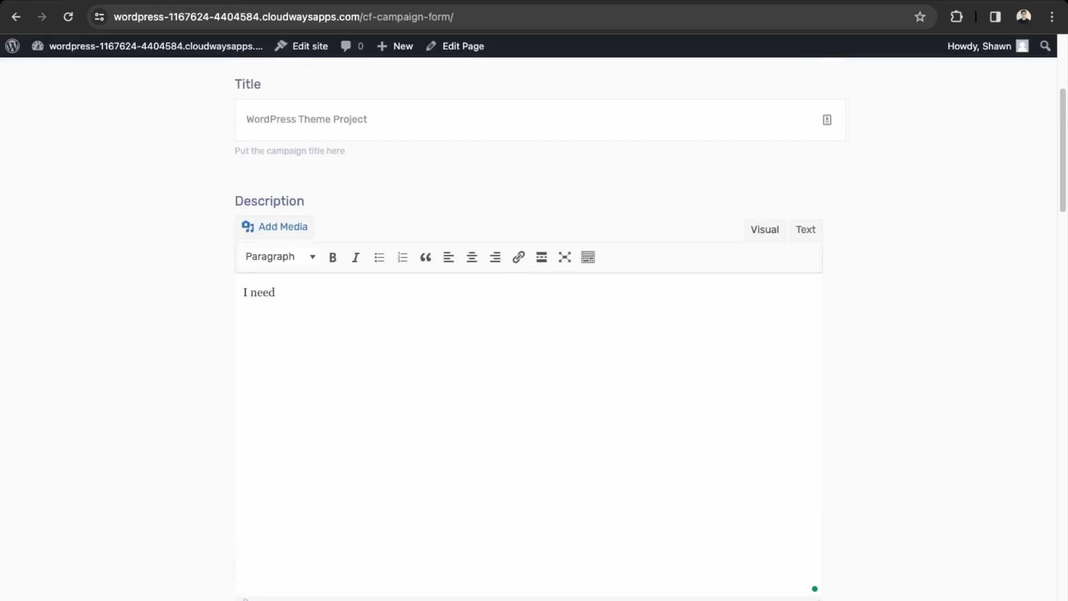
pyautogui.write('some investment for creating a ne')
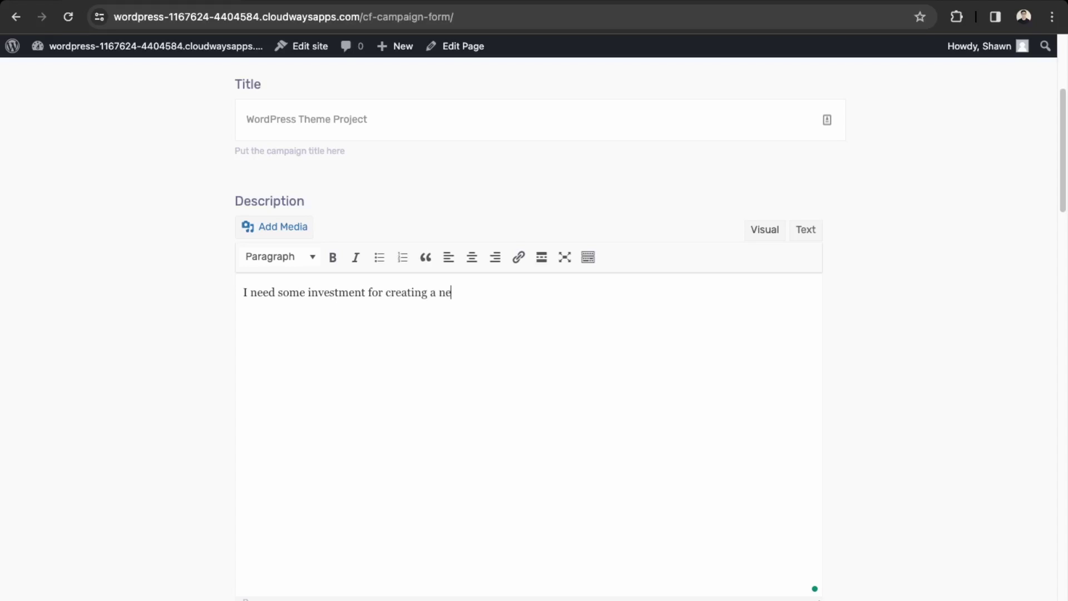
pyautogui.write('w th')
pyautogui.press('BackSpace')
pyautogui.press('BackSpace')
pyautogui.press('BackSpace')
pyautogui.press('BackSpace')
pyautogui.press('BackSpace')
pyautogui.press('BackSpace')
pyautogui.press('BackSpace')
pyautogui.write('WordPress theme that ')
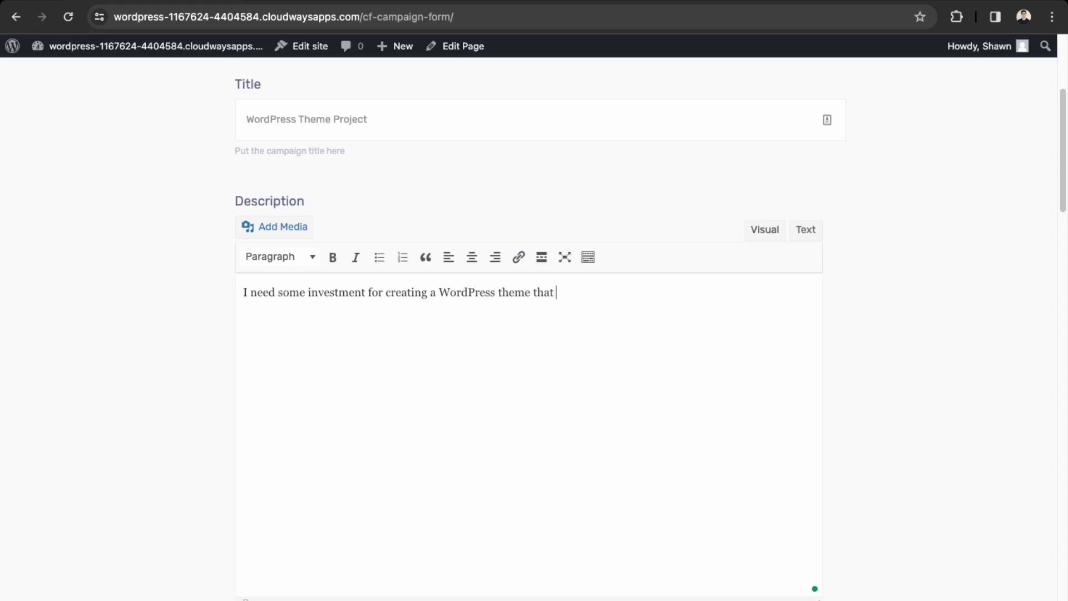
pyautogui.write('will make it easy to create la')
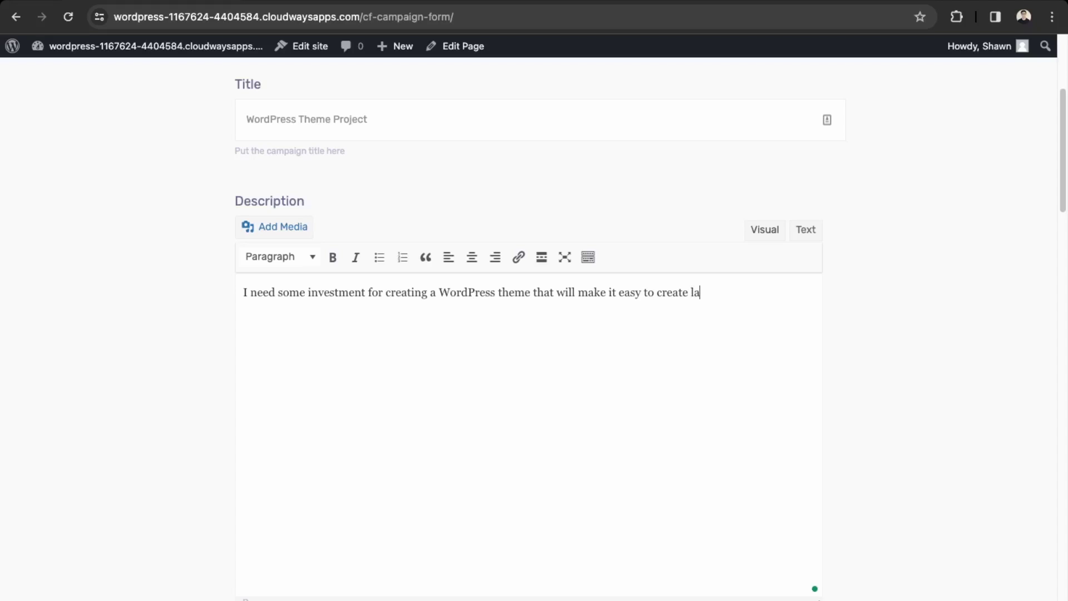
pyautogui.write('nding pages.')
pyautogui.scroll(-1, 882, 212)
# - Copy the description sentence and paste it into the Short Description field
pyautogui.tripleClick(804, 281)
pyautogui.hotkey('ctrl', 'c')
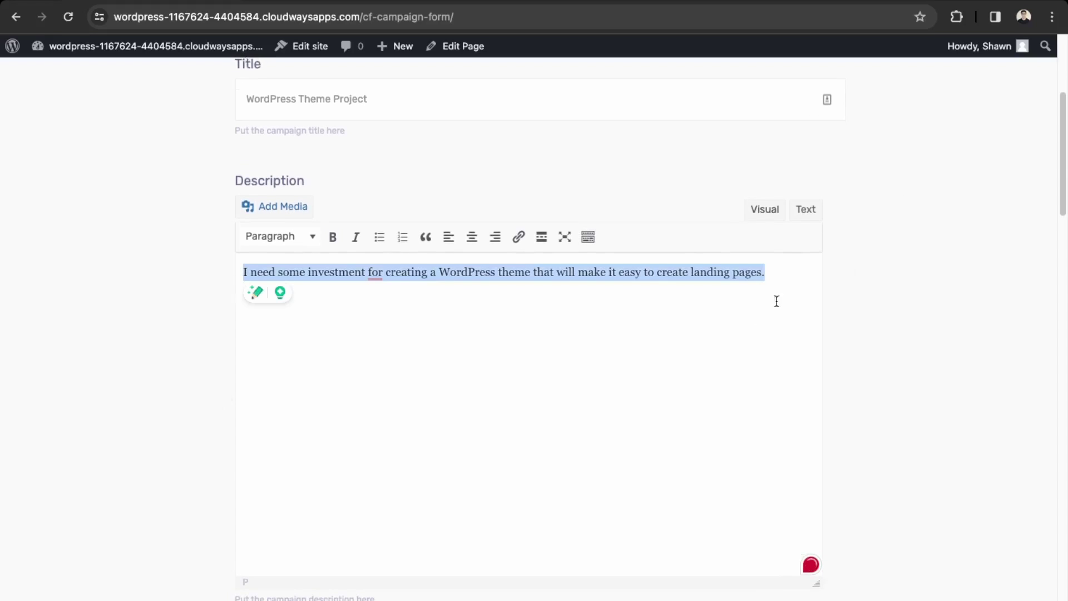
pyautogui.scroll(-8, 759, 317)
pyautogui.click(391, 353)
pyautogui.hotkey('ctrl', 'v')
pyautogui.scroll(1, 386, 361)
pyautogui.scroll(3, 362, 334)
pyautogui.scroll(-5, 328, 445)
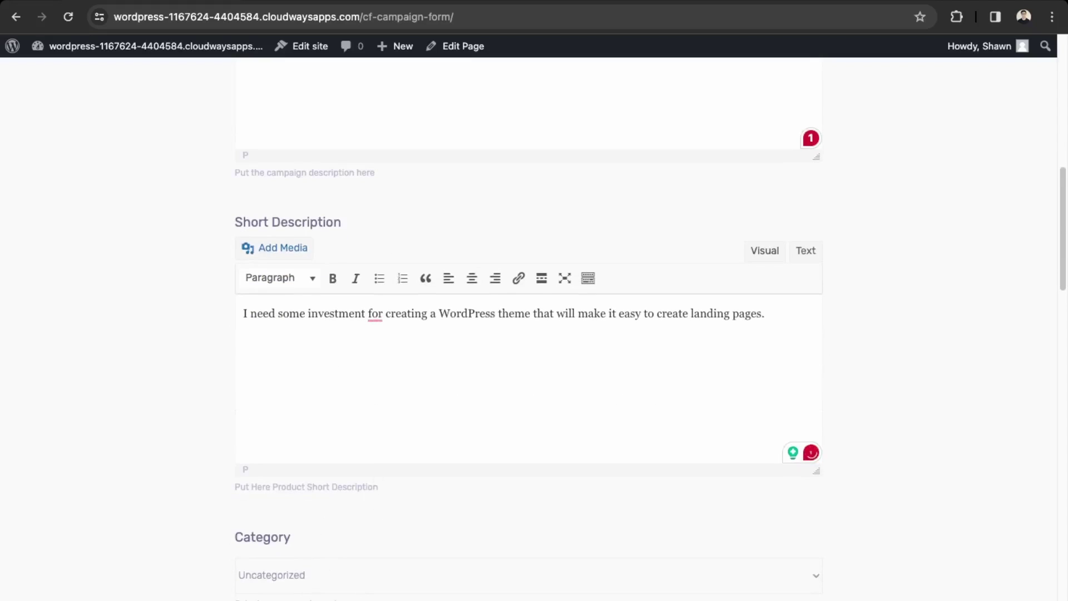
pyautogui.scroll(12, 327, 527)
pyautogui.scroll(-20, 345, 473)
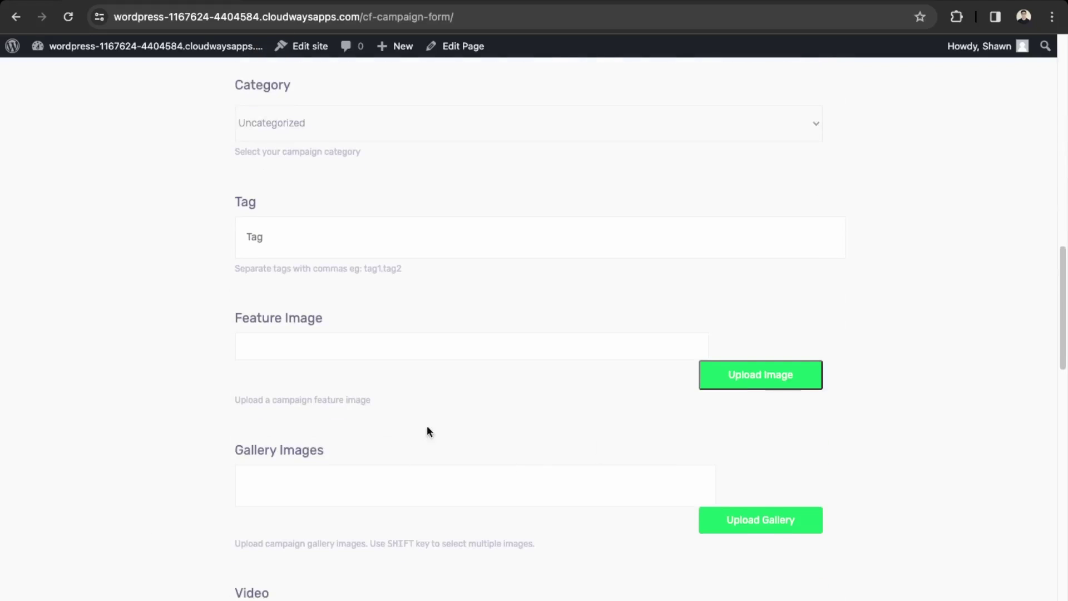
pyautogui.scroll(5, 356, 267)
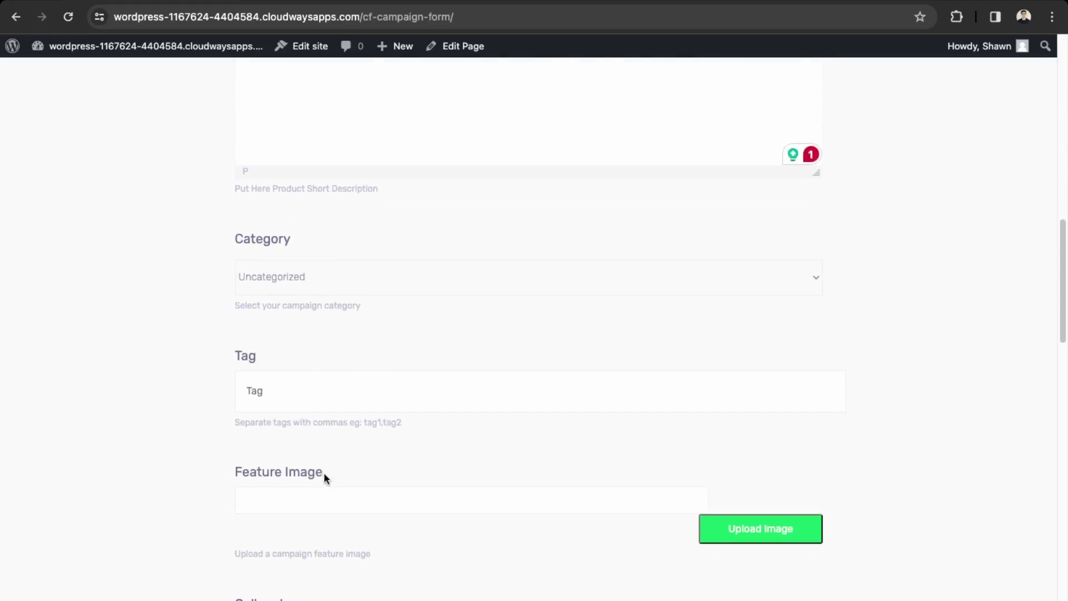
pyautogui.scroll(-9, 439, 548)
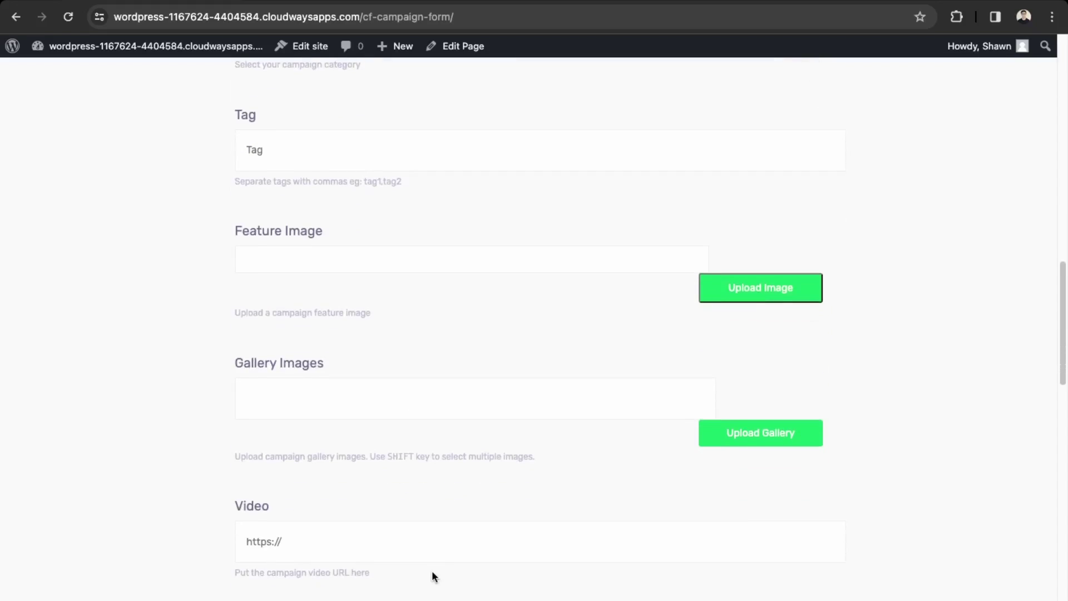
pyautogui.scroll(-1, 433, 572)
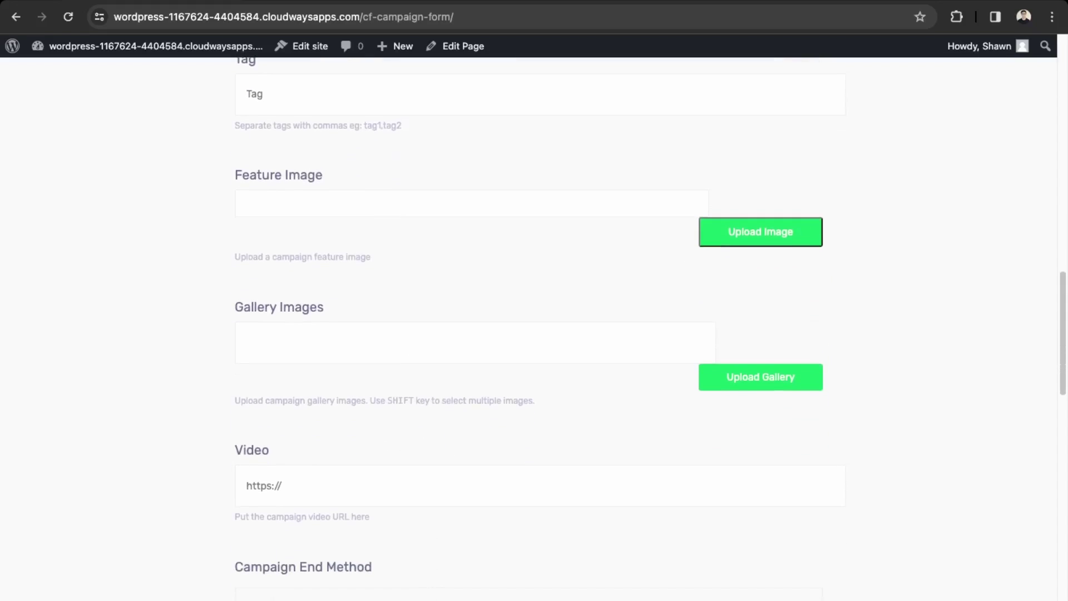
pyautogui.scroll(-5, 424, 599)
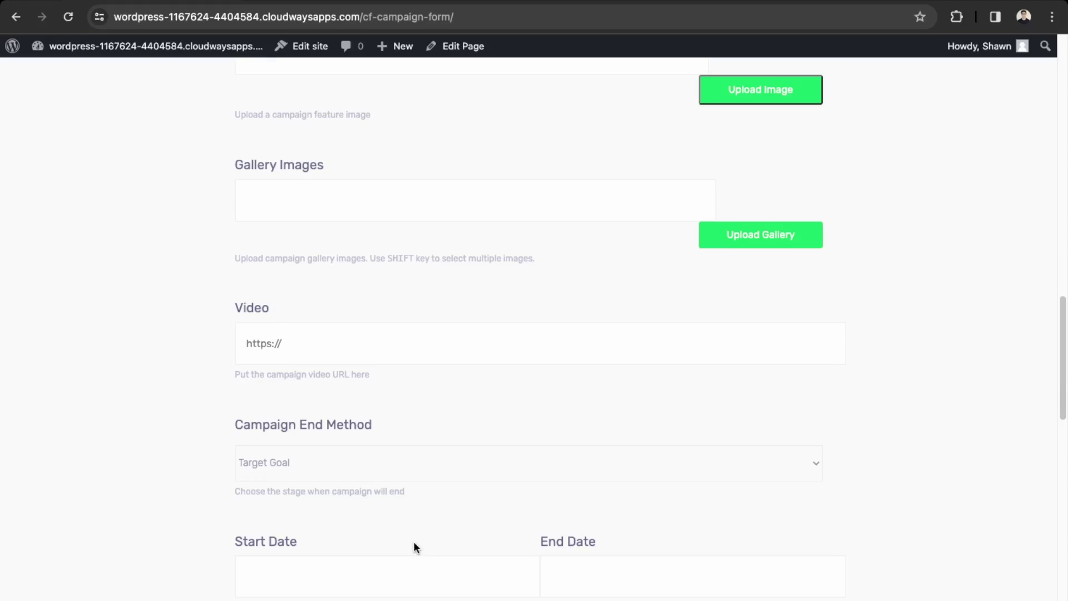
# - End the campaign on Target Goal & Date, running 18 March 2024 to 18 June 2024
pyautogui.click(362, 497)
pyautogui.click(387, 584)
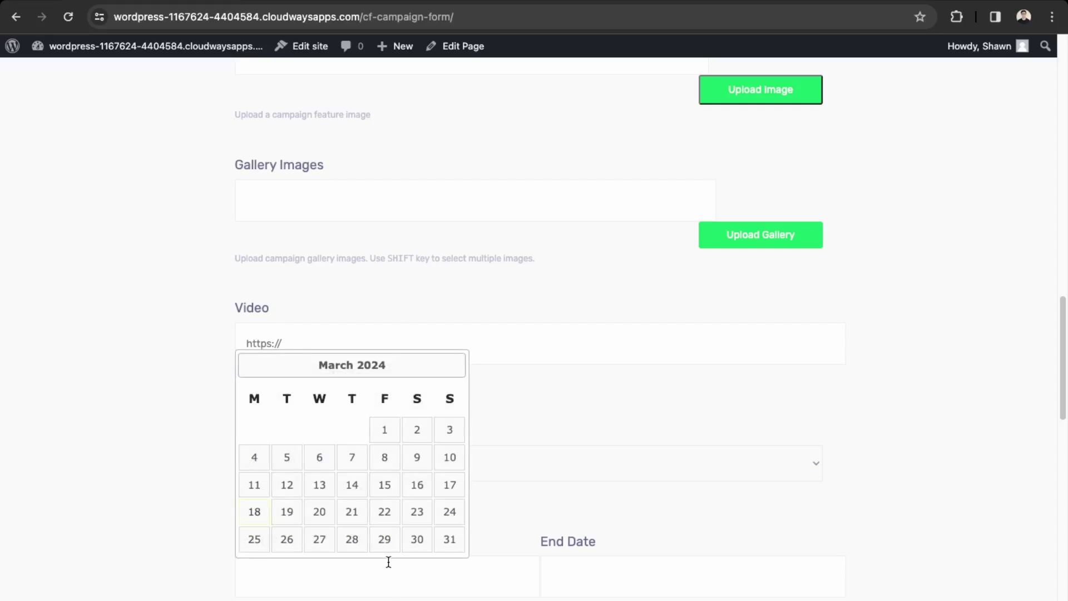
pyautogui.click(258, 523)
pyautogui.click(624, 576)
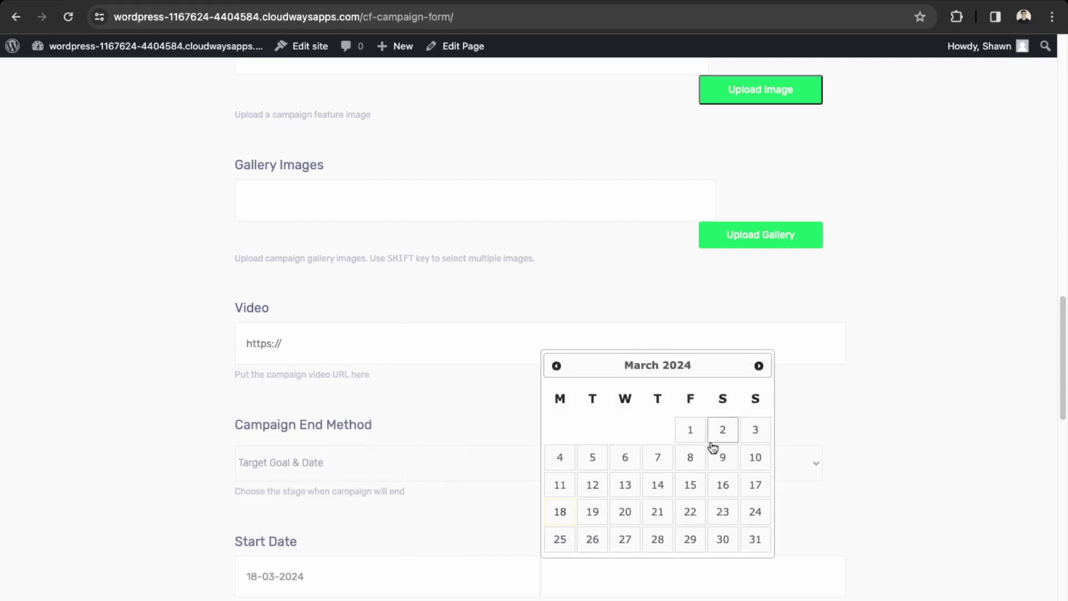
pyautogui.click(759, 366)
pyautogui.click(759, 365)
pyautogui.click(759, 365)
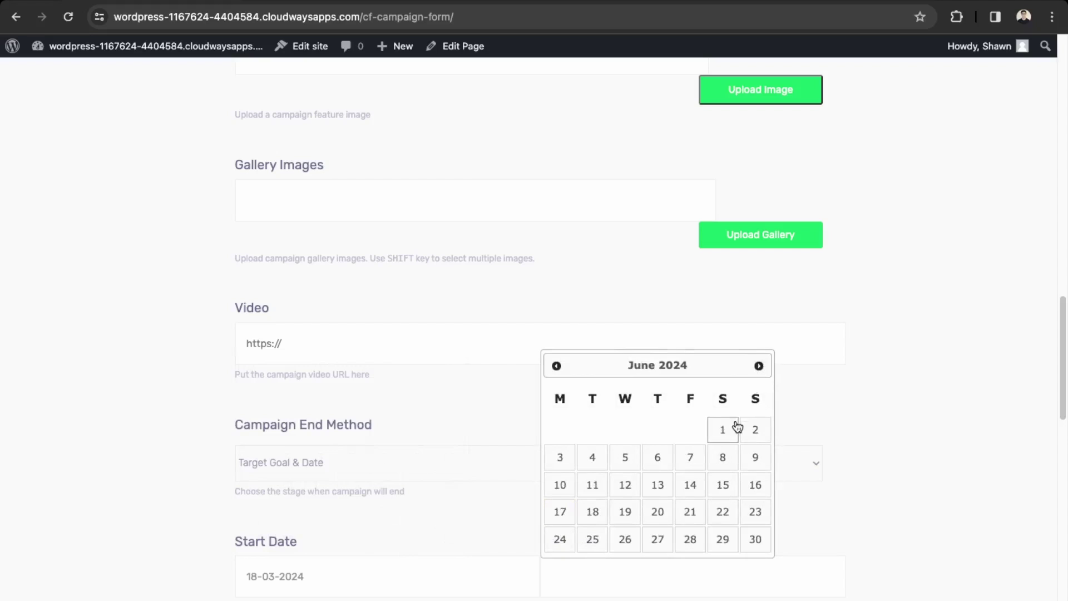
pyautogui.click(591, 513)
pyautogui.press('Tab')
pyautogui.press('Tab')
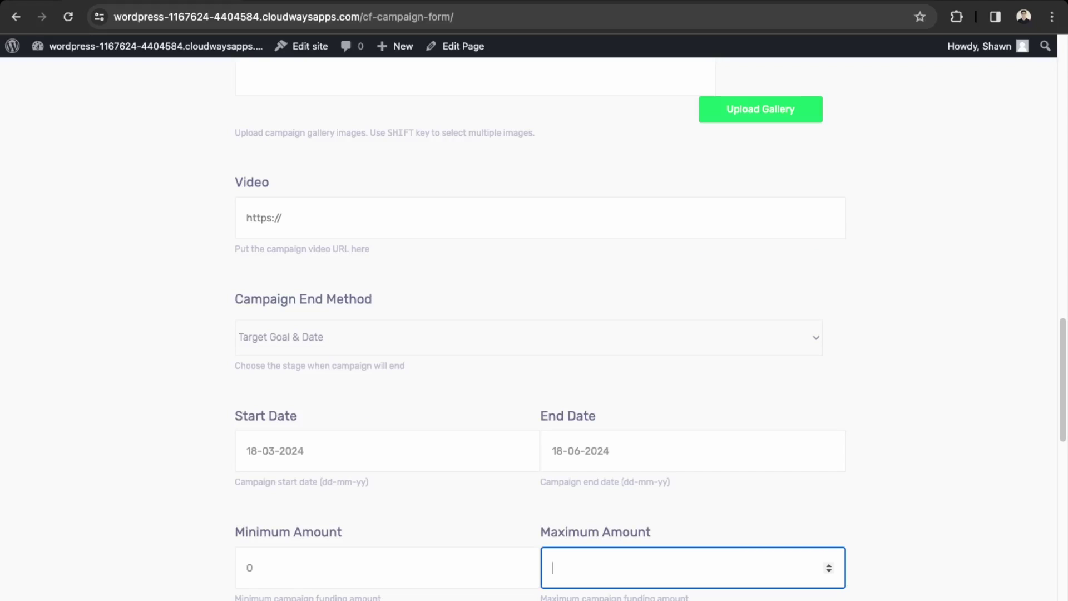
# - Enter the funding amount limits, with the maximum amount set to 100
pyautogui.click(276, 562)
pyautogui.write('0')
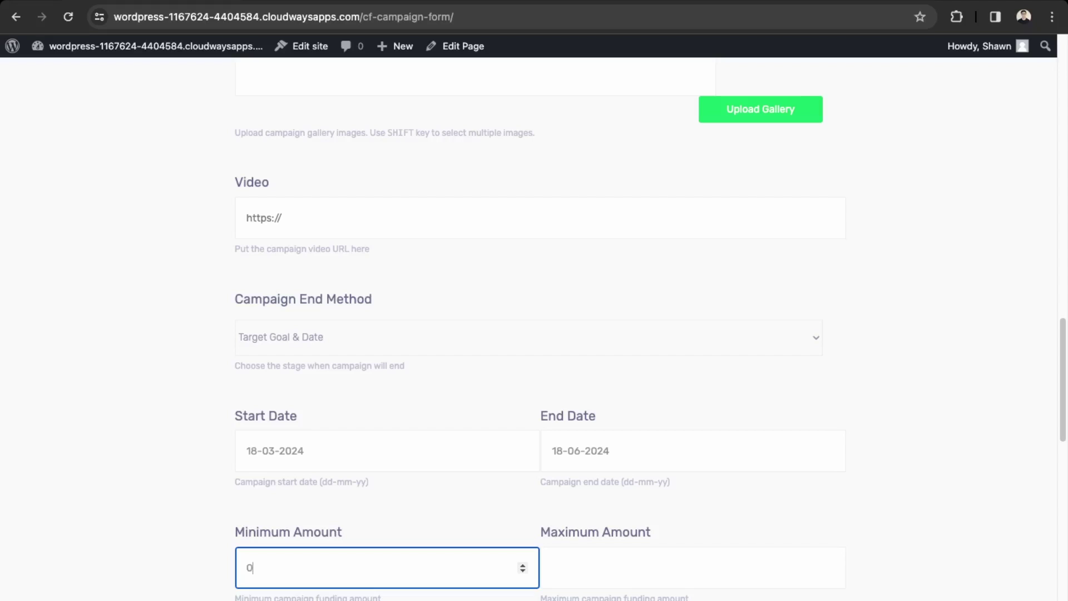
pyautogui.press('Tab')
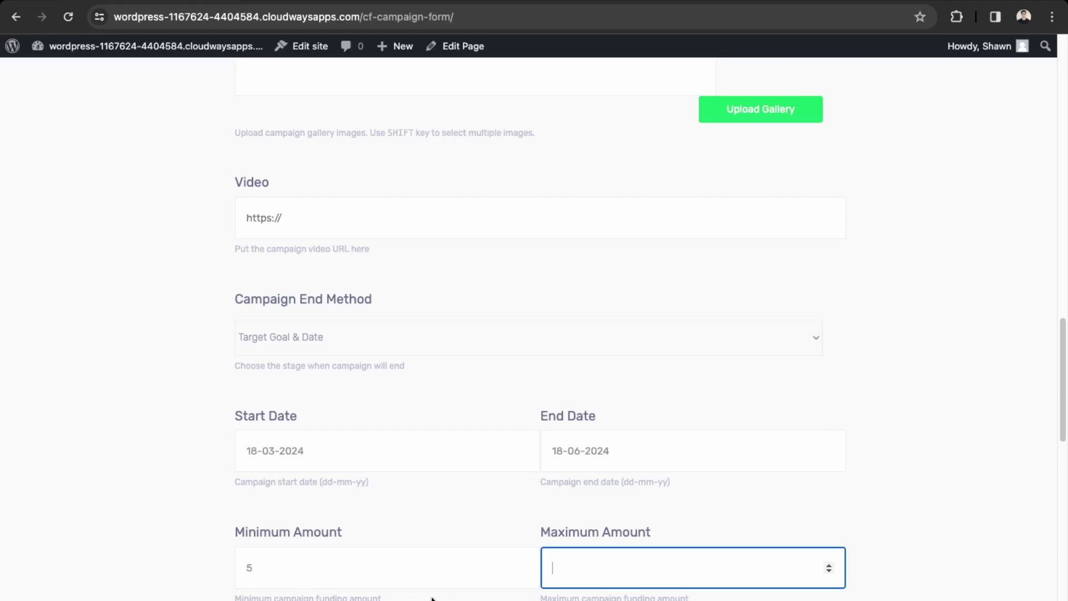
pyautogui.write('100')
pyautogui.press('Tab')
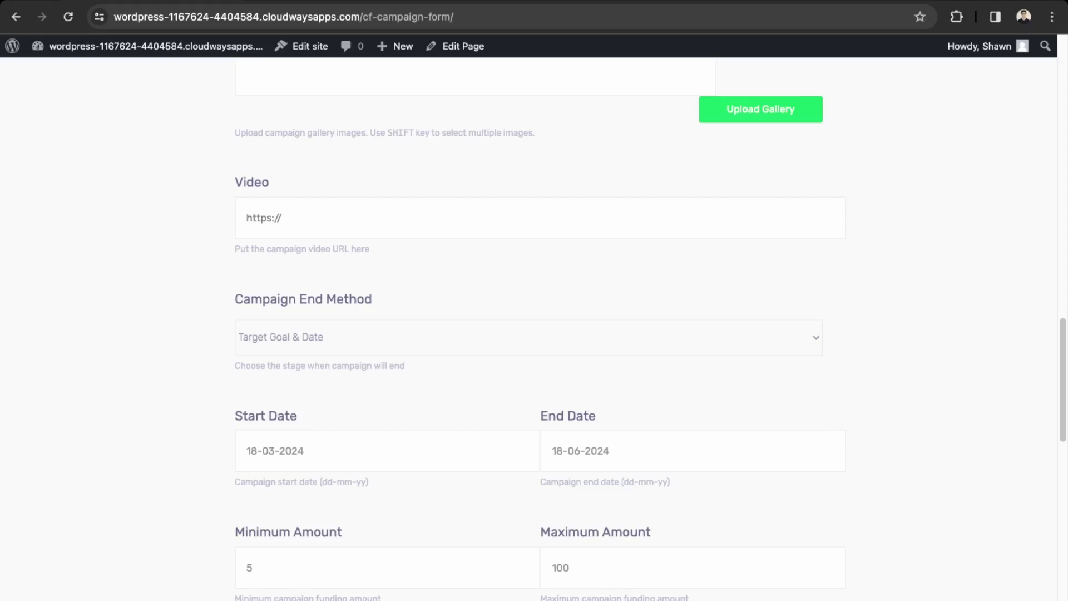
# - Set the recommended amount to 20 and predefined pledge amounts to 5,10,20,50,100
pyautogui.scroll(-5, 317, 555)
pyautogui.click(363, 541)
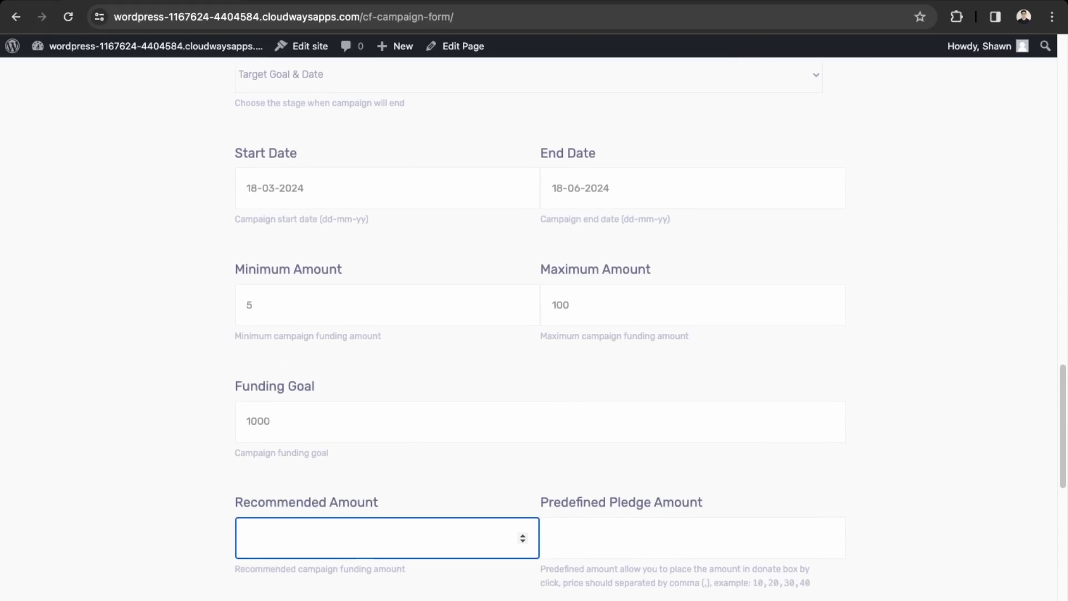
pyautogui.write('20')
pyautogui.press('Tab')
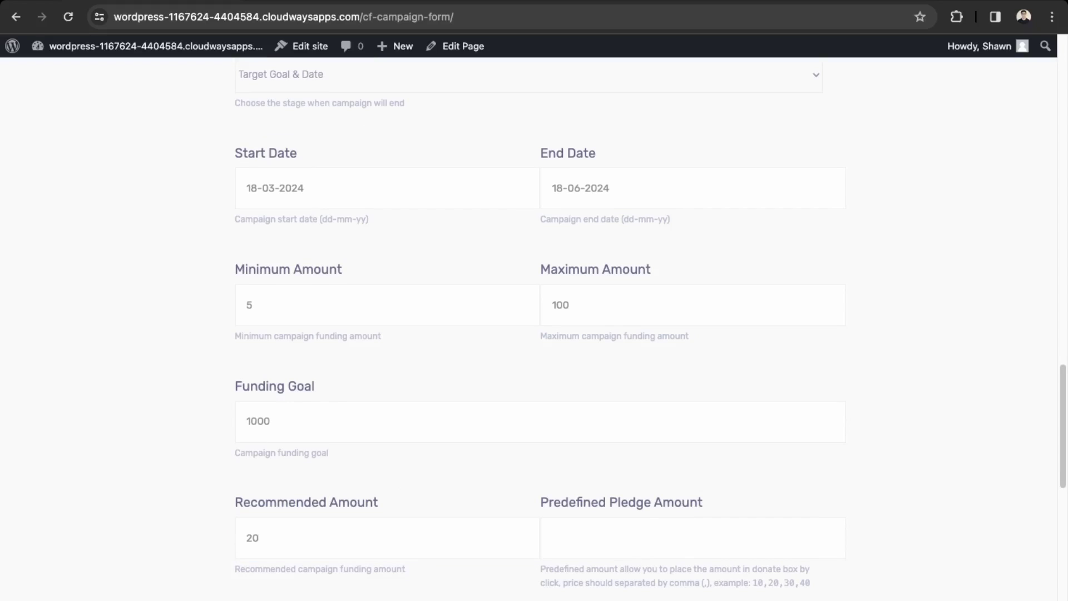
pyautogui.write('5,10,20,50,100')
# - Enable the contributor table and set the campaign country to Canada
pyautogui.scroll(-1, 534, 328)
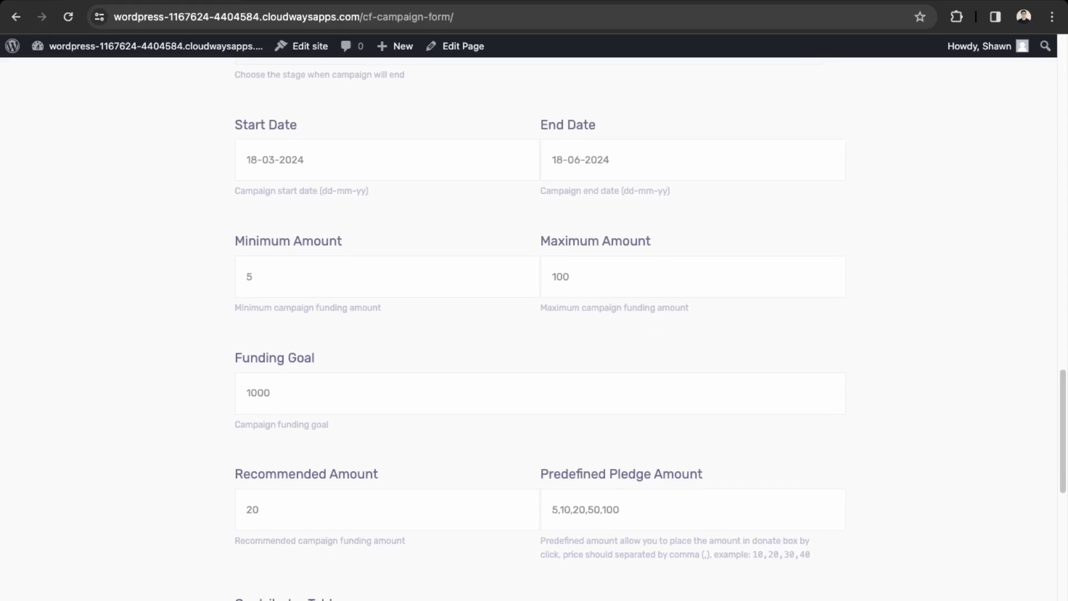
pyautogui.scroll(-1, 259, 548)
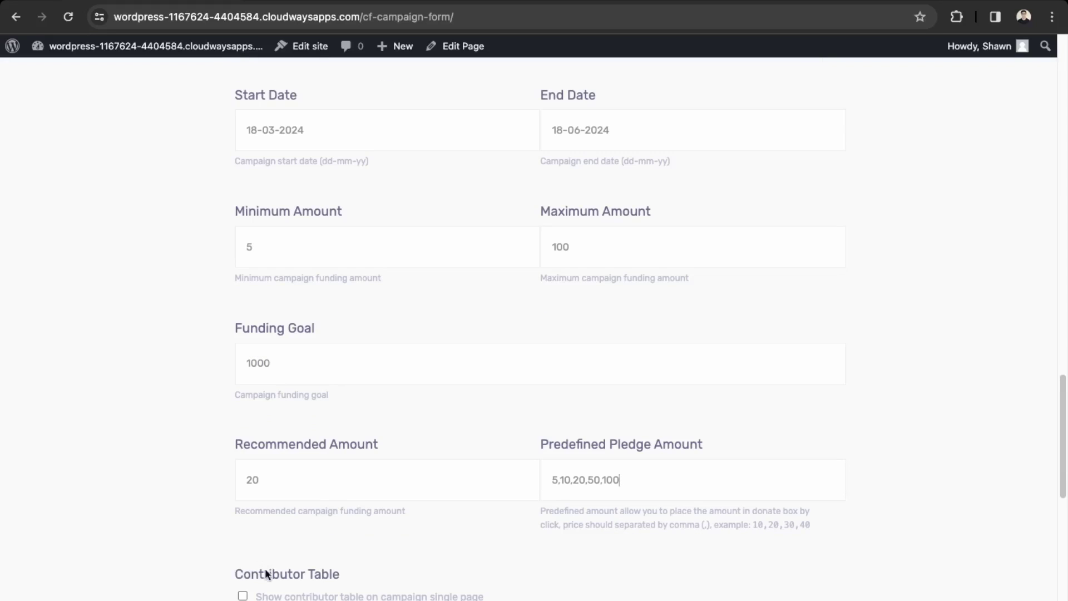
pyautogui.click(243, 596)
pyautogui.scroll(-1, 304, 599)
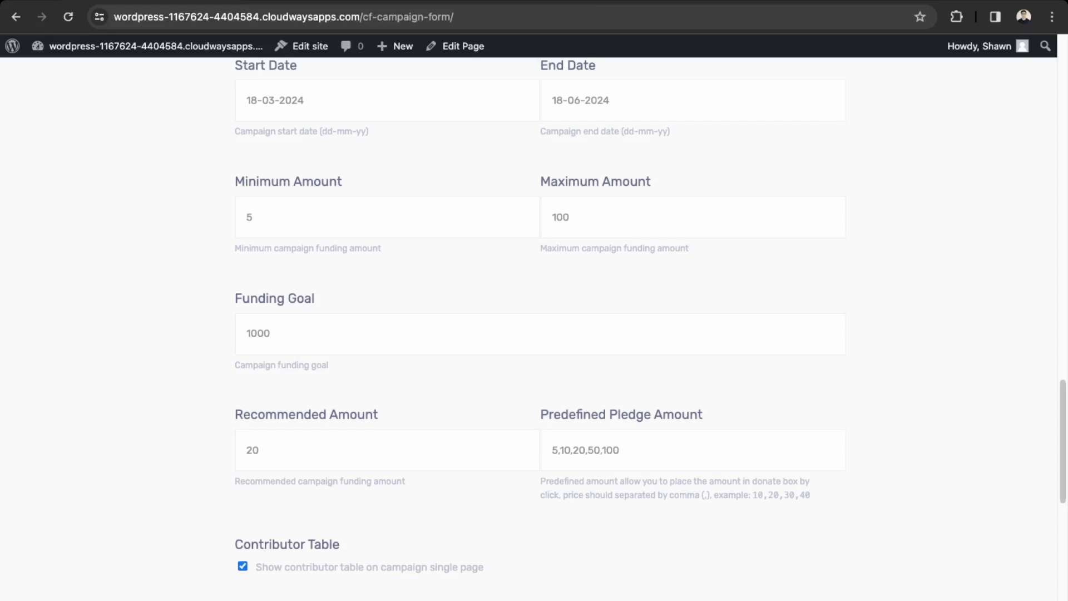
pyautogui.scroll(-3, 534, 329)
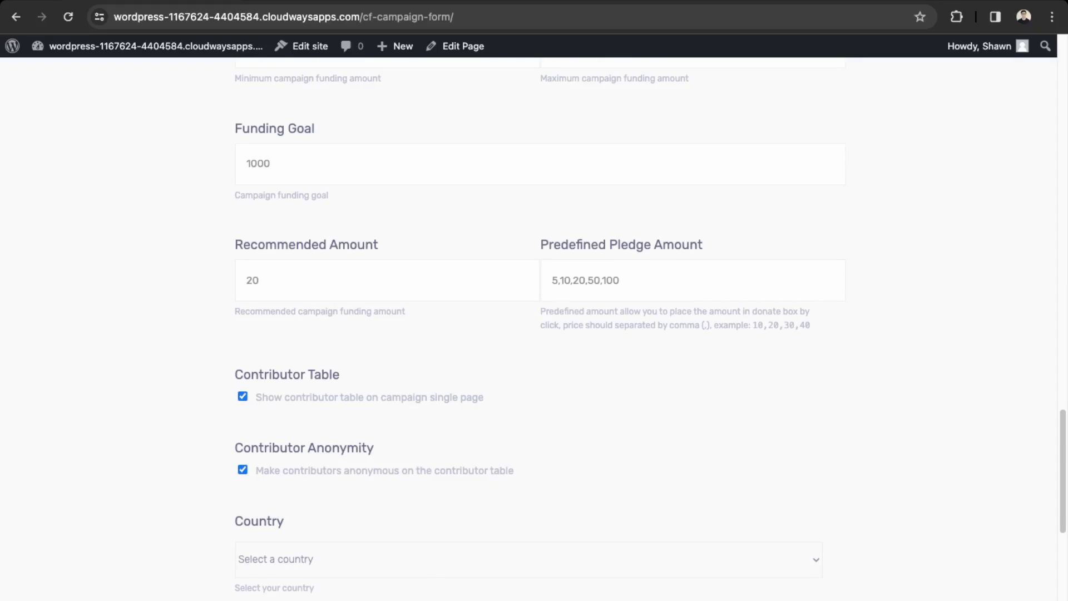
pyautogui.click(529, 560)
pyautogui.scroll(-1, 534, 329)
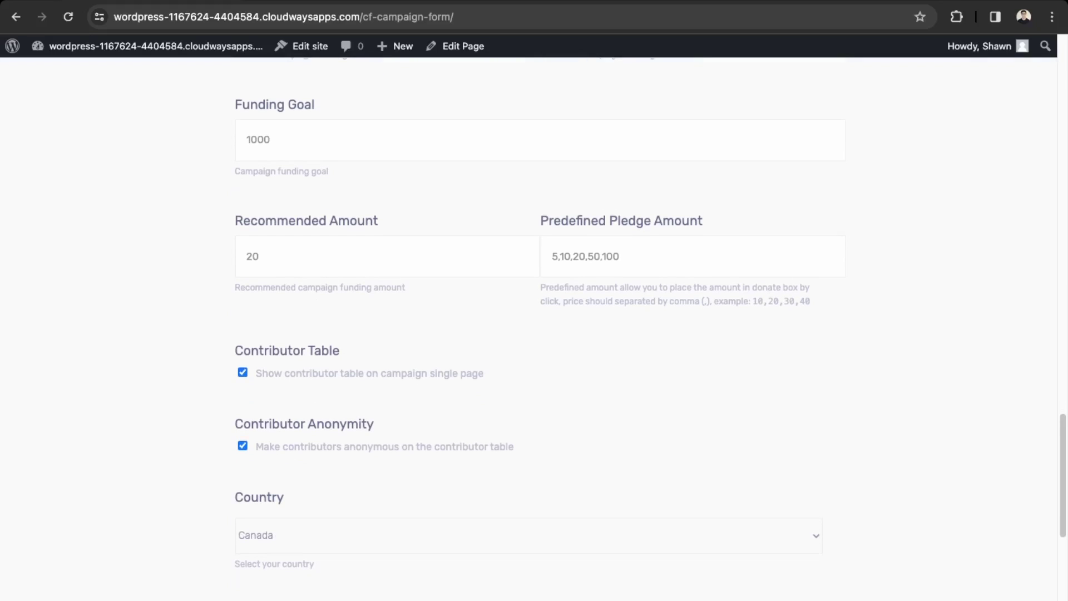
# - Set the reward's pledge amount to 20
pyautogui.press('Tab')
pyautogui.press('Tab')
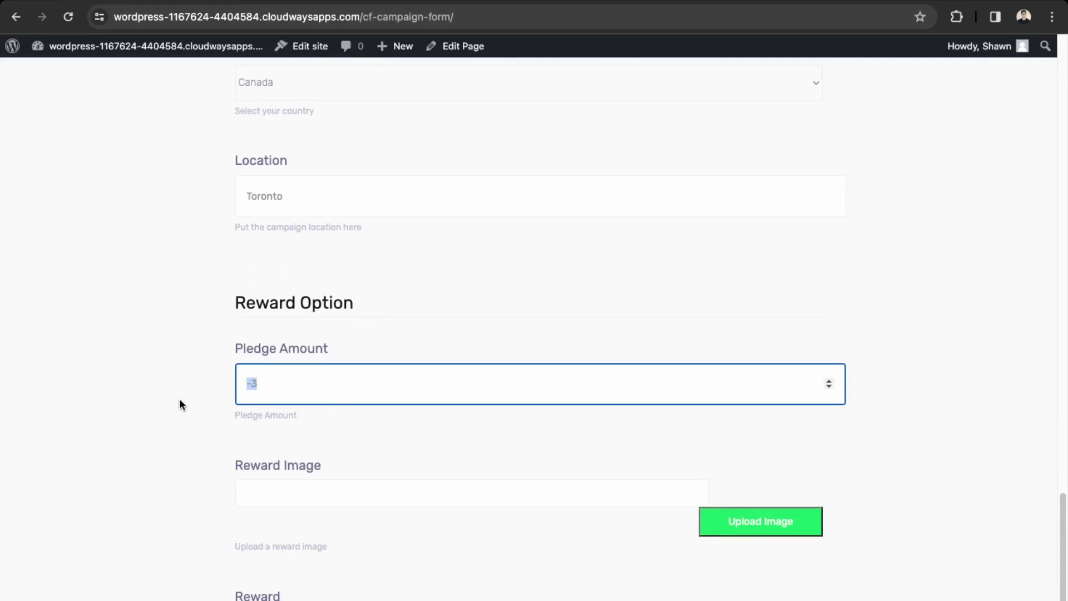
pyautogui.press('BackSpace')
pyautogui.write('5')
pyautogui.press('BackSpace')
pyautogui.write('20')
pyautogui.scroll(-2, 326, 551)
# - Give the reward the description 'Get The Theme Once Developed' and quantity 1
pyautogui.press('Tab')
pyautogui.write('Get The Theme Once Developed')
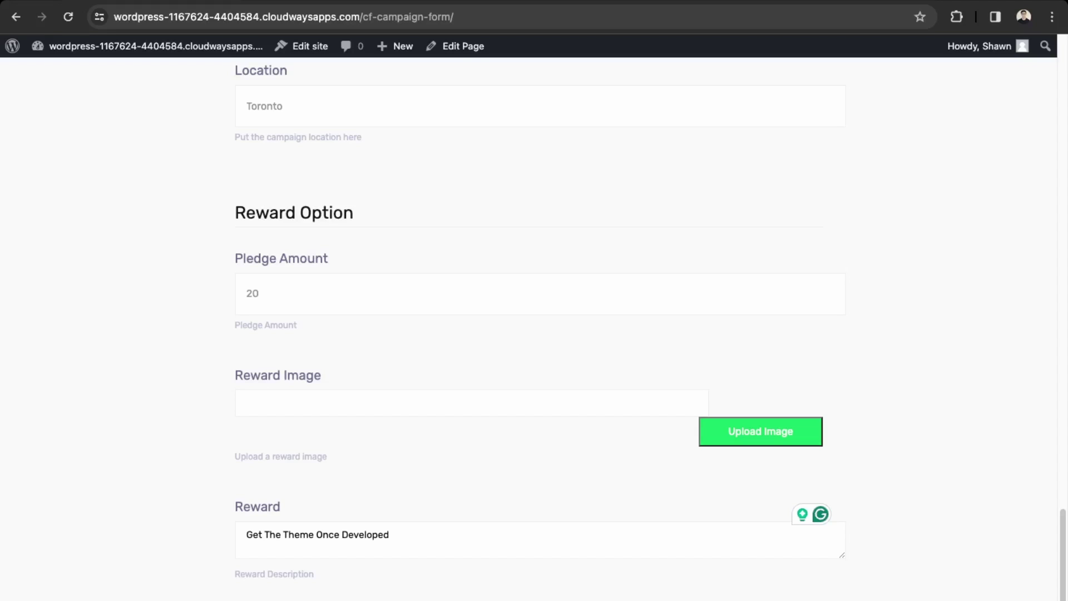
pyautogui.scroll(-4, 358, 536)
pyautogui.click(357, 537)
pyautogui.write('1')
pyautogui.scroll(-1, 358, 536)
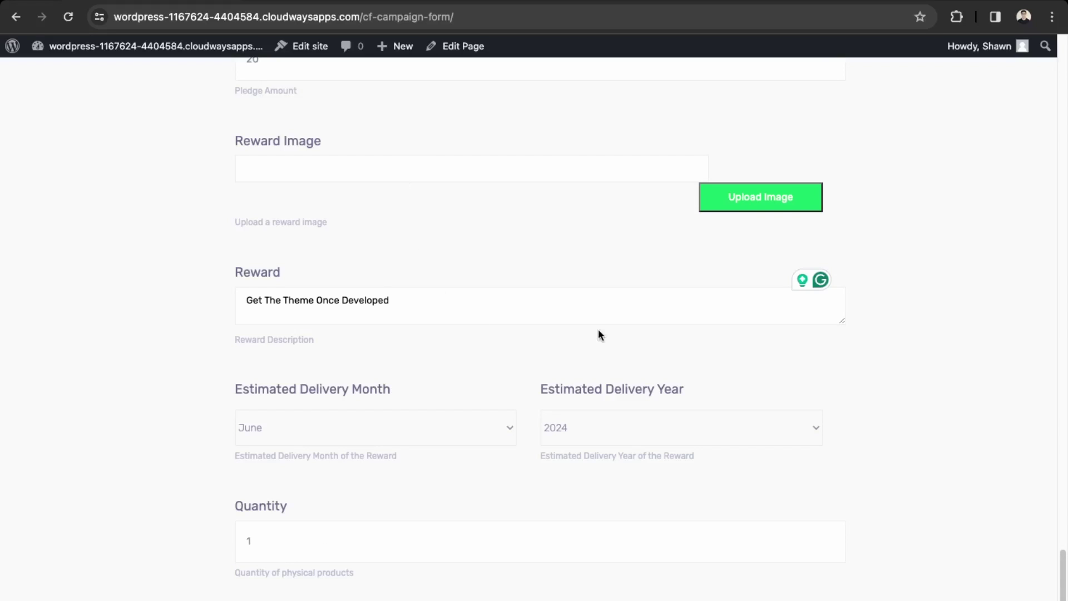
pyautogui.scroll(-1, 599, 385)
pyautogui.scroll(-10, 597, 383)
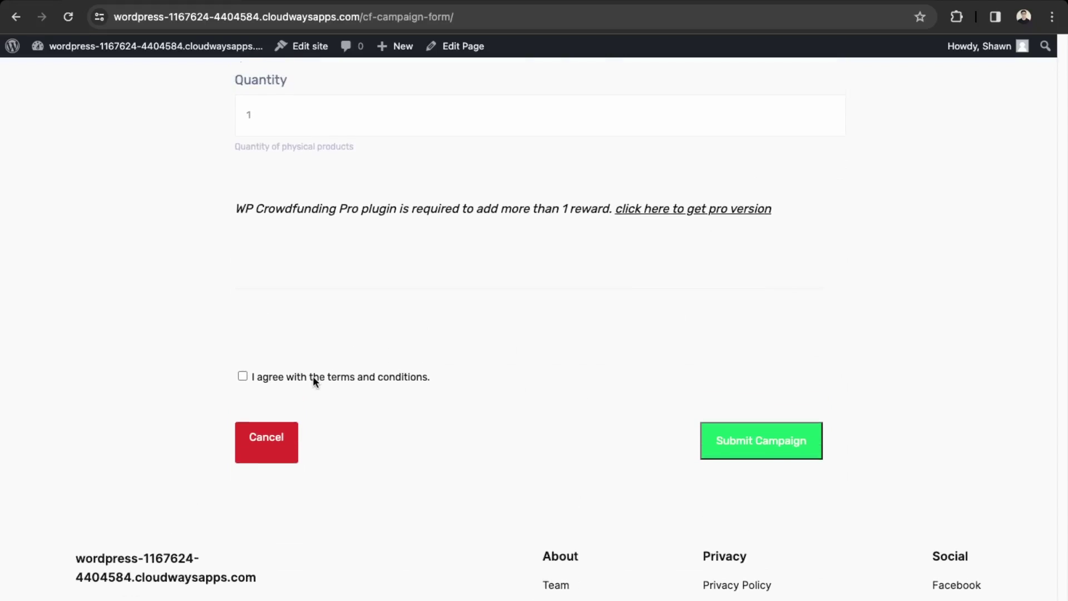
# - Agree to the terms, submit the campaign, and dismiss the success message
pyautogui.click(243, 376)
pyautogui.click(716, 439)
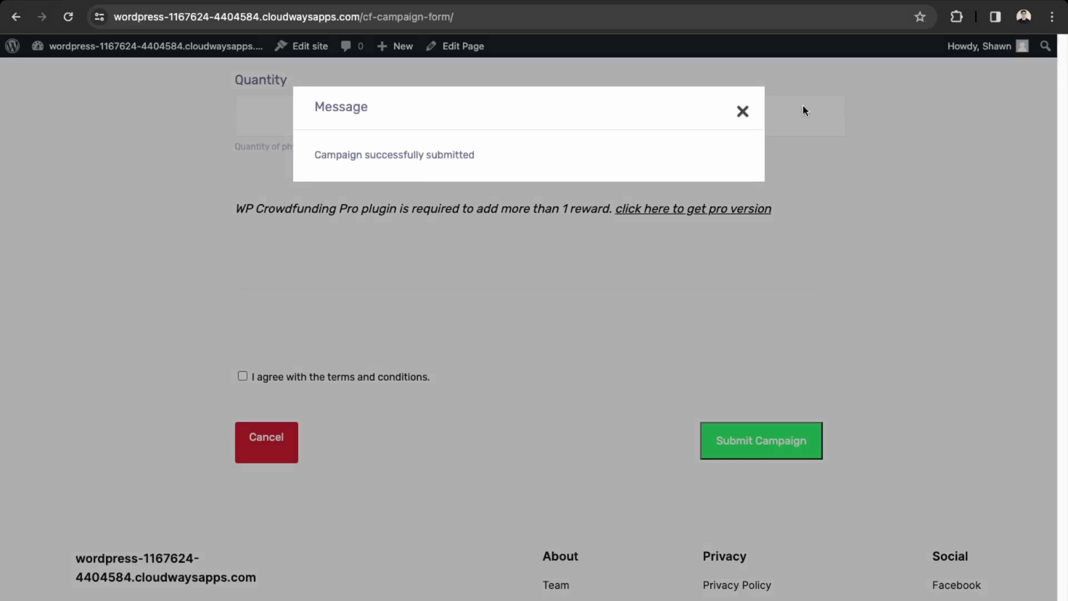
pyautogui.click(743, 111)
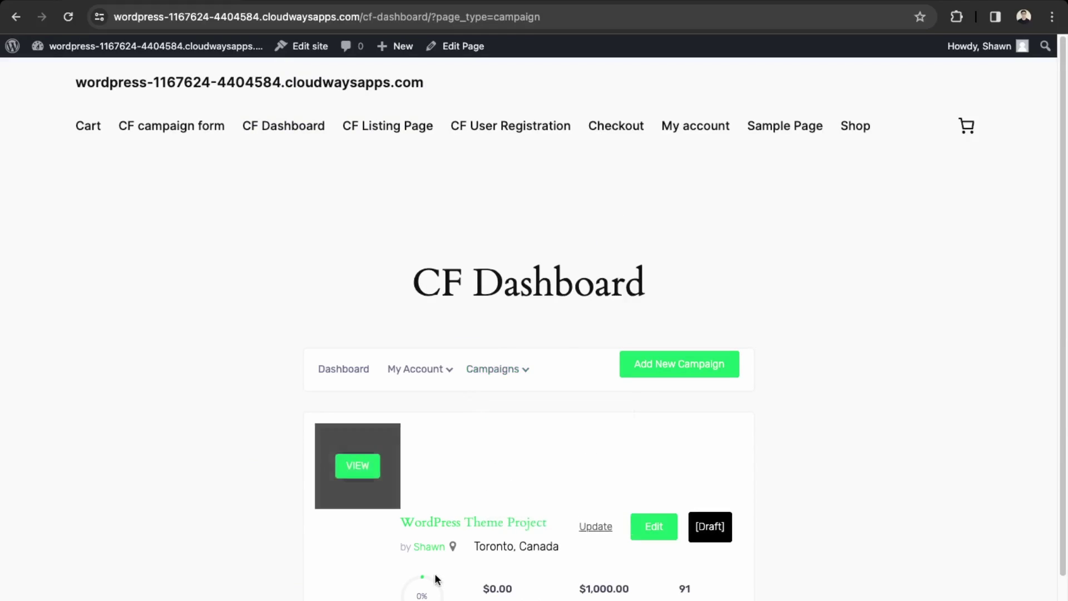
# - Review the campaign page's $1,000.00 goal and try the $5.00 and $20.00 pledge presets
pyautogui.scroll(-1, 459, 499)
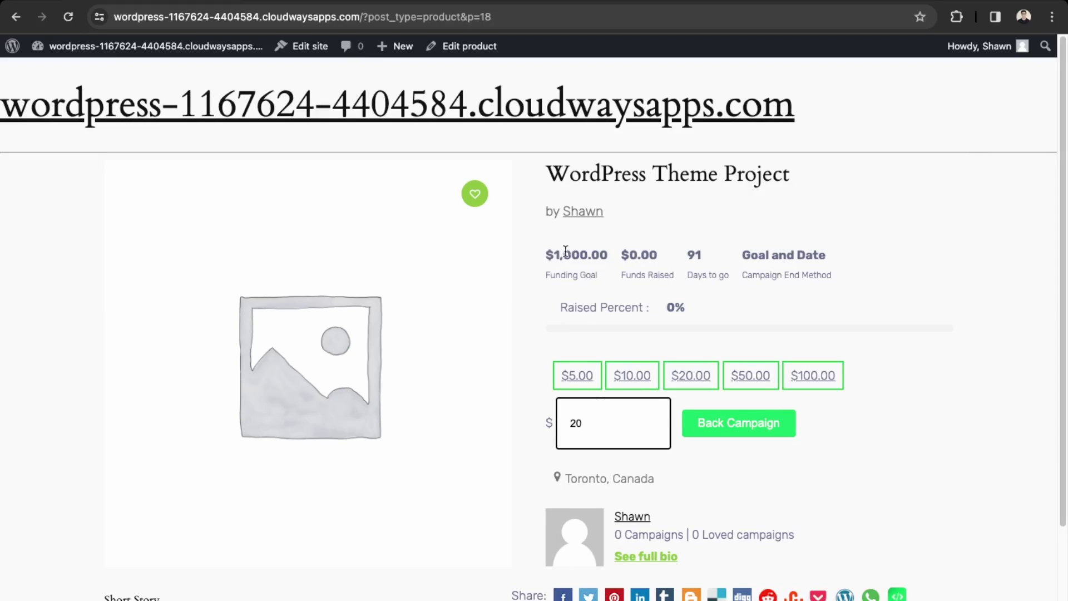
pyautogui.moveTo(554, 255); pyautogui.dragTo(651, 253)
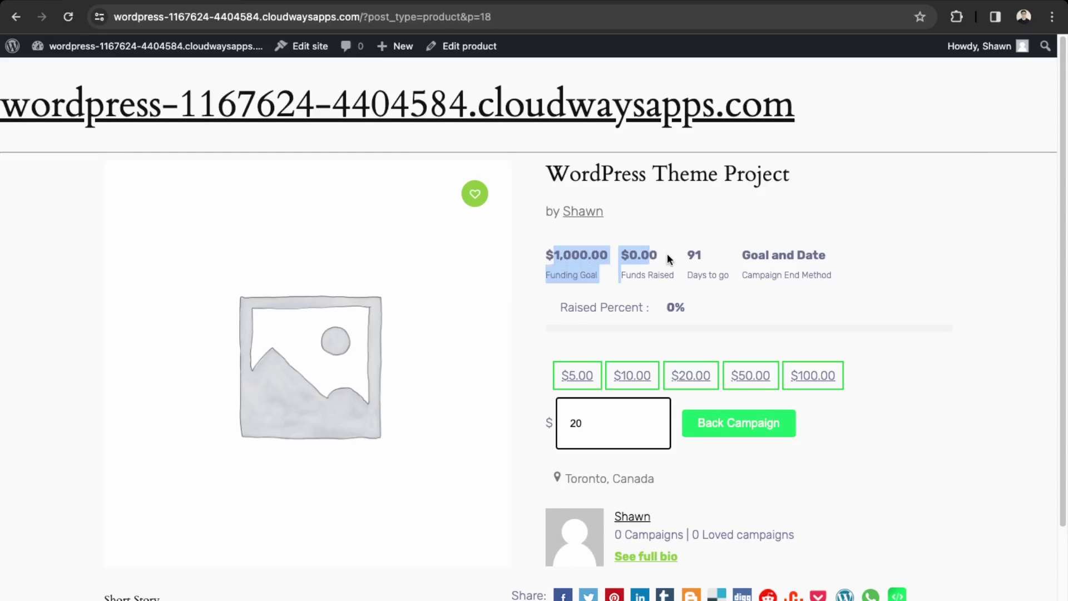
pyautogui.click(667, 255)
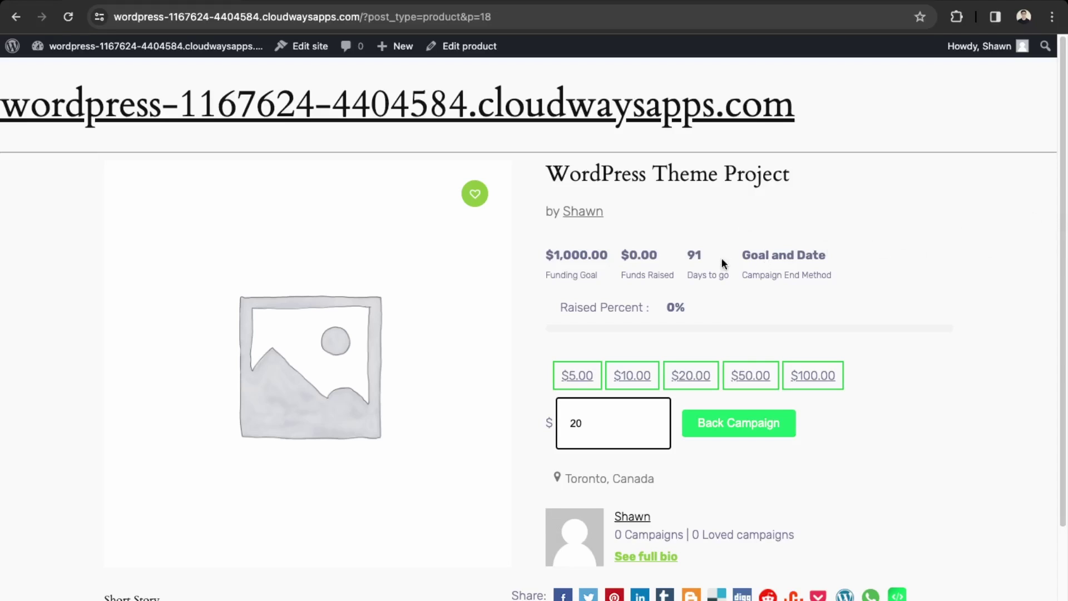
pyautogui.click(575, 377)
pyautogui.click(713, 382)
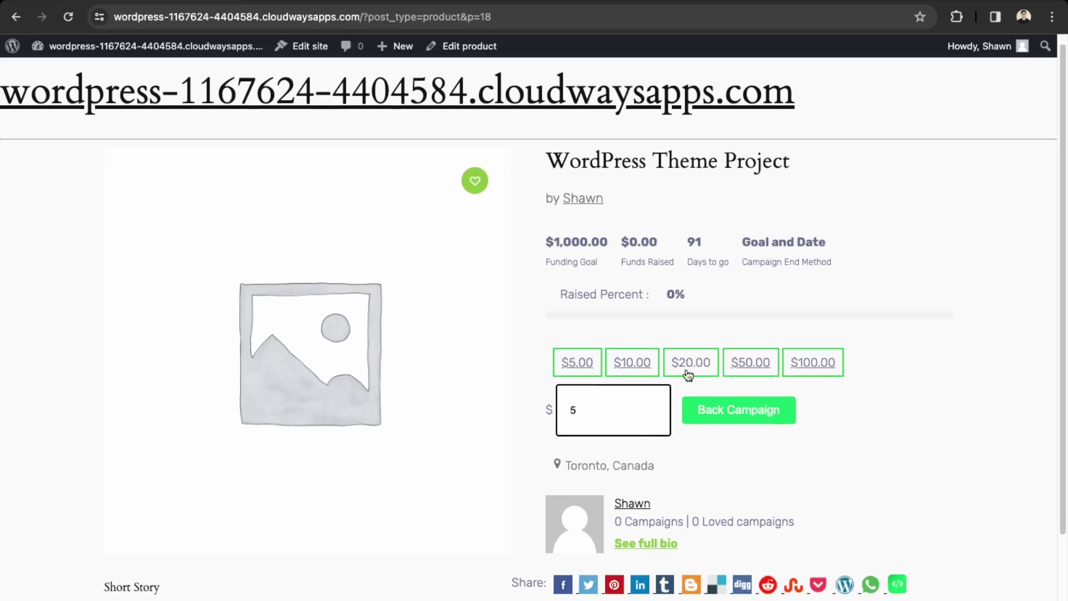
pyautogui.scroll(-6, 166, 455)
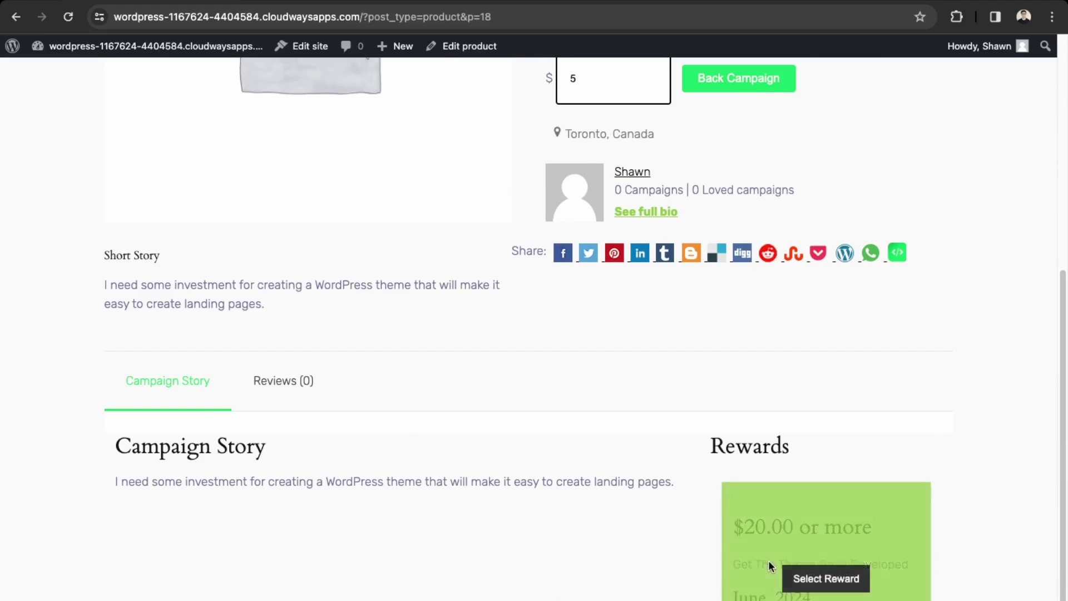
# - Choose the $20 reward, review the checkout with no payment methods, and return to the campaign
pyautogui.click(807, 576)
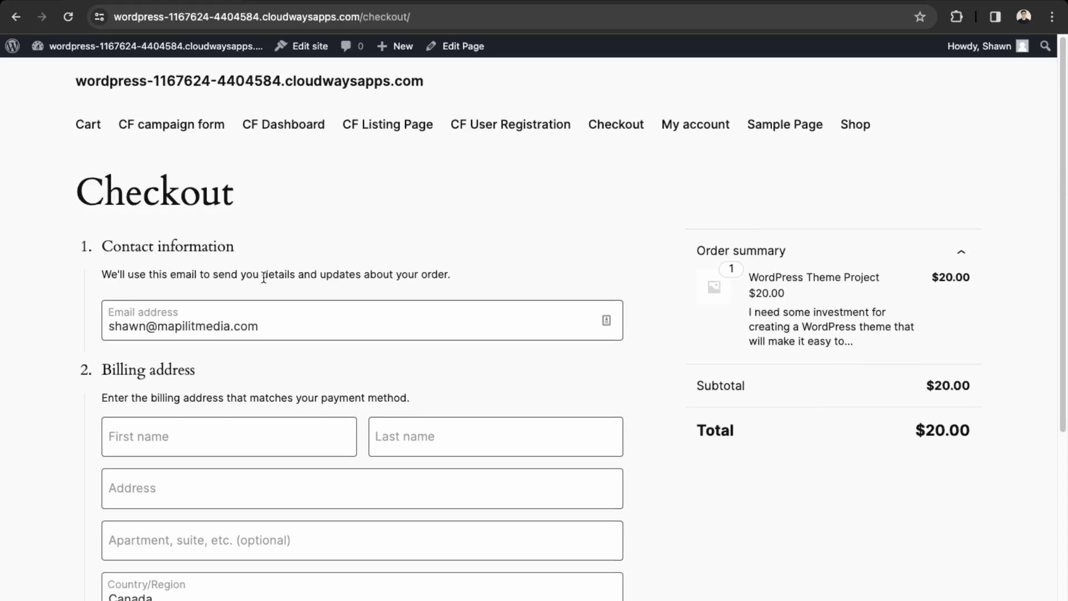
pyautogui.scroll(-5, 256, 285)
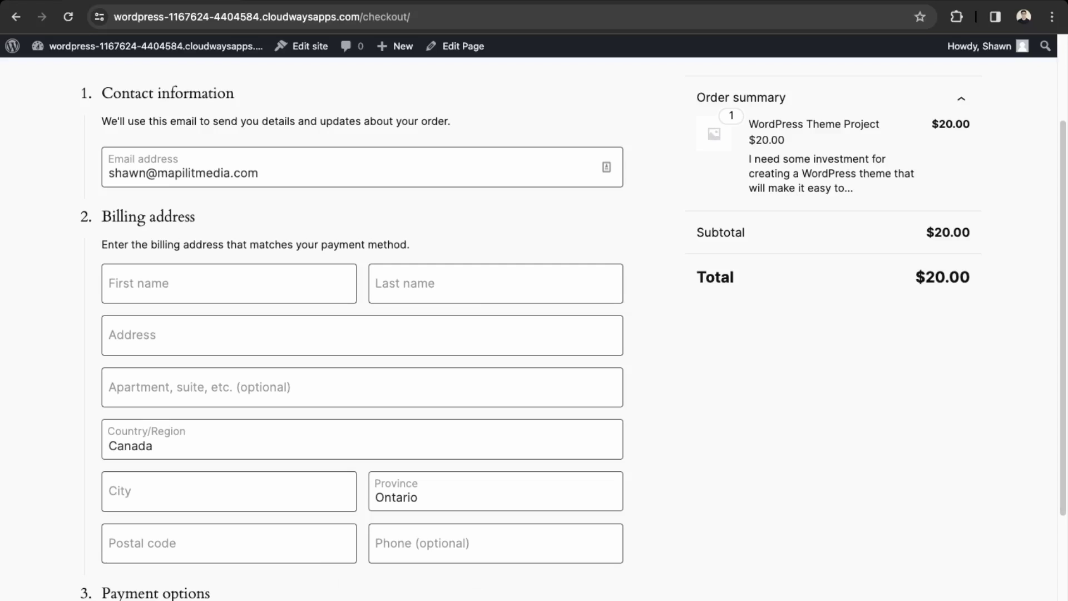
pyautogui.scroll(-2, 534, 334)
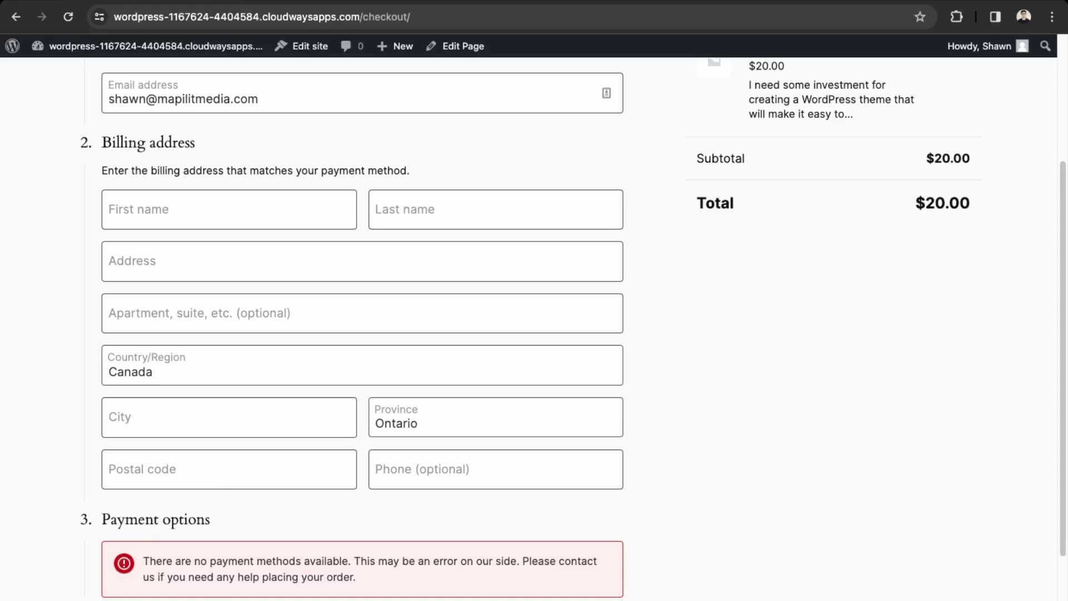
pyautogui.scroll(6, 220, 141)
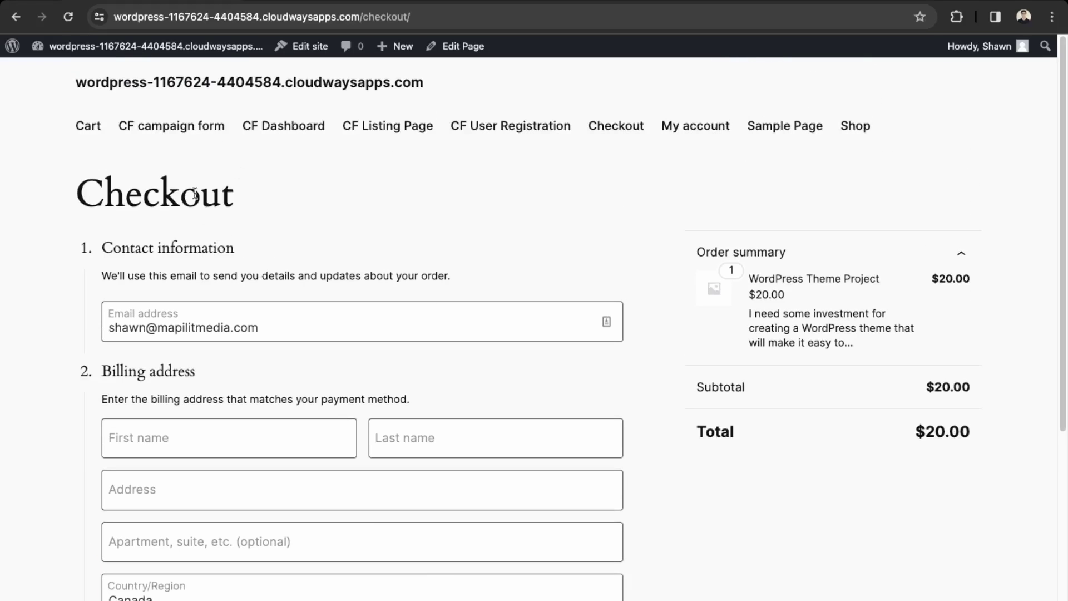
pyautogui.click(190, 138)
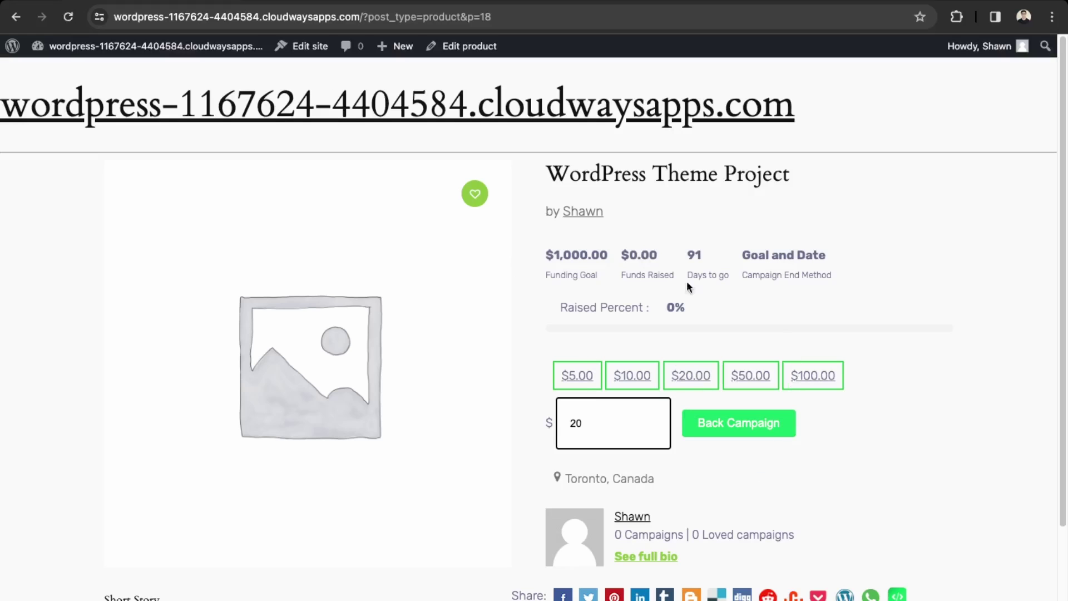
# - Open the WordPress Theme Project product for editing from the admin's All Products list
pyautogui.scroll(-4, 395, 290)
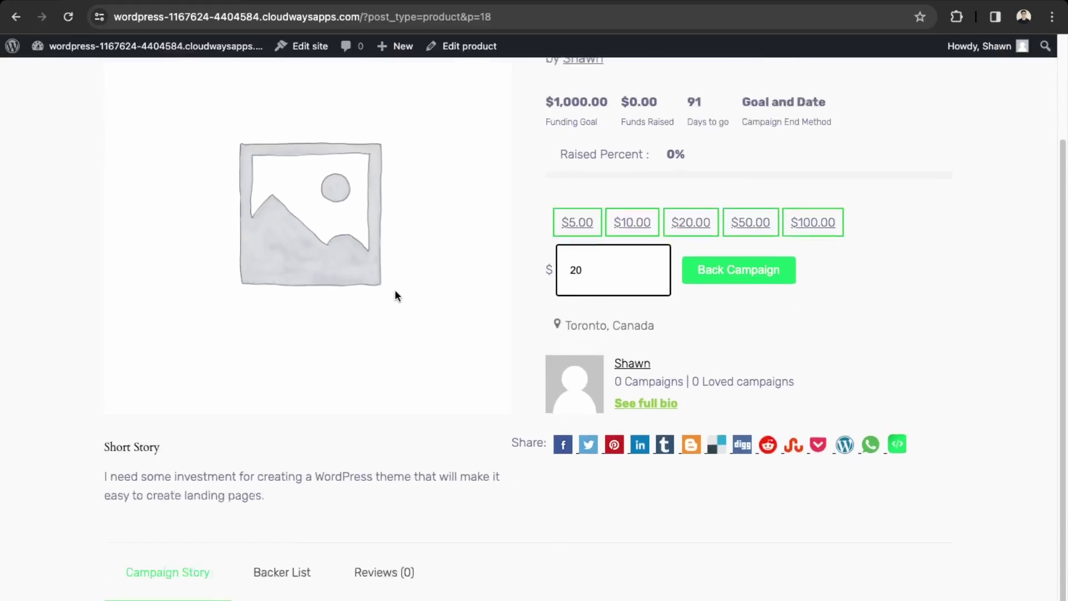
pyautogui.scroll(4, 395, 292)
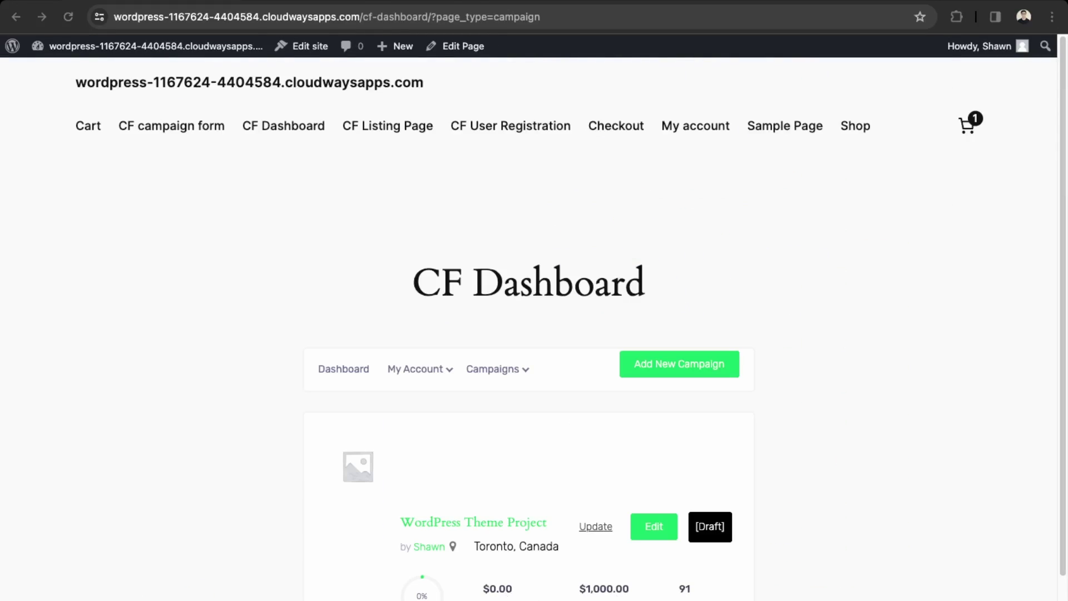
pyautogui.click(653, 533)
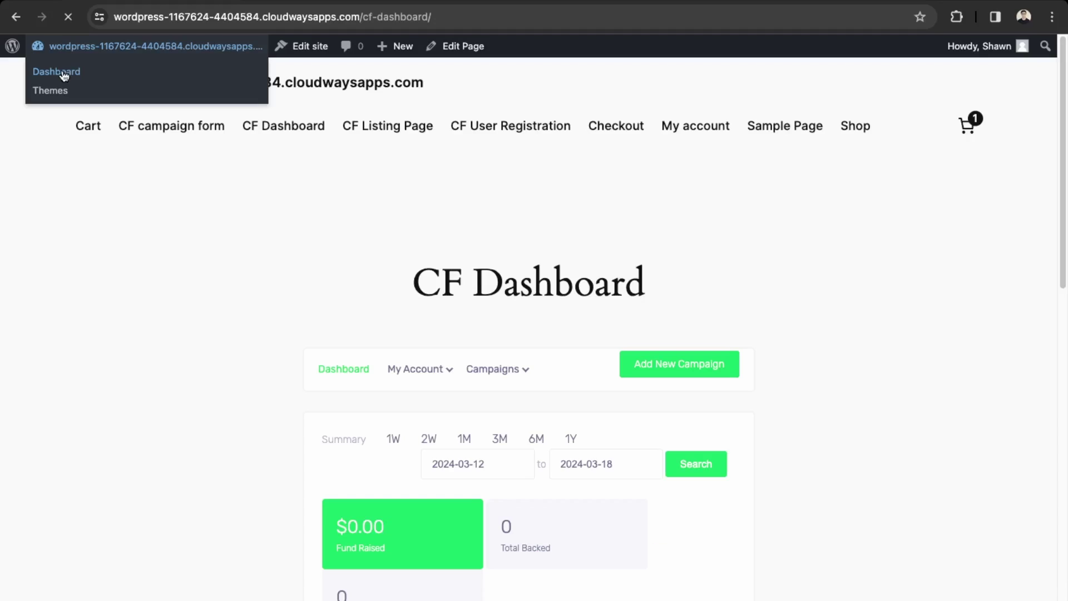
pyautogui.click(62, 75)
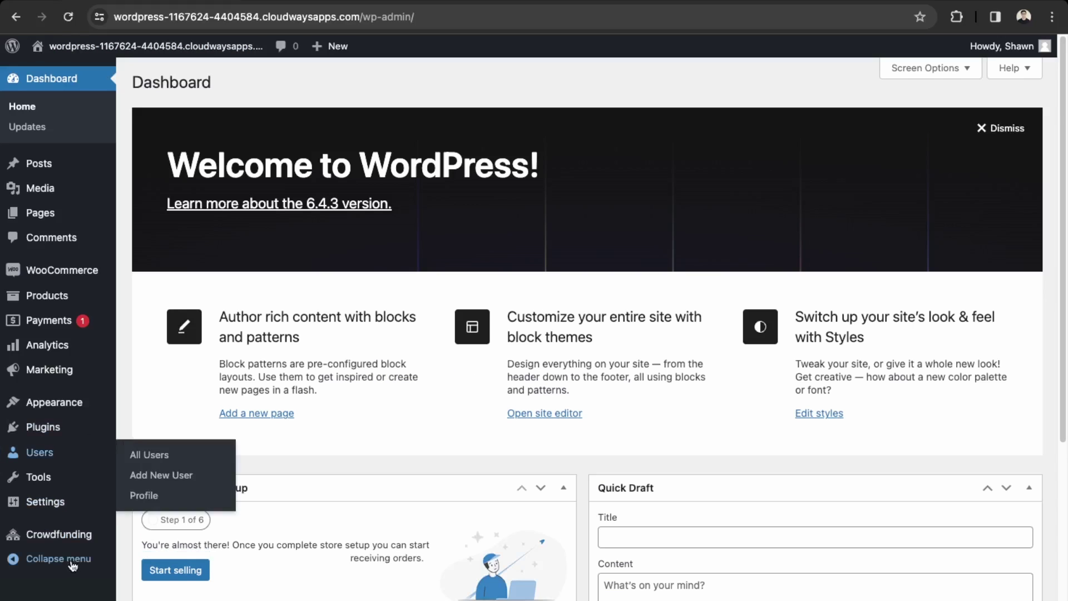
pyautogui.click(43, 293)
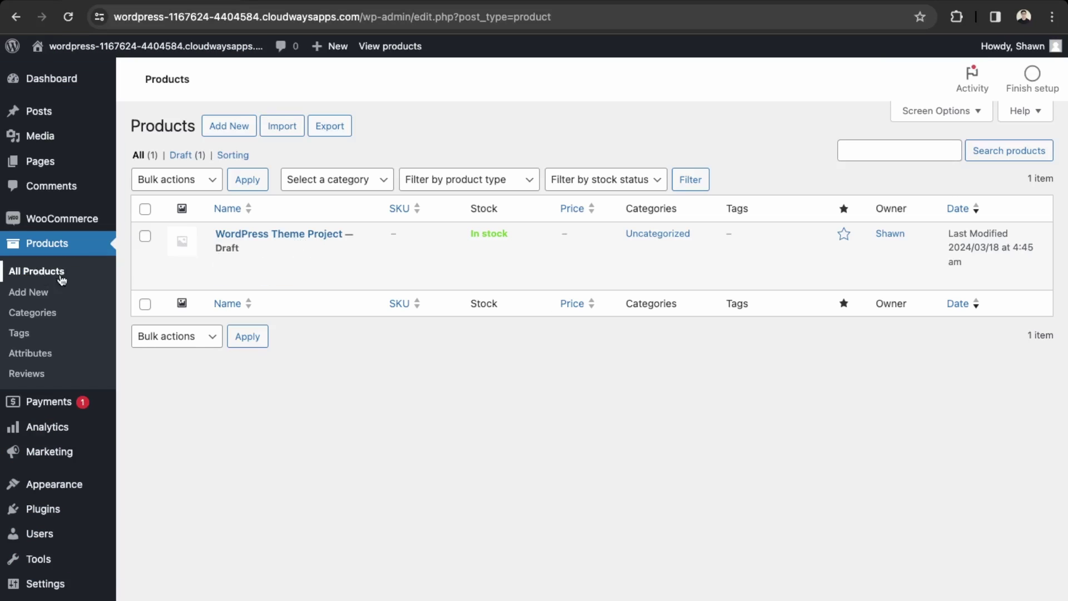
pyautogui.click(270, 235)
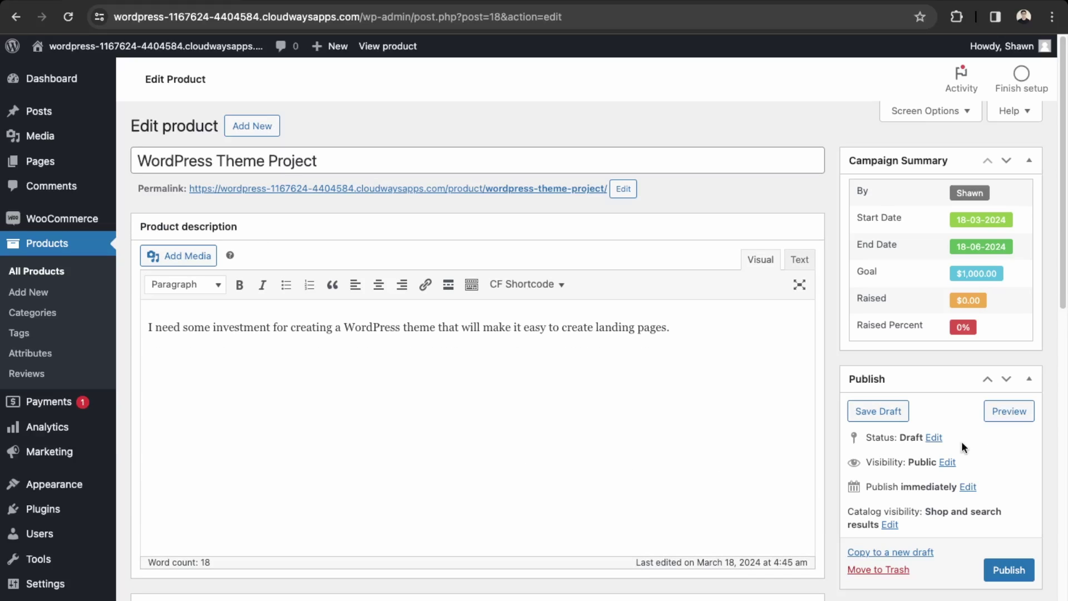
# - Publish the product and view its live product page
pyautogui.click(934, 438)
pyautogui.click(930, 455)
pyautogui.click(926, 445)
pyautogui.click(996, 593)
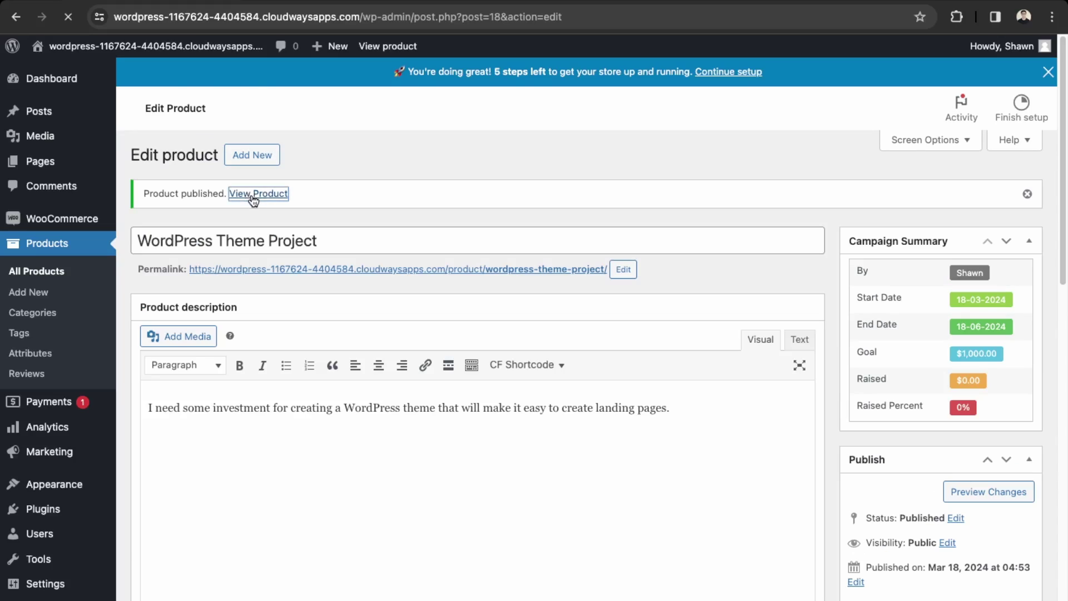
pyautogui.click(253, 196)
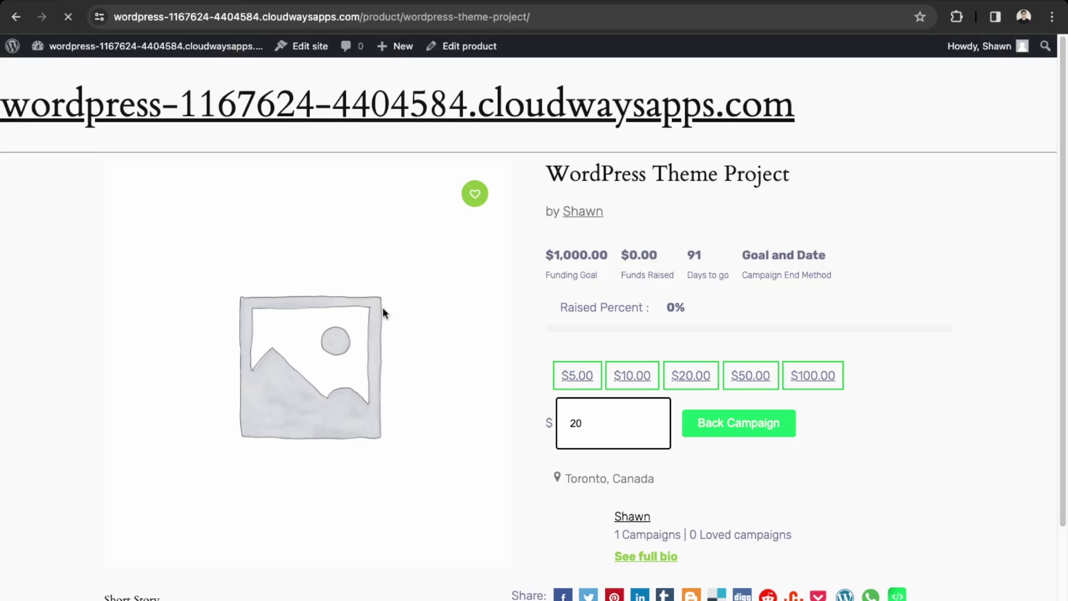
# - View the home page showing the CF Listing Page heading and campaign listing
pyautogui.click(312, 103)
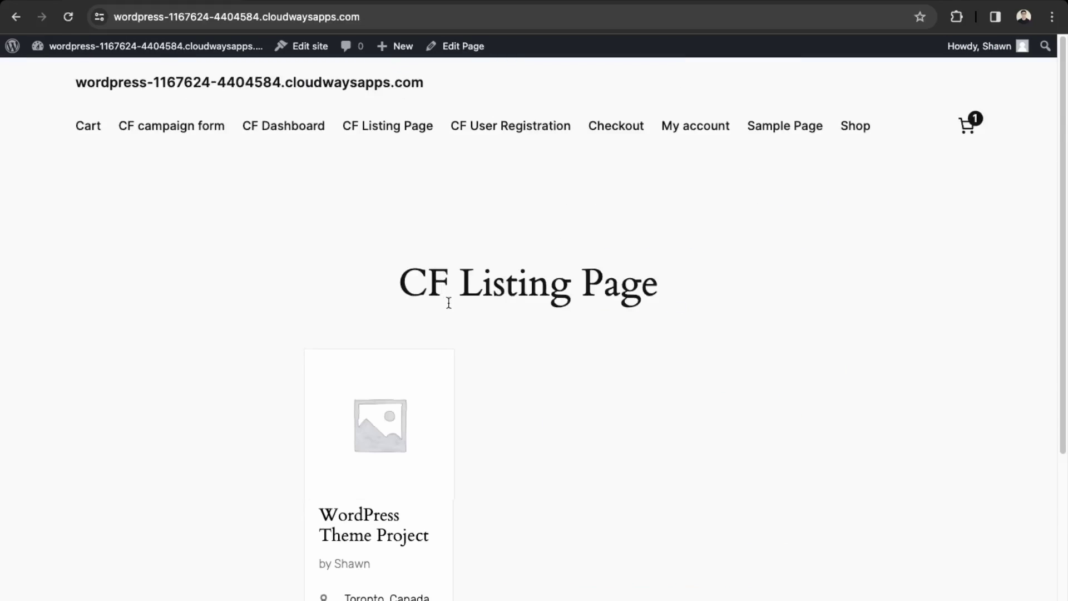
pyautogui.moveTo(387, 278); pyautogui.dragTo(718, 305)
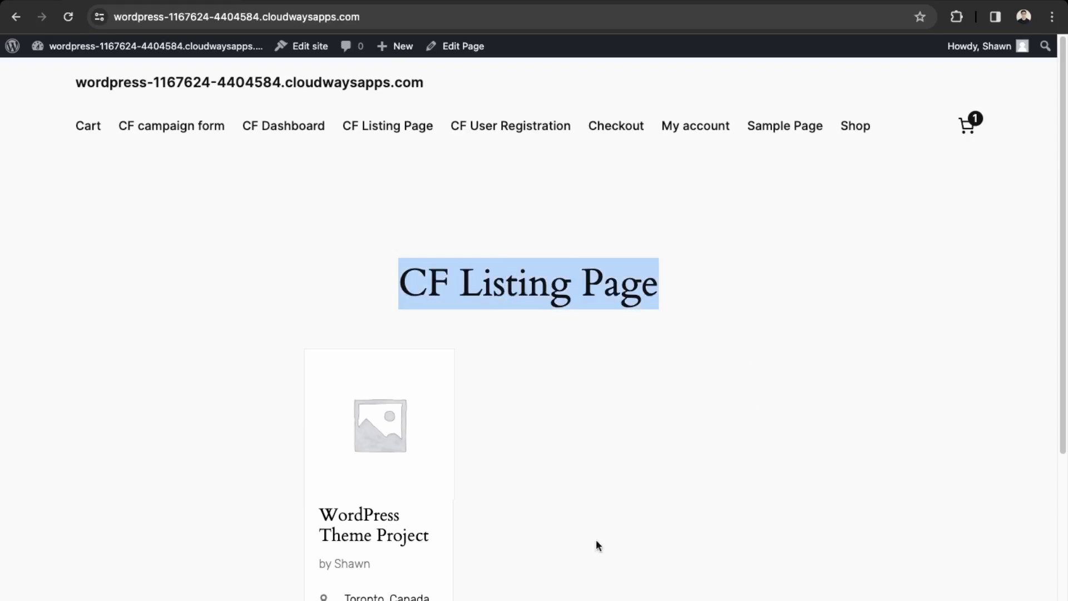
pyautogui.scroll(-1, 325, 488)
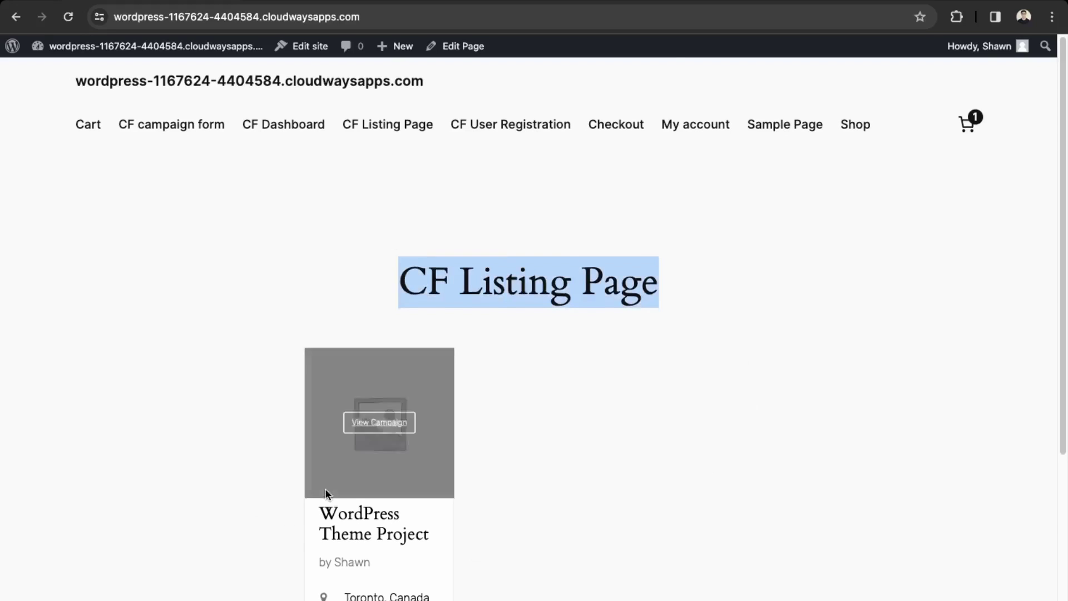
pyautogui.click(488, 527)
pyautogui.scroll(-3, 446, 512)
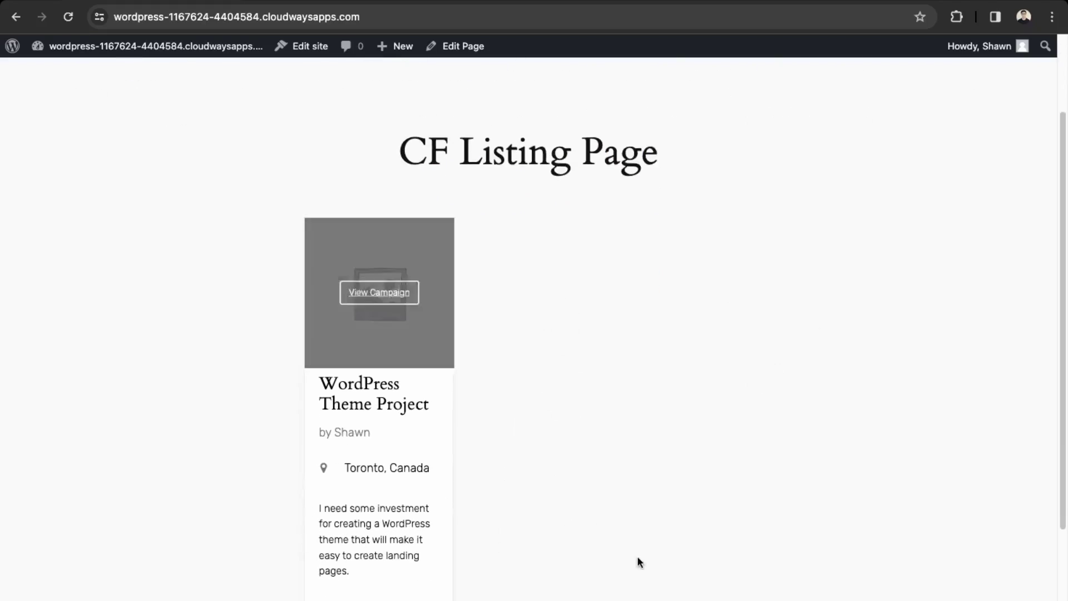
pyautogui.scroll(3, 605, 222)
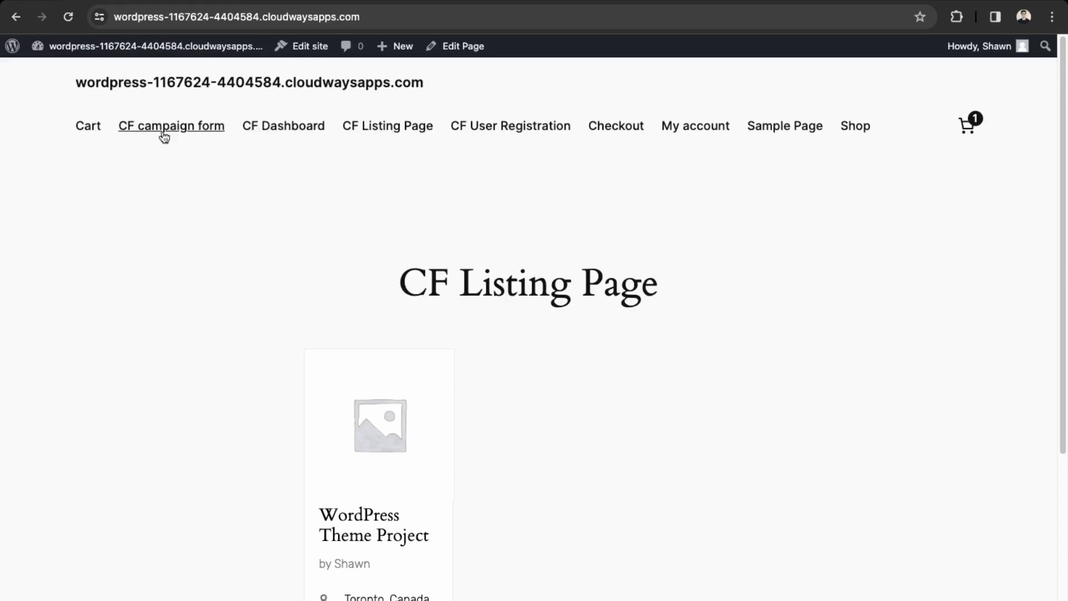
# - Return to the admin dashboard and look through its Crowdfunding settings
pyautogui.click(74, 79)
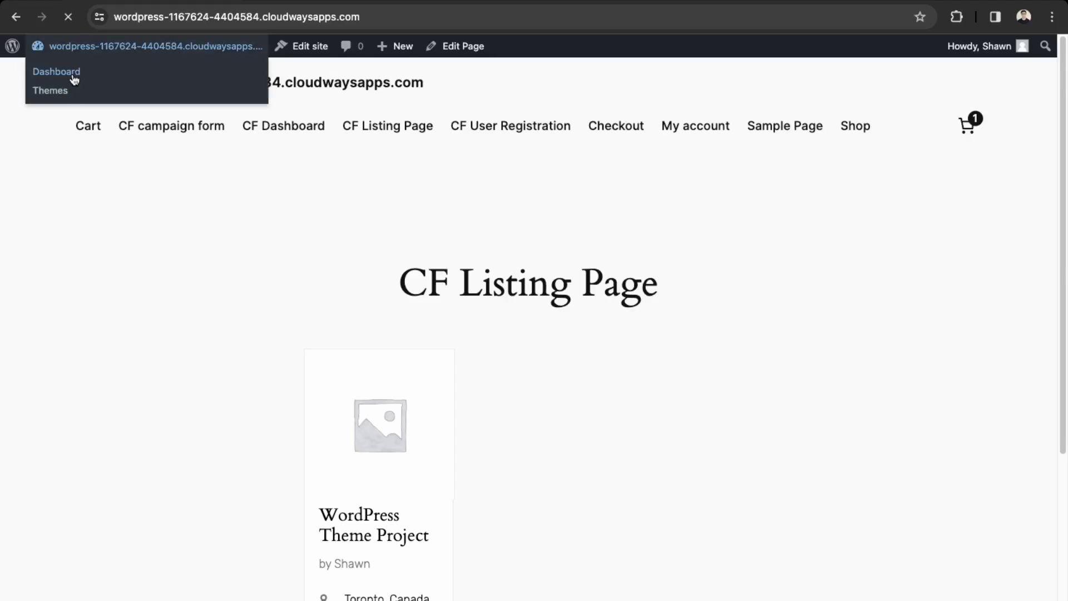
pyautogui.moveTo(59, 534)
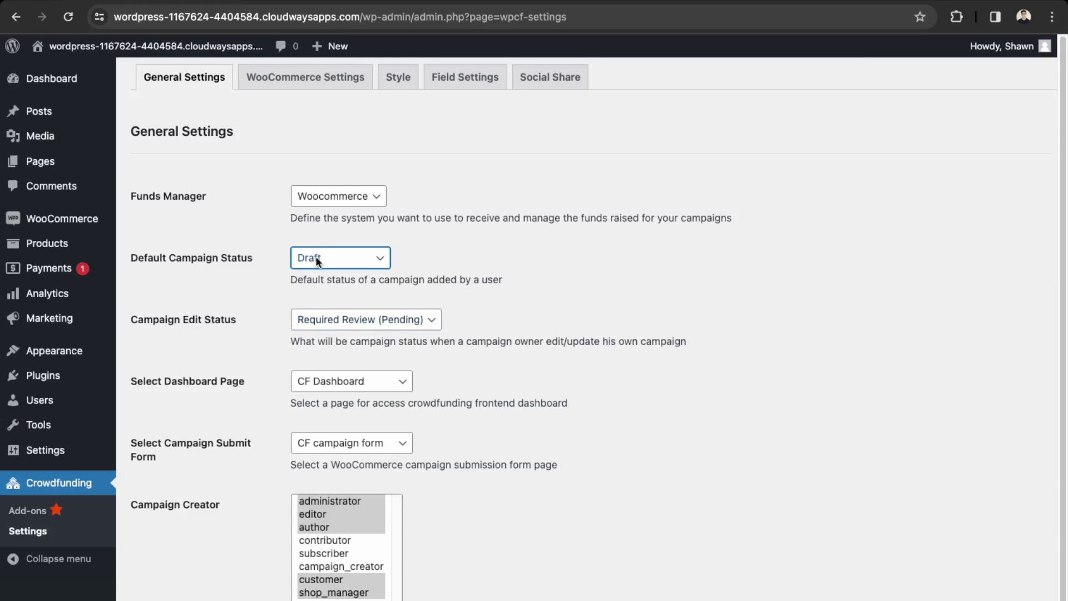
pyautogui.scroll(-3, 269, 293)
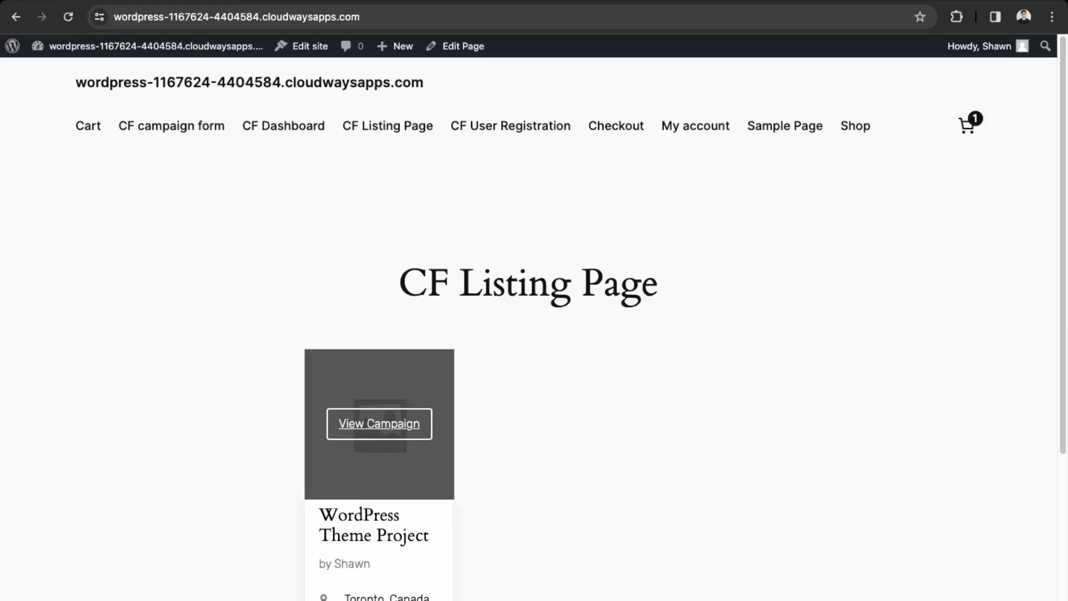
pyautogui.scroll(-5, 379, 312)
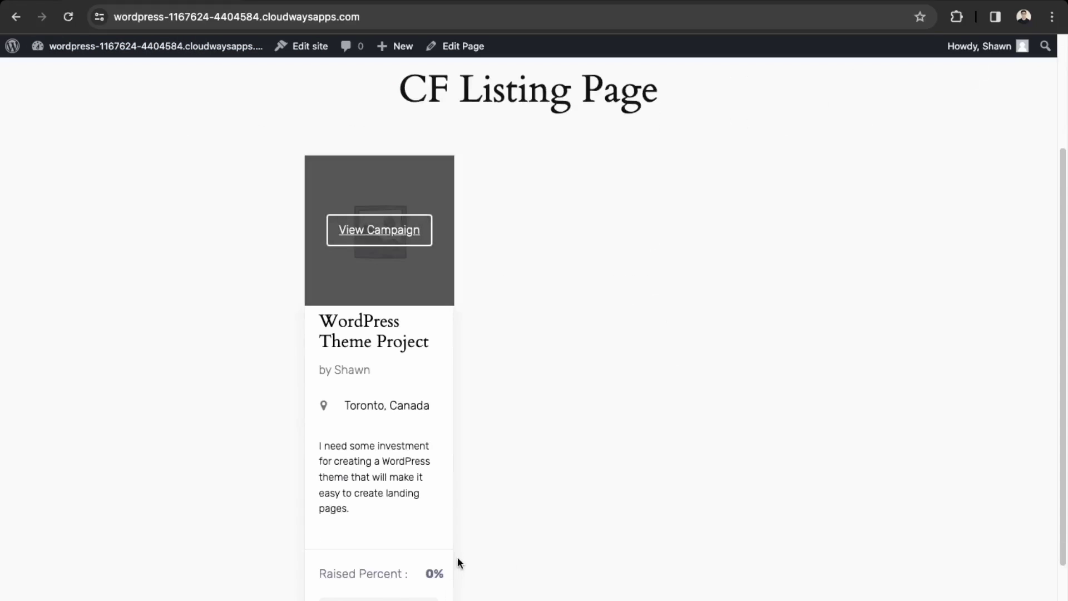
# - In the page template, turn off content width for the title-and-image group and save
pyautogui.click(484, 47)
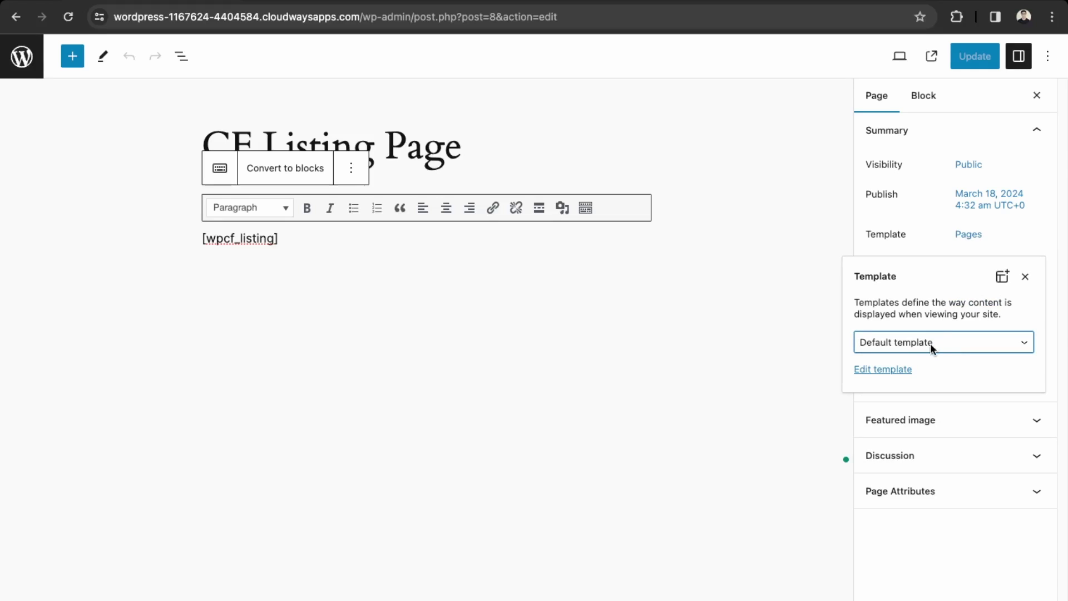
pyautogui.click(897, 369)
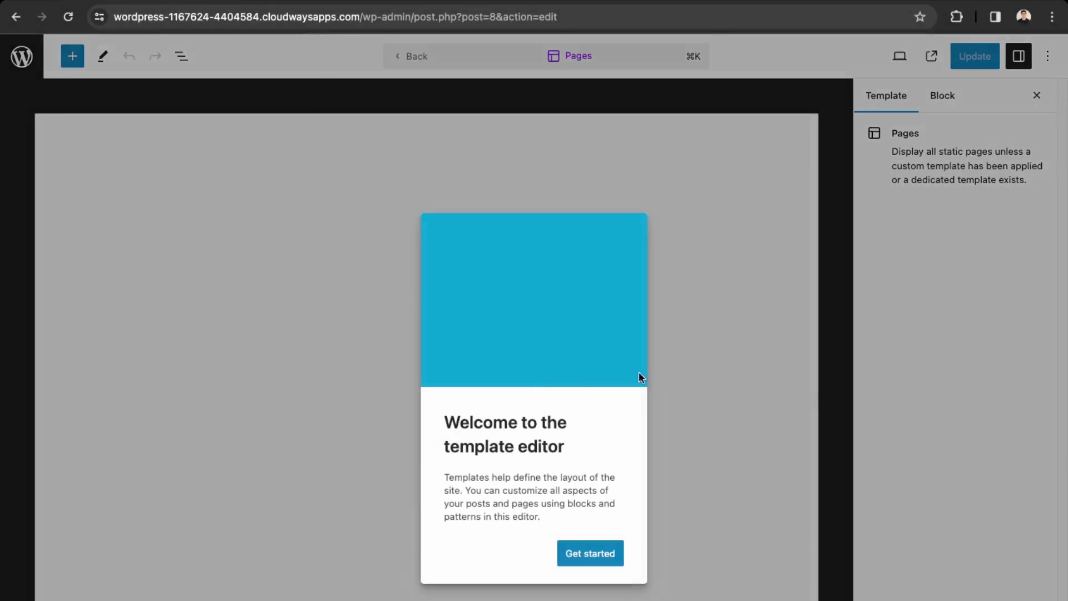
pyautogui.click(599, 557)
pyautogui.click(706, 411)
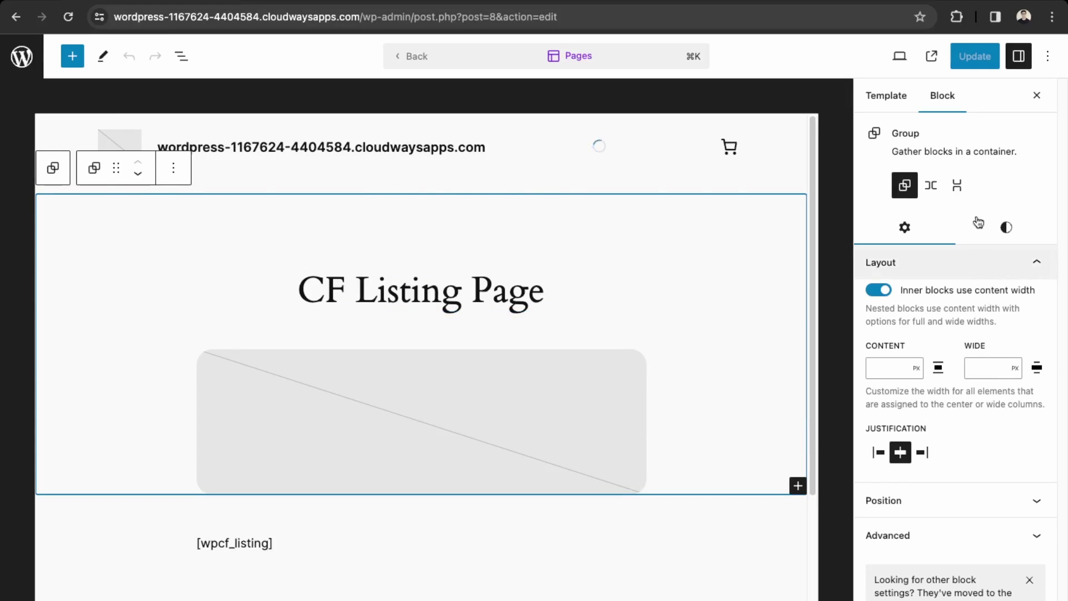
pyautogui.click(879, 290)
pyautogui.click(880, 290)
pyautogui.click(879, 290)
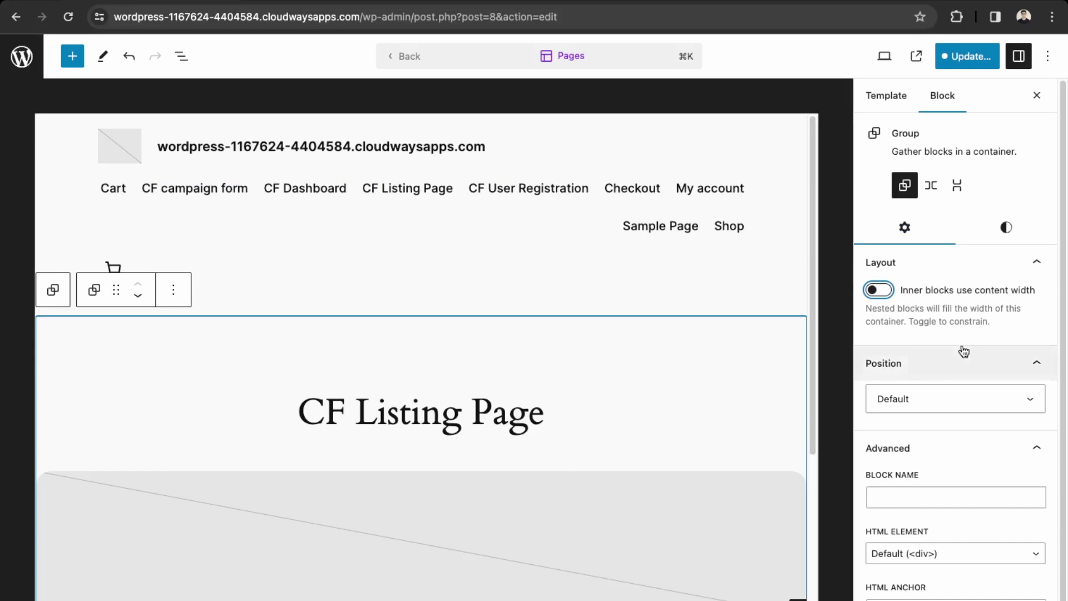
pyautogui.click(969, 60)
pyautogui.click(941, 62)
# - Make the listing shortcode content block full width and save the template again
pyautogui.scroll(-3, 776, 168)
pyautogui.click(286, 508)
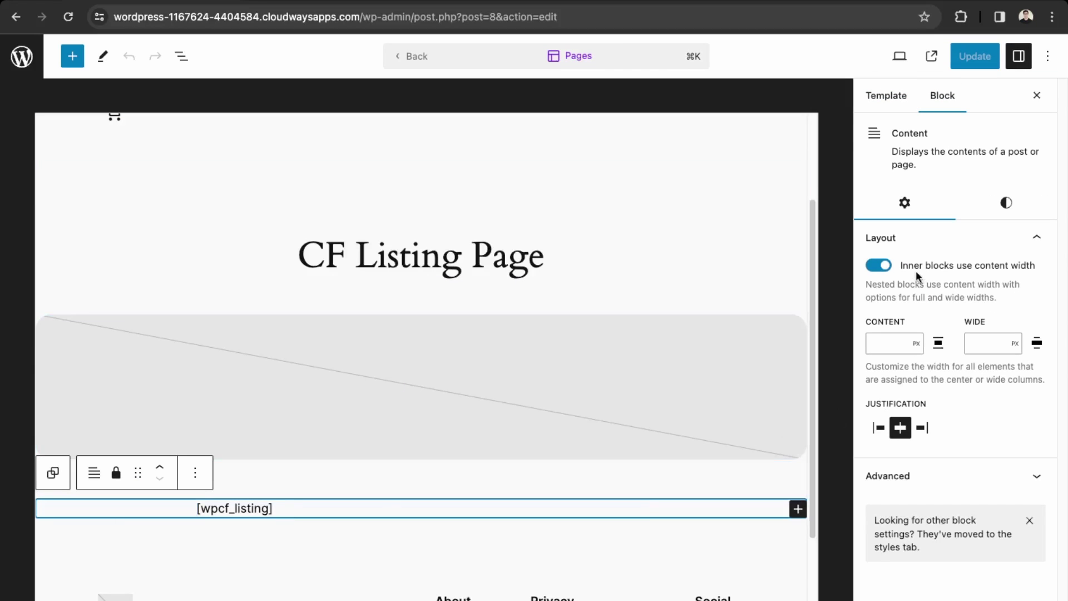
pyautogui.click(889, 269)
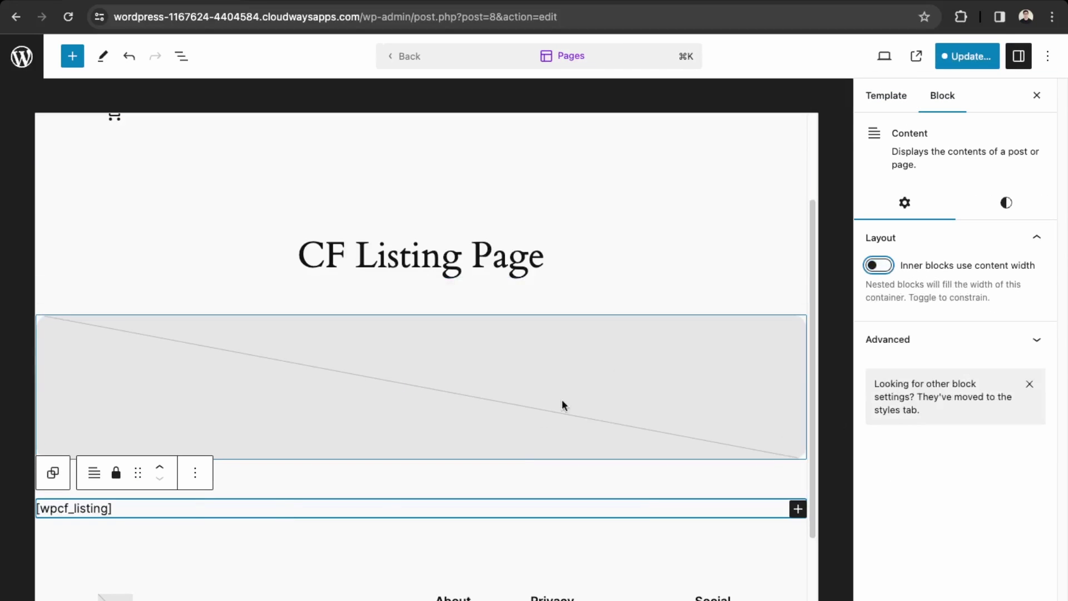
pyautogui.click(967, 62)
pyautogui.click(946, 55)
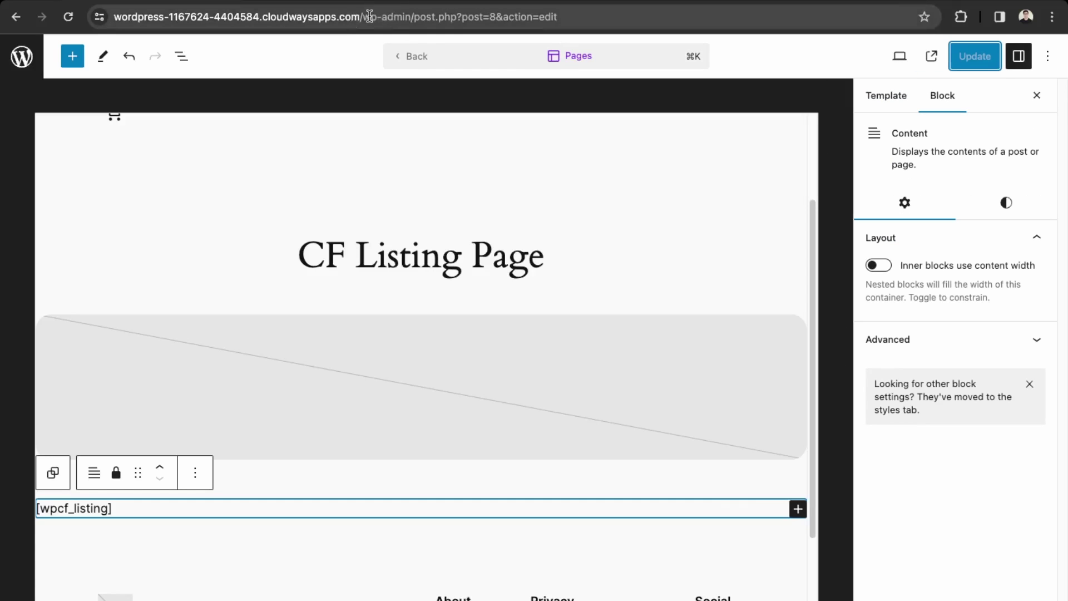
# - Load the site's home page from the root URL
pyautogui.moveTo(362, 16); pyautogui.dragTo(592, 16)
pyautogui.press('BackSpace')
pyautogui.press('Return')
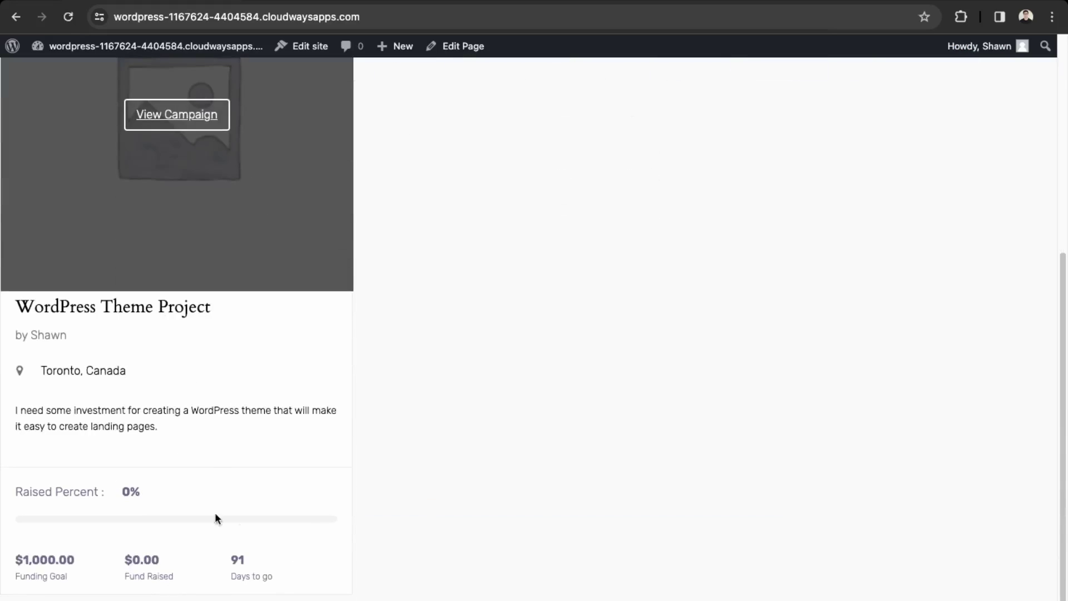
# - Scroll through the widened campaign listing page to review it
pyautogui.scroll(5, 268, 513)
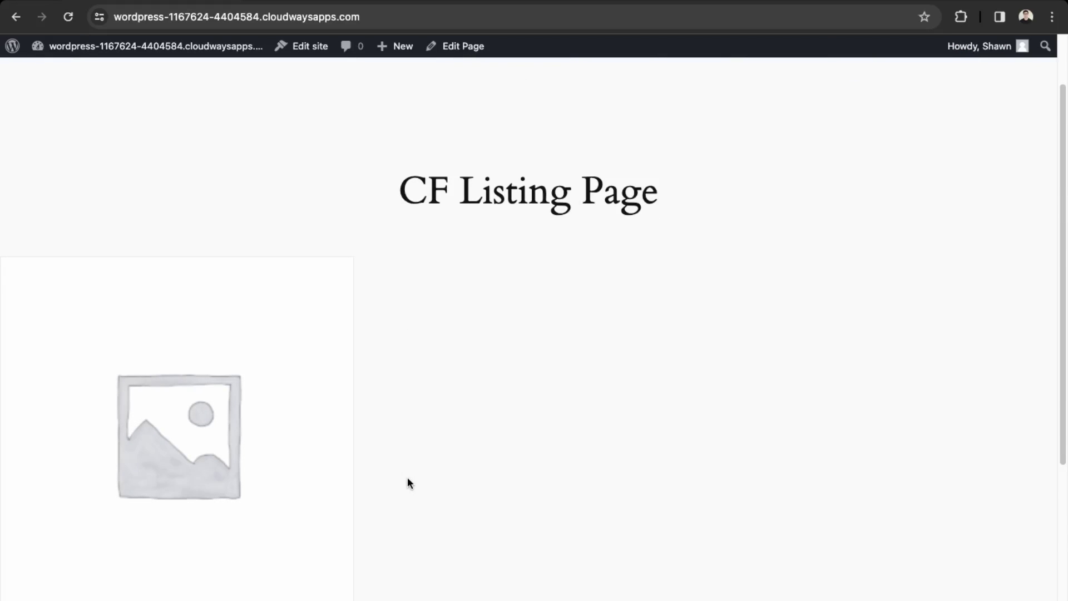
pyautogui.scroll(-5, 310, 497)
pyautogui.scroll(2, 300, 501)
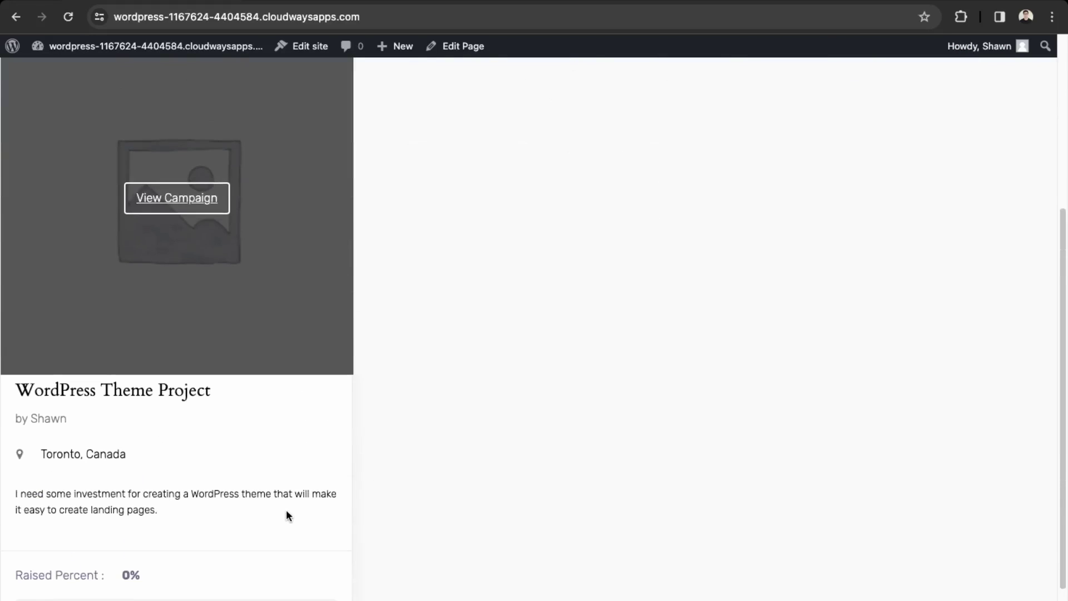
pyautogui.scroll(3, 286, 514)
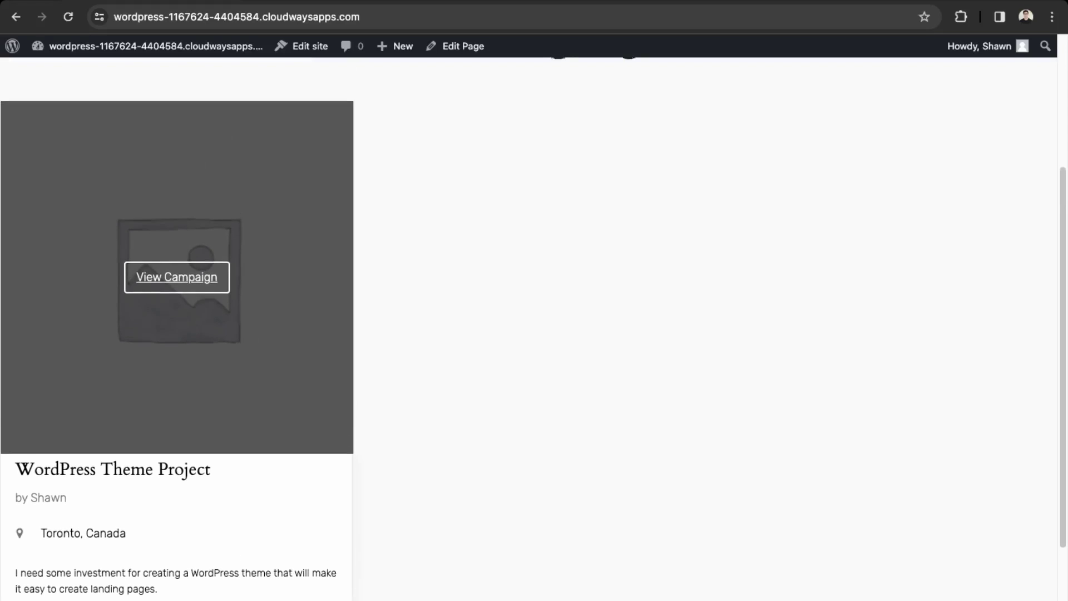
pyautogui.scroll(9, 625, 453)
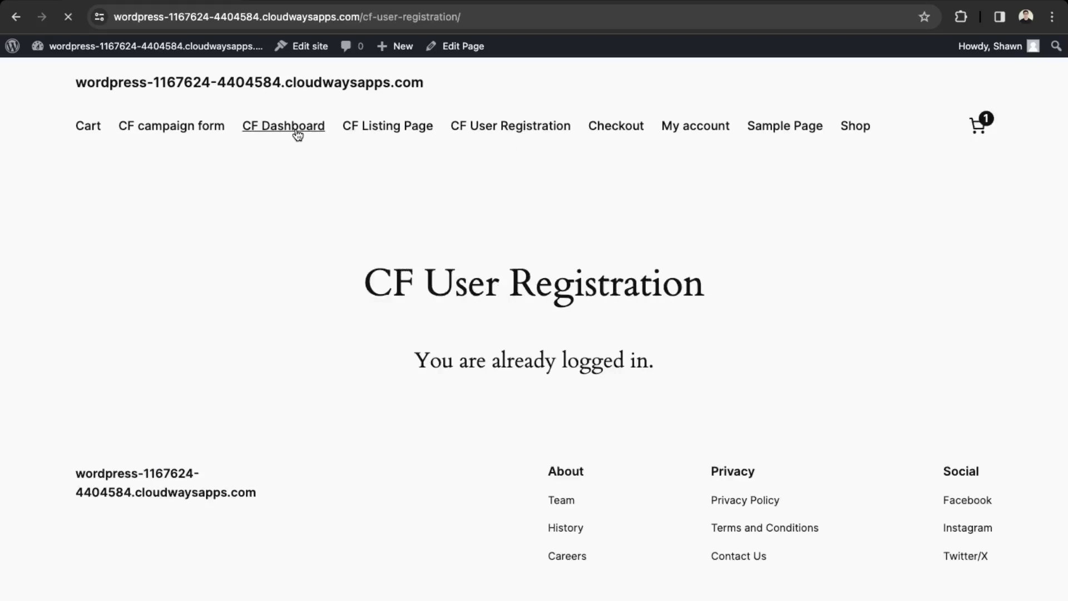
# - Visit the CF campaign form, then the CF Dashboard, expanding its My Account and Campaigns menus
pyautogui.click(219, 131)
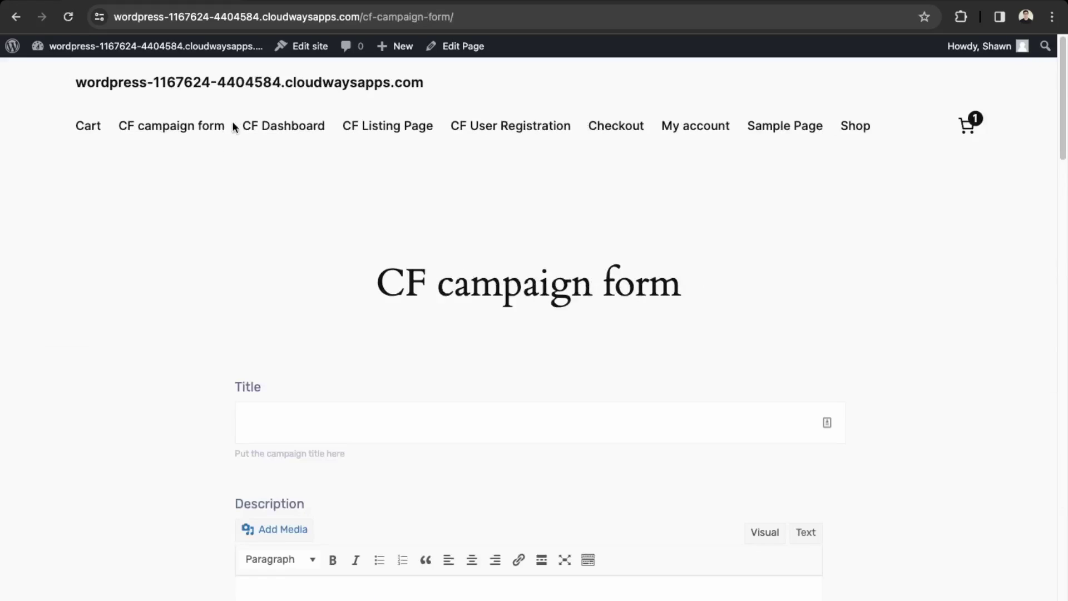
pyautogui.click(284, 128)
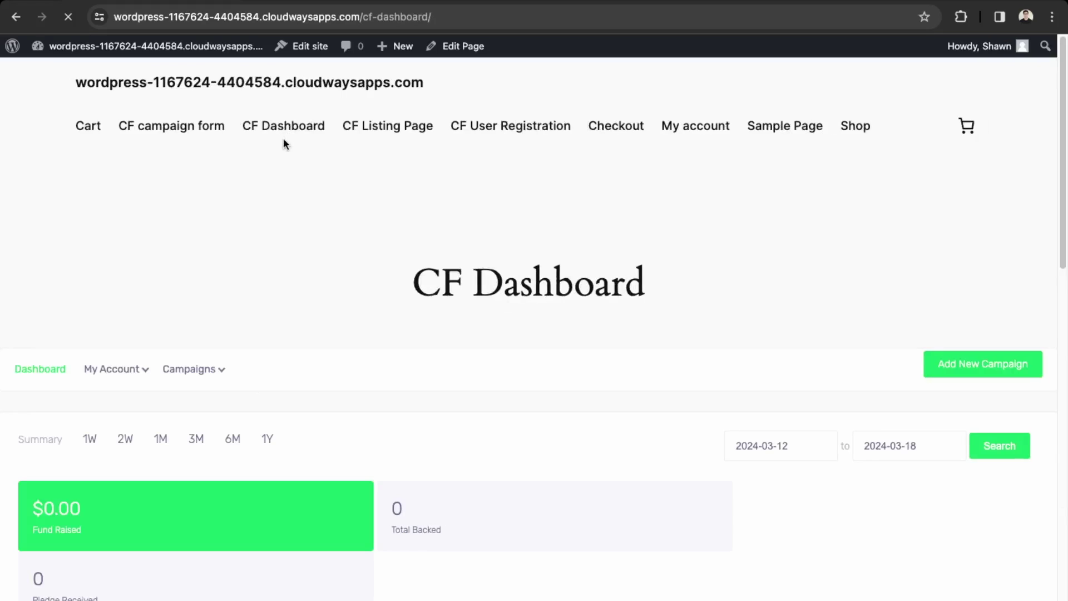
pyautogui.scroll(-2, 506, 404)
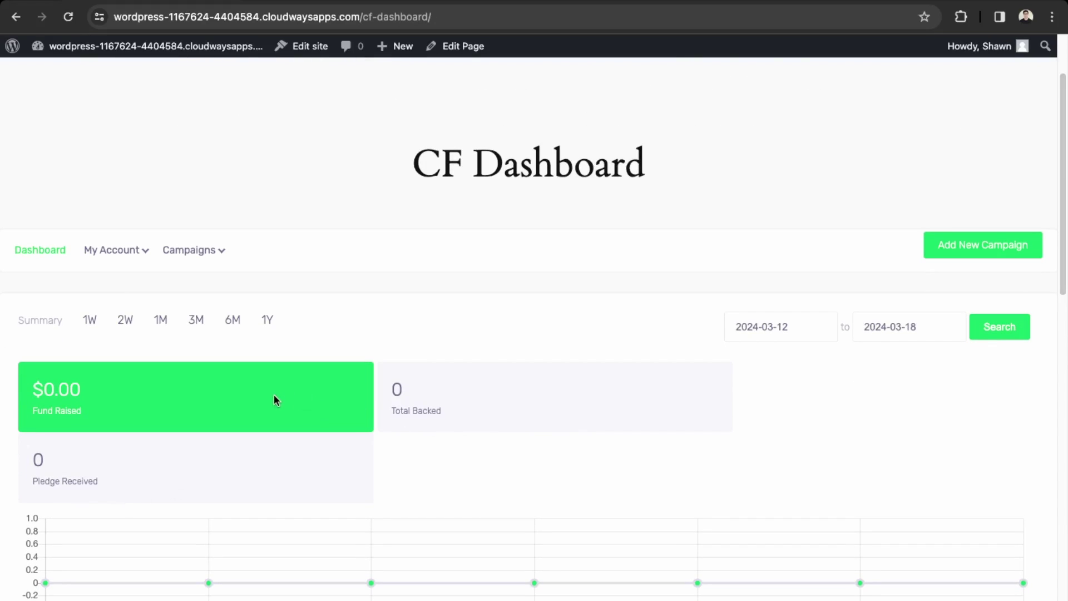
pyautogui.scroll(-10, 274, 396)
pyautogui.scroll(-11, 162, 477)
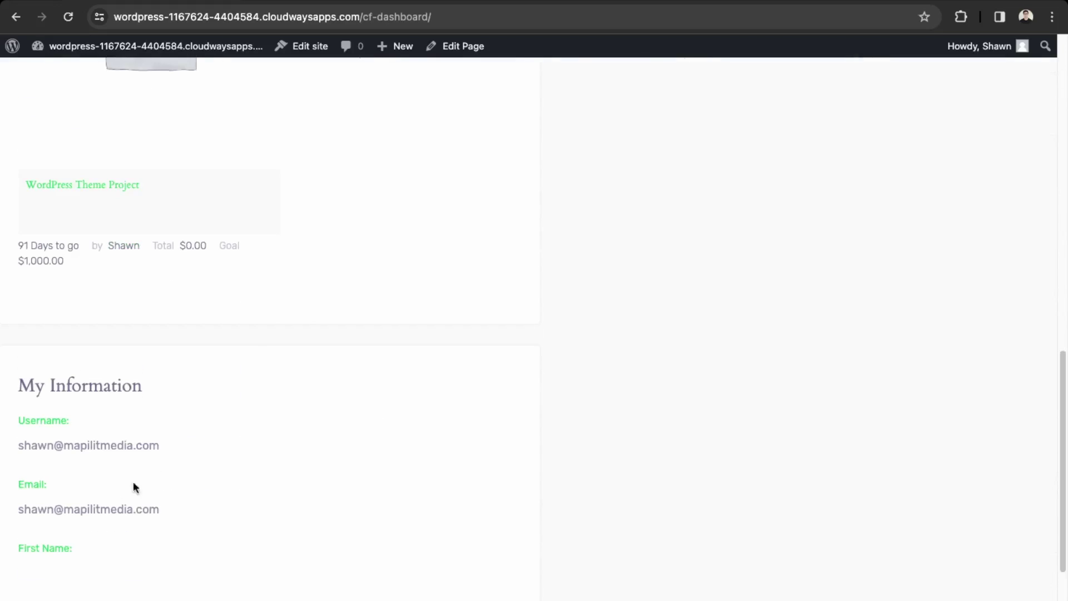
pyautogui.scroll(15, 112, 593)
pyautogui.scroll(8, 118, 598)
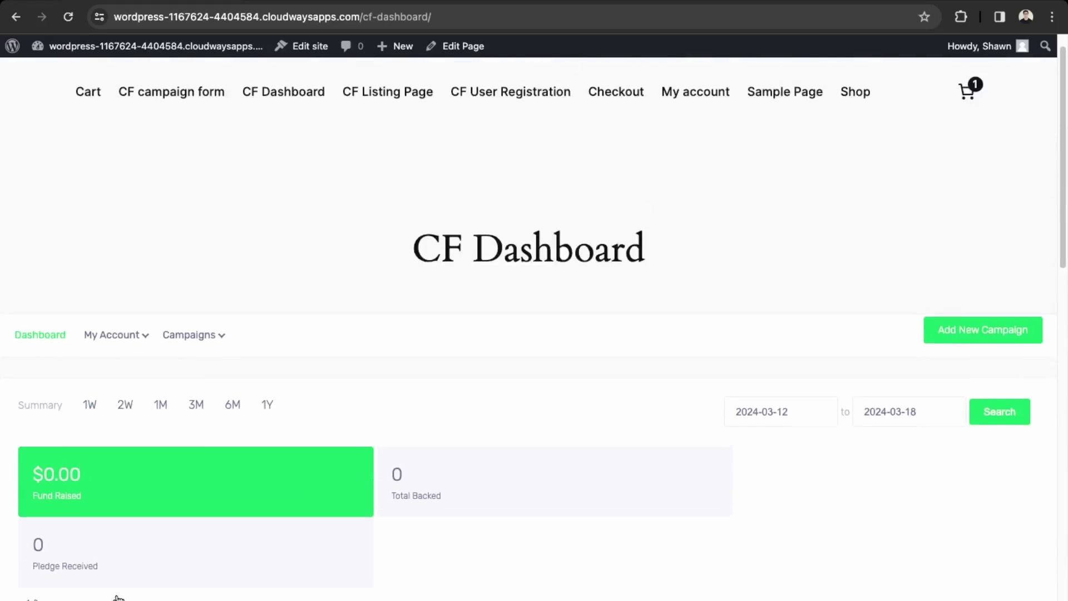
pyautogui.click(116, 369)
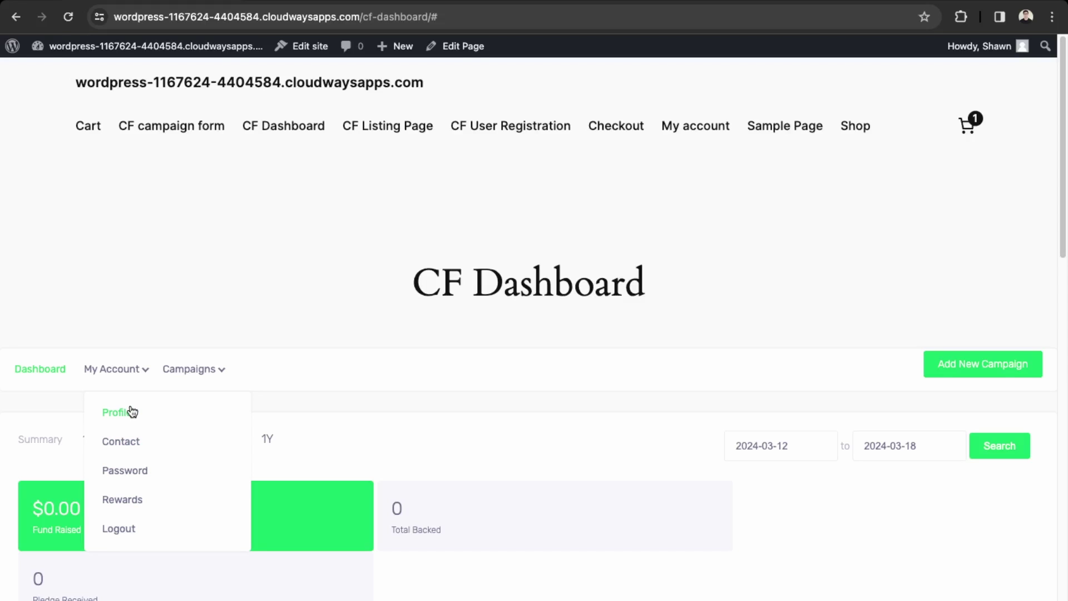
pyautogui.click(188, 369)
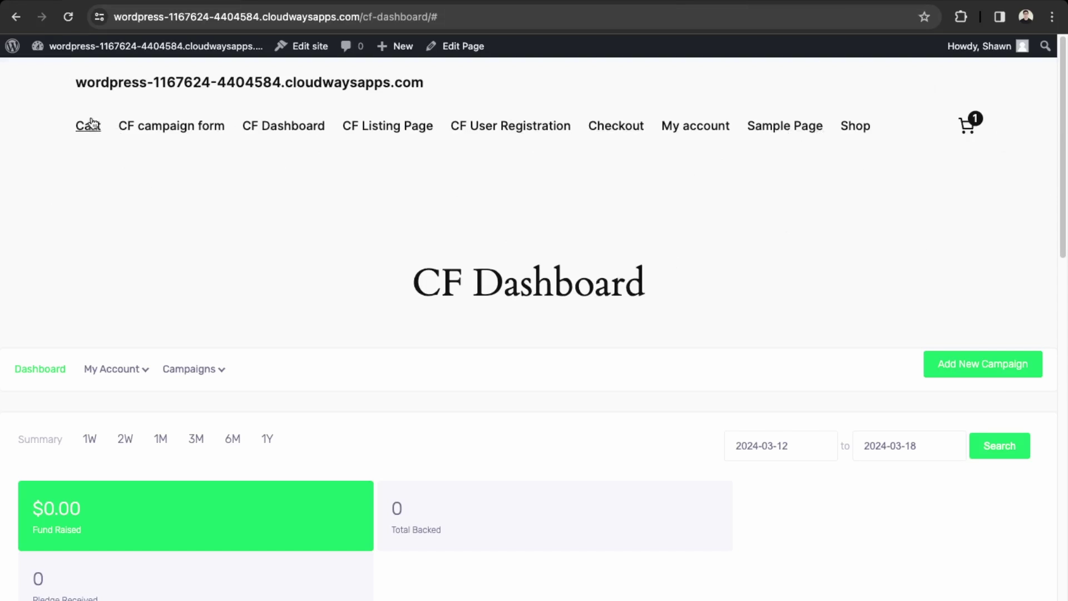
# - From Themes, open the header navigation in the site editor and dismiss the editing guide
pyautogui.moveTo(88, 46)
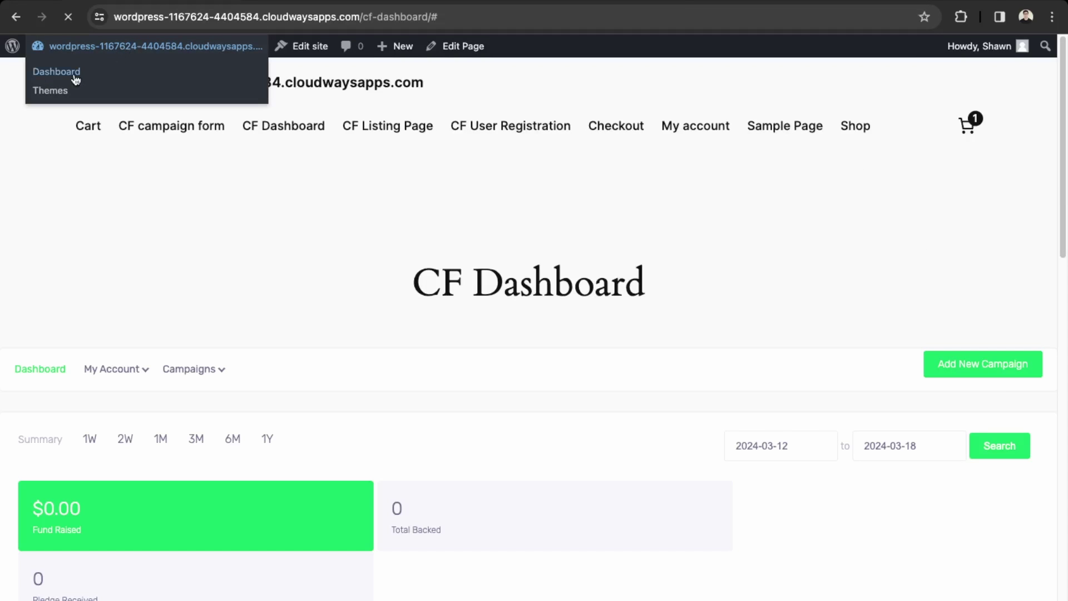
pyautogui.moveTo(46, 402)
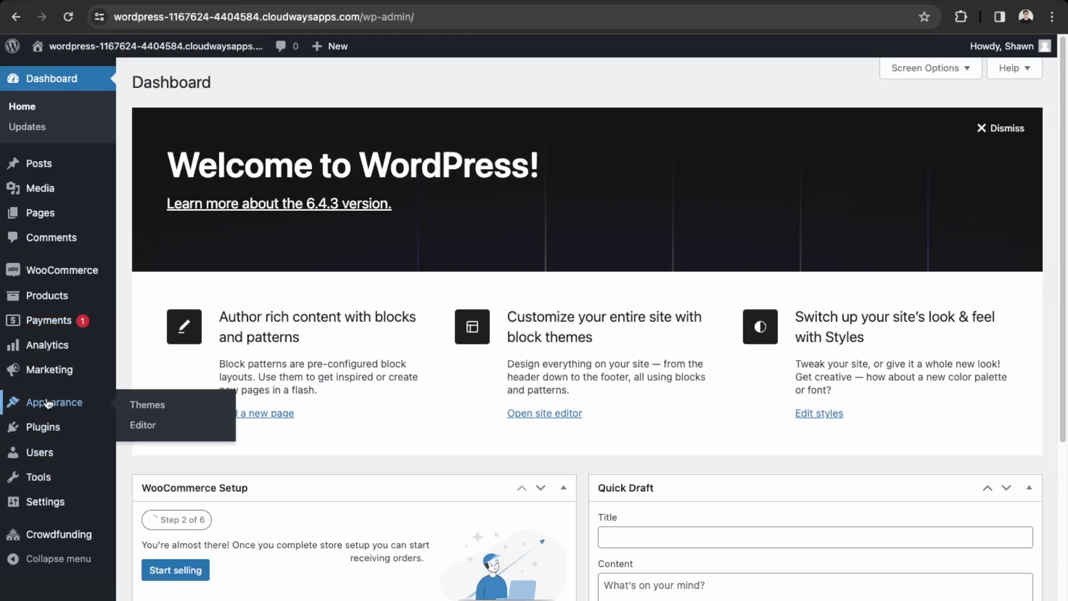
pyautogui.click(148, 408)
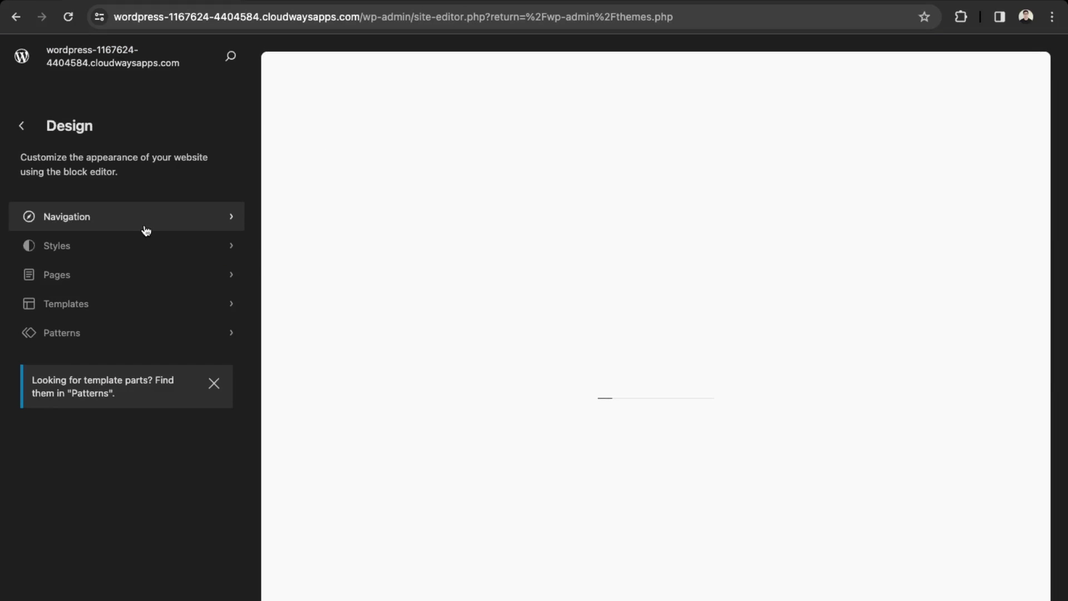
pyautogui.click(143, 226)
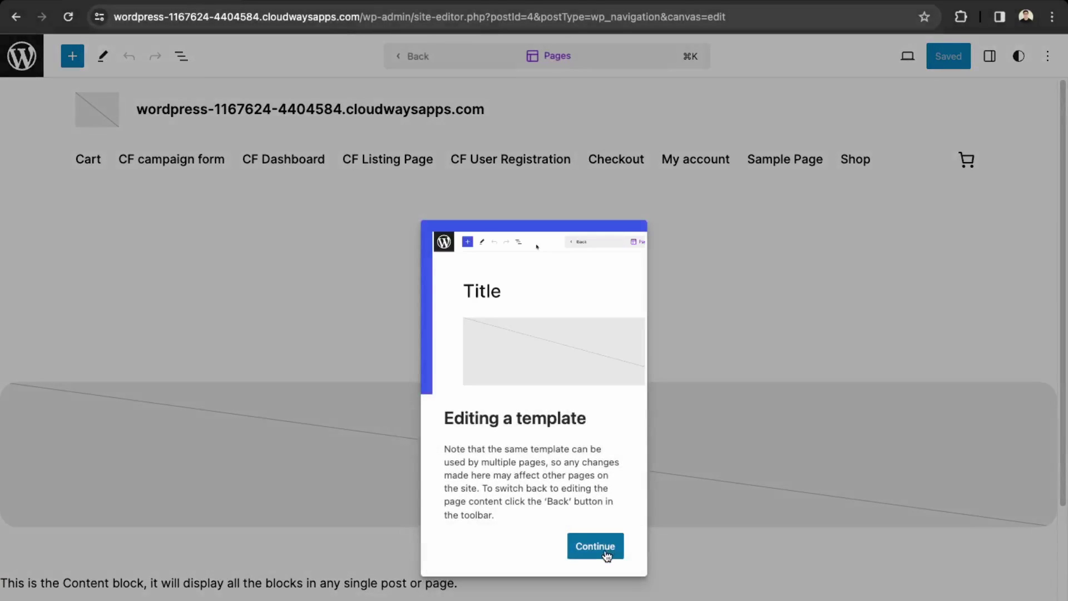
pyautogui.click(603, 547)
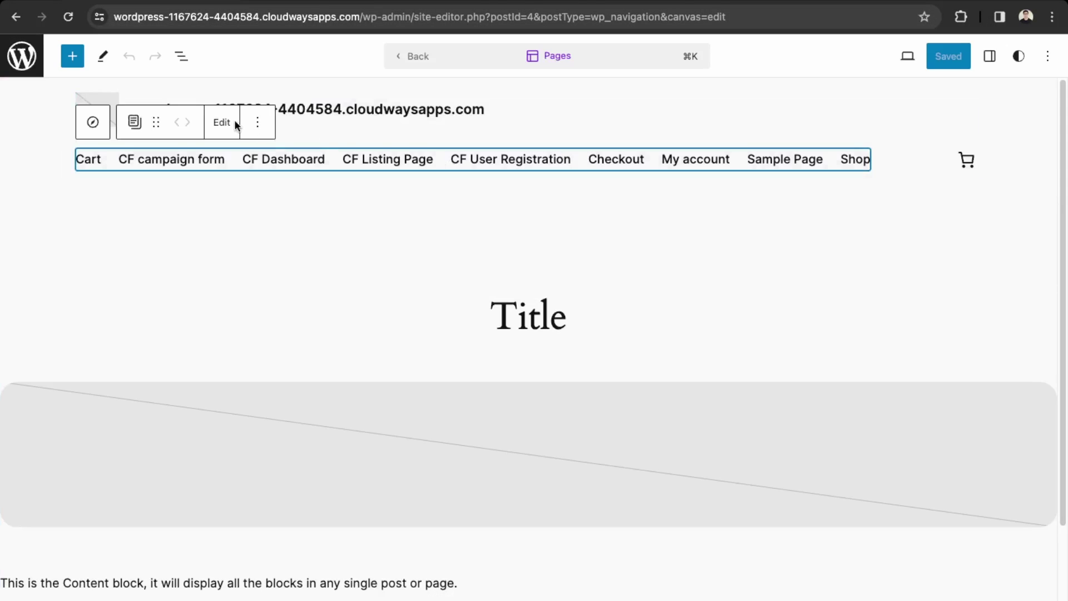
# - Detach the header Page List into individual links and start editing the Cart label
pyautogui.click(232, 124)
pyautogui.click(647, 442)
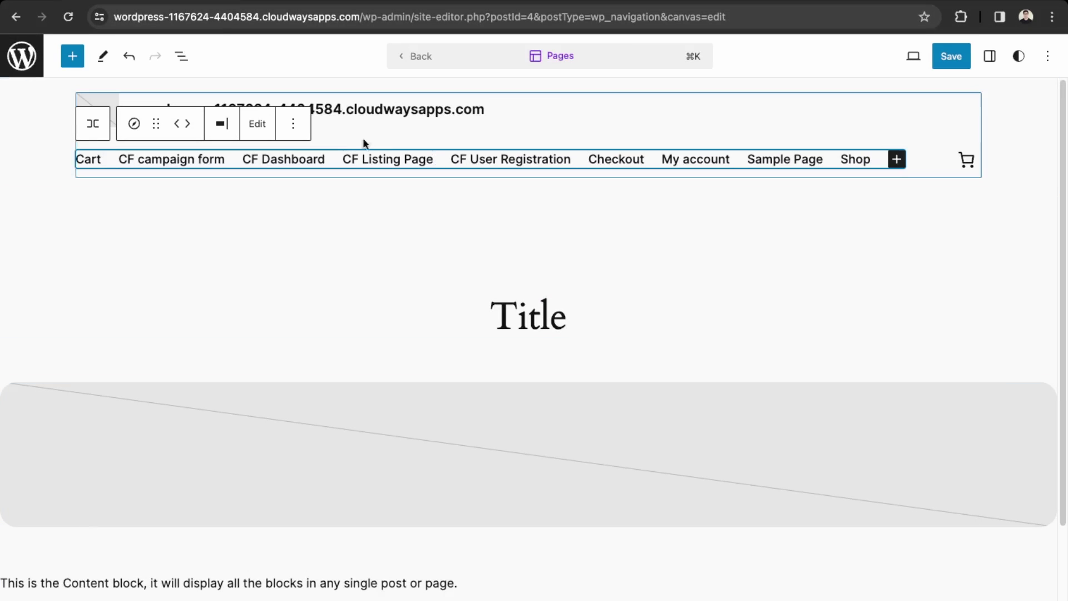
pyautogui.click(487, 158)
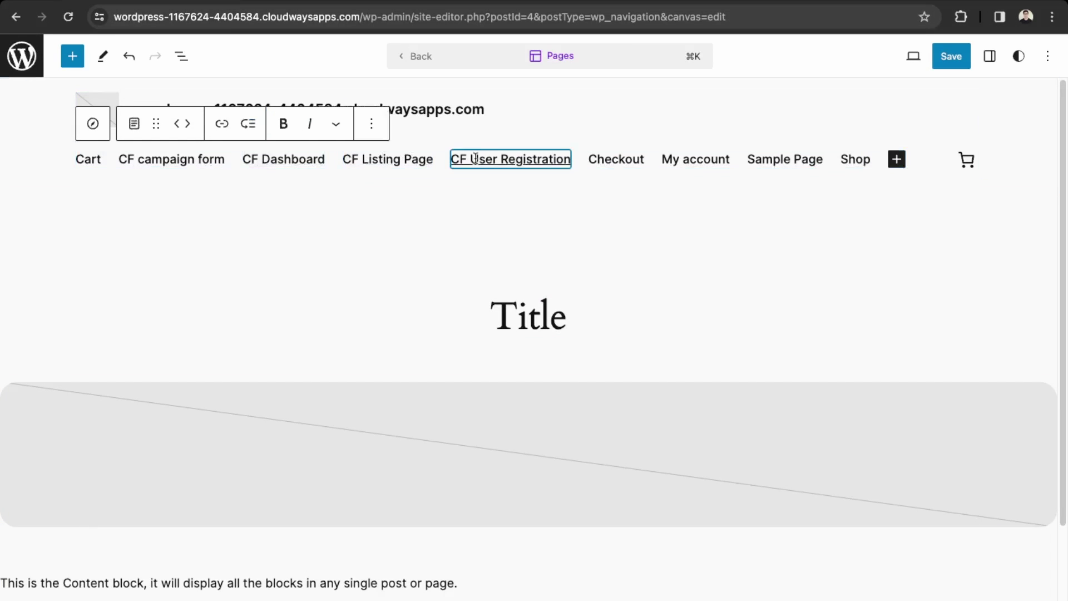
pyautogui.click(95, 162)
# - Delete the Cart and Shop links from the header menu
pyautogui.press('BackSpace')
pyautogui.press('BackSpace')
pyautogui.press('BackSpace')
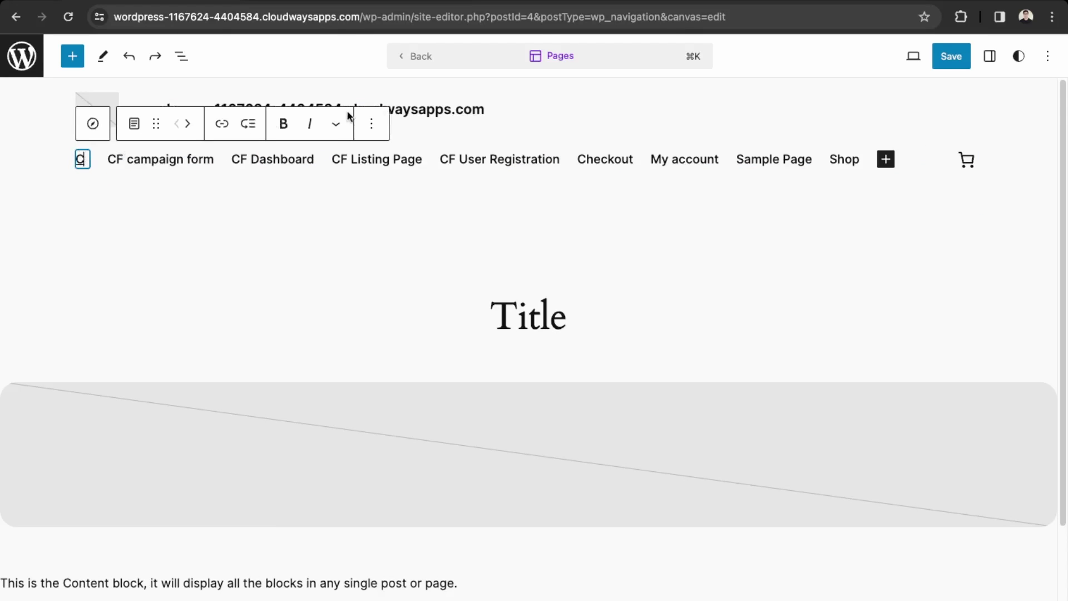
pyautogui.click(371, 124)
pyautogui.click(431, 423)
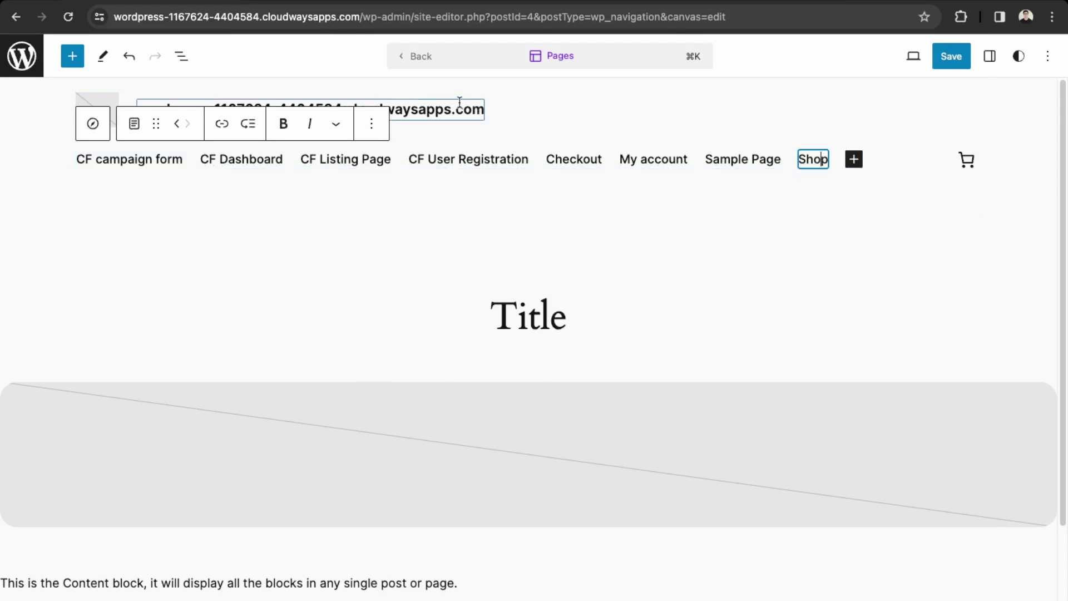
pyautogui.click(371, 123)
pyautogui.click(430, 416)
pyautogui.click(402, 109)
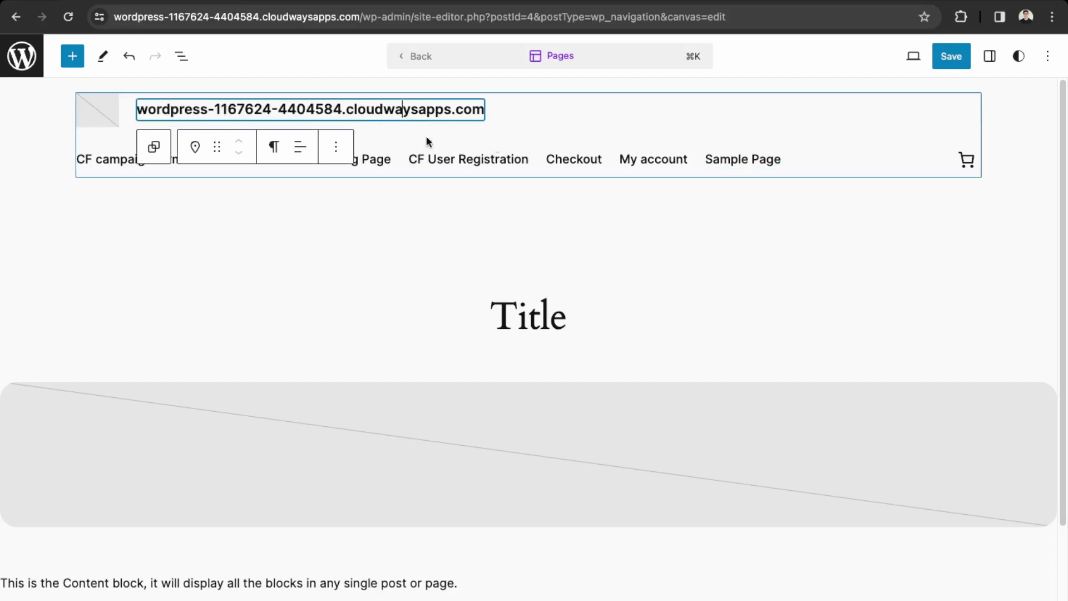
# - Delete the Sample Page and Checkout links from the header menu
pyautogui.click(738, 163)
pyautogui.click(371, 124)
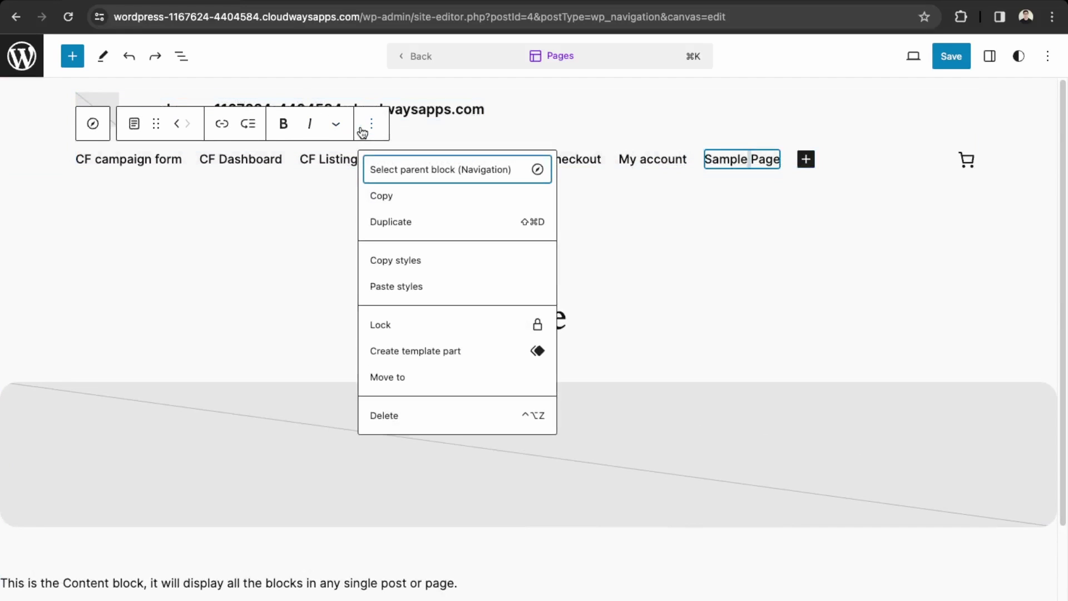
pyautogui.click(414, 418)
pyautogui.click(593, 158)
pyautogui.click(371, 124)
pyautogui.click(423, 419)
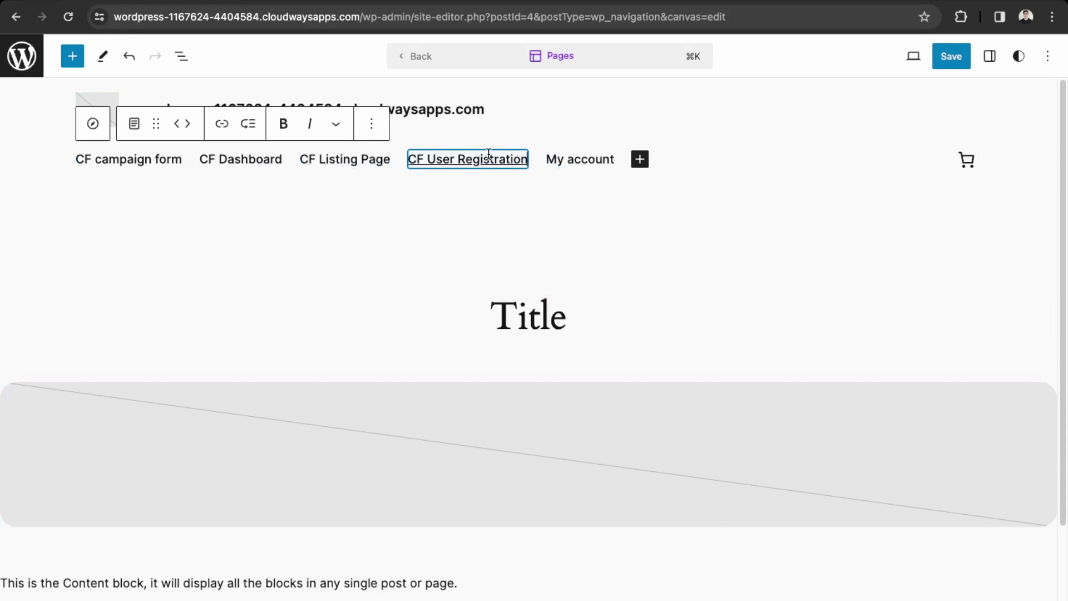
# - Move CF Listing Page to the front, renamed 'Crowdfunding Campaign', with CF Dashboard ahead of the form
pyautogui.click(360, 159)
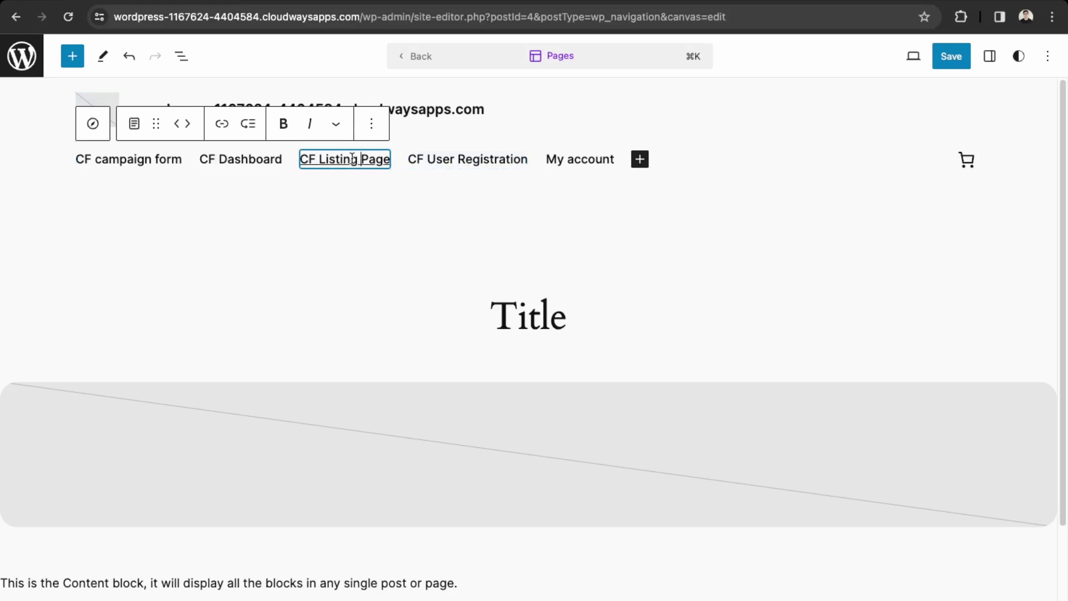
pyautogui.moveTo(379, 160); pyautogui.dragTo(305, 152)
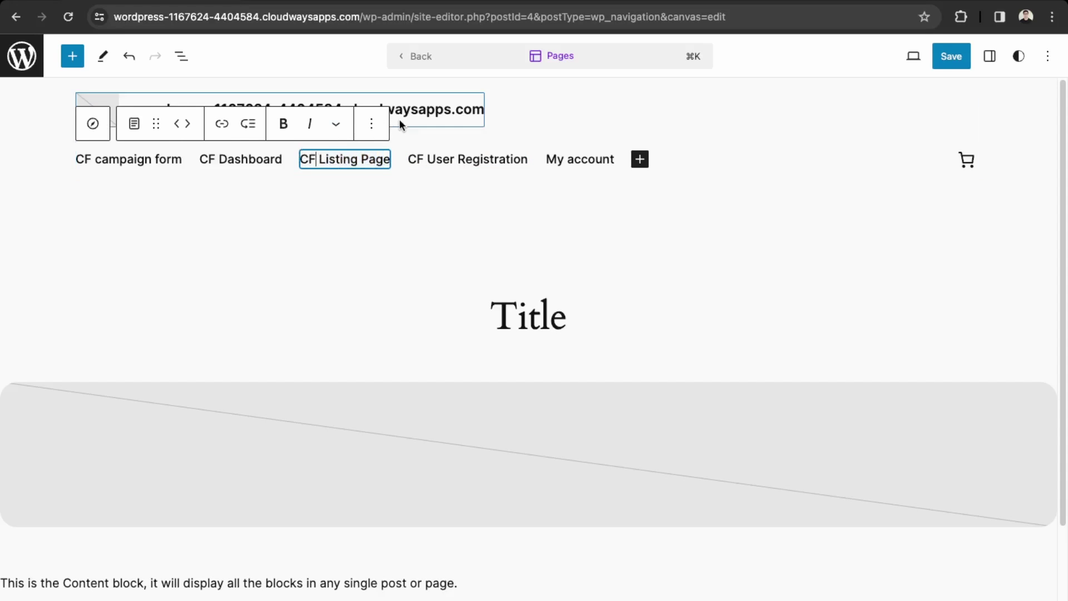
pyautogui.click(174, 124)
pyautogui.click(173, 124)
pyautogui.moveTo(346, 161); pyautogui.dragTo(86, 163)
pyautogui.click(154, 162)
pyautogui.write('Crowdfu')
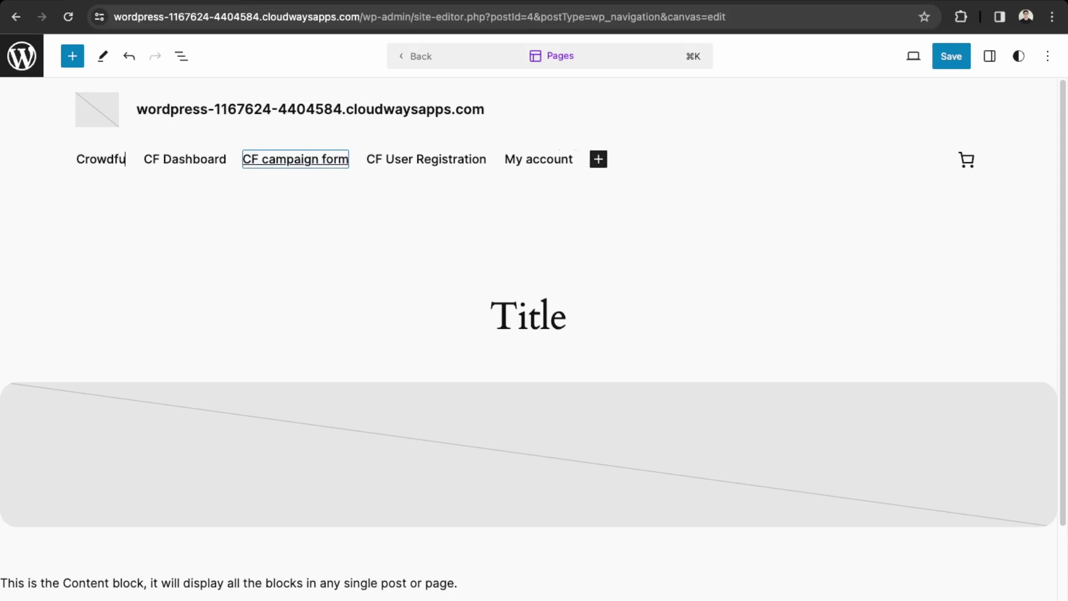
pyautogui.write('nding Campaign')
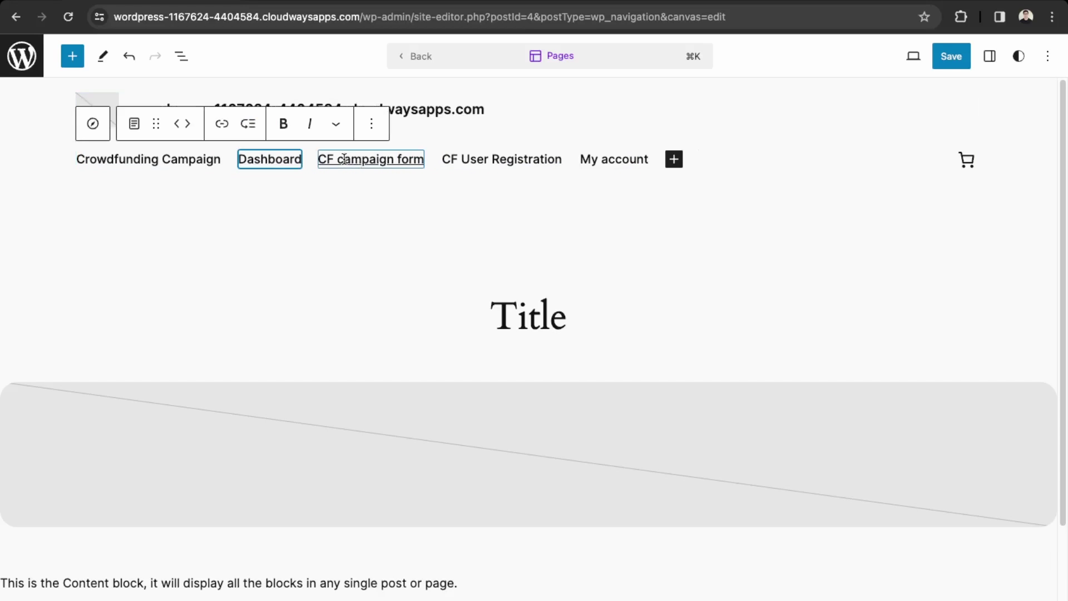
# - Trim the 'CF' prefix to leave Dashboard and delete the CF campaign form link
pyautogui.moveTo(344, 159); pyautogui.dragTo(319, 161)
pyautogui.press('BackSpace')
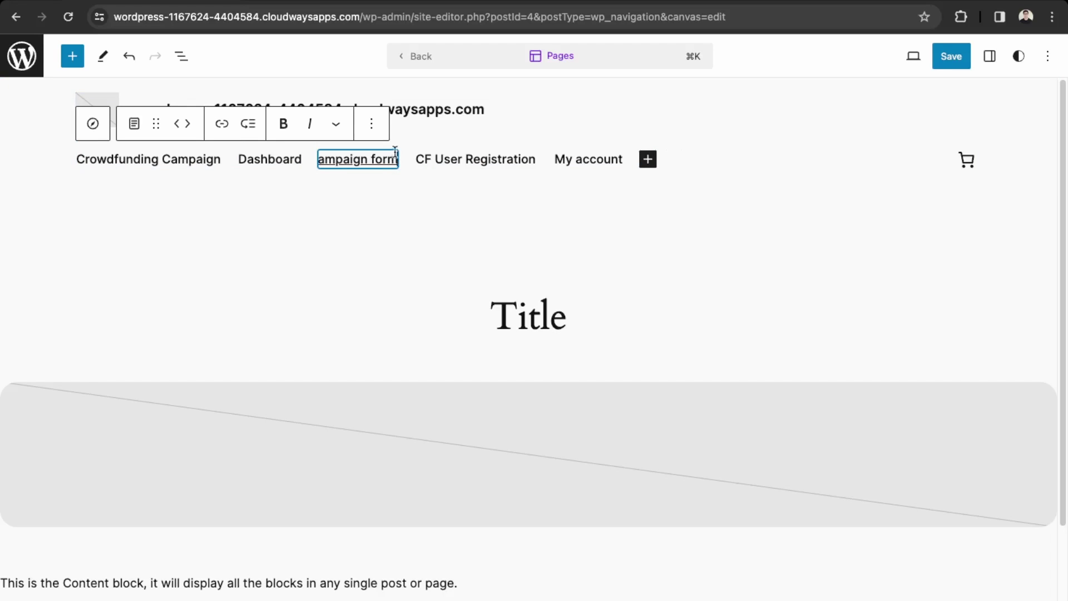
pyautogui.click(371, 123)
pyautogui.click(434, 414)
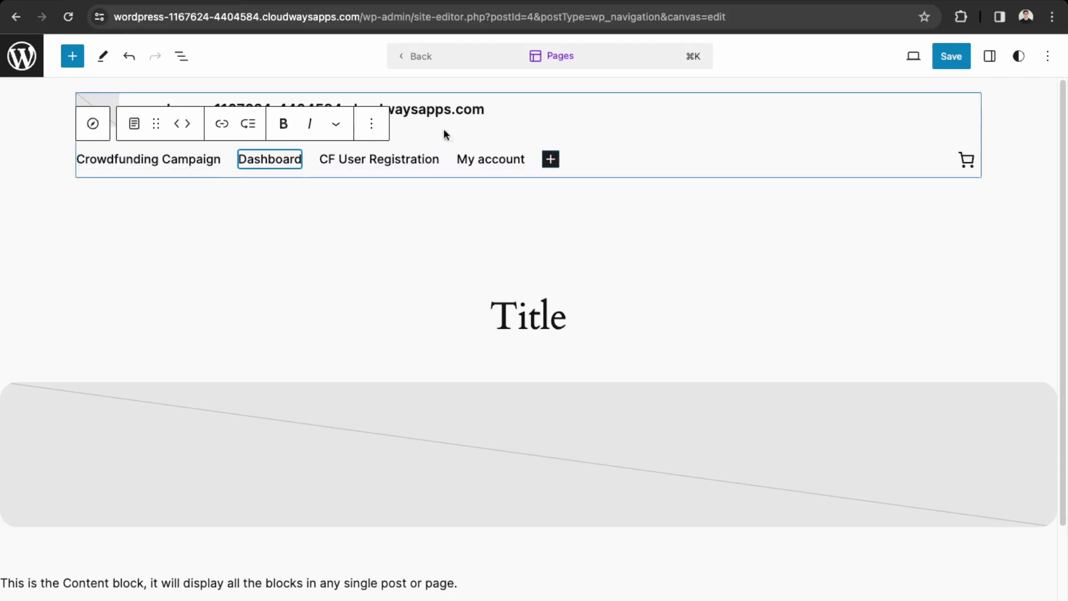
# - Save the header menu, then try its links, including My account and Dashboard, on the live site
pyautogui.click(951, 55)
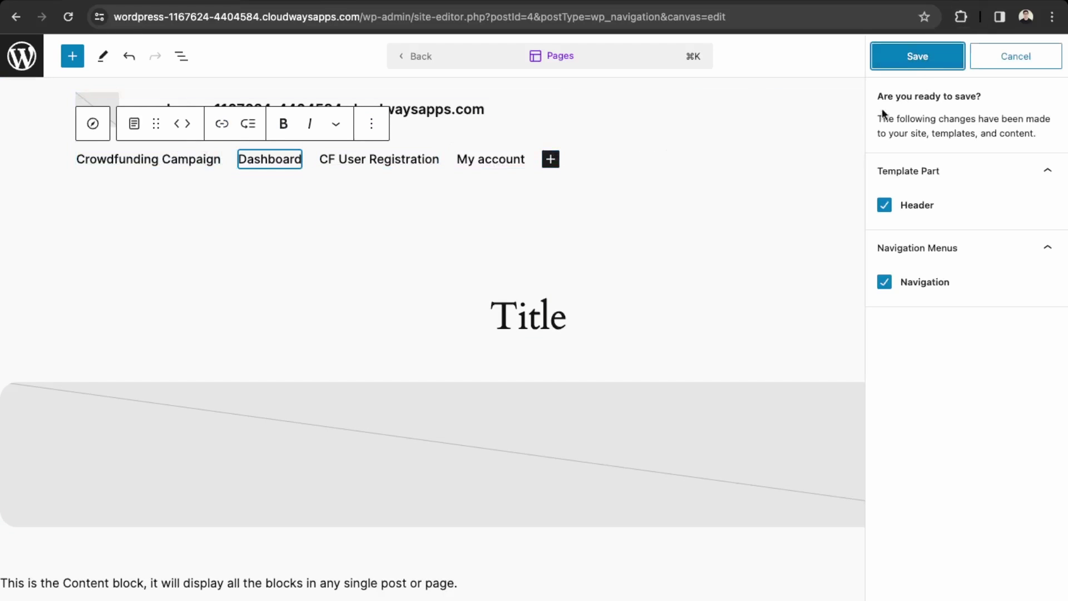
pyautogui.click(924, 64)
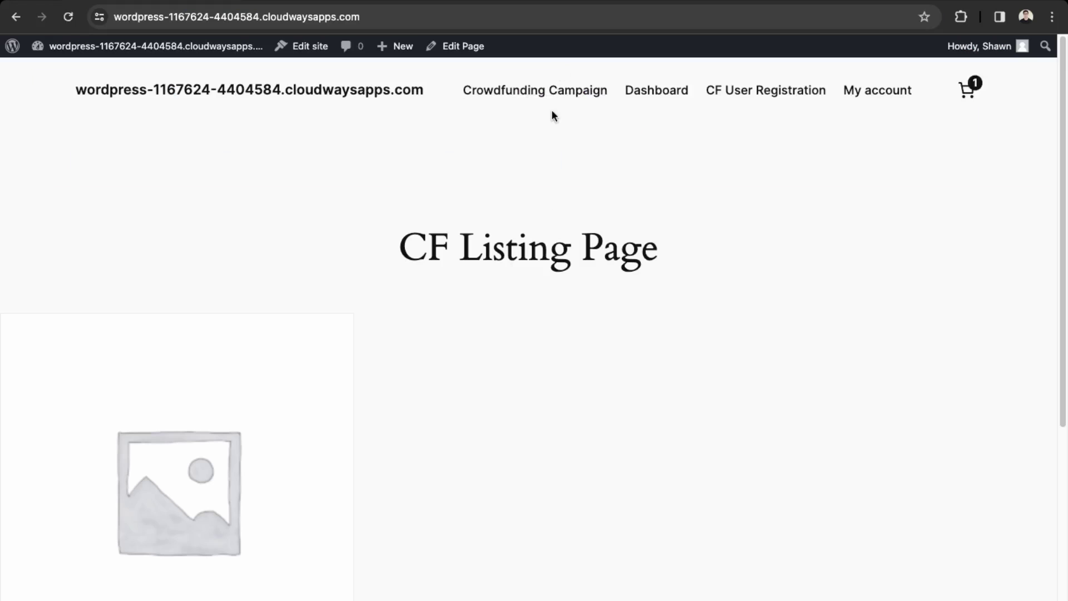
pyautogui.click(553, 97)
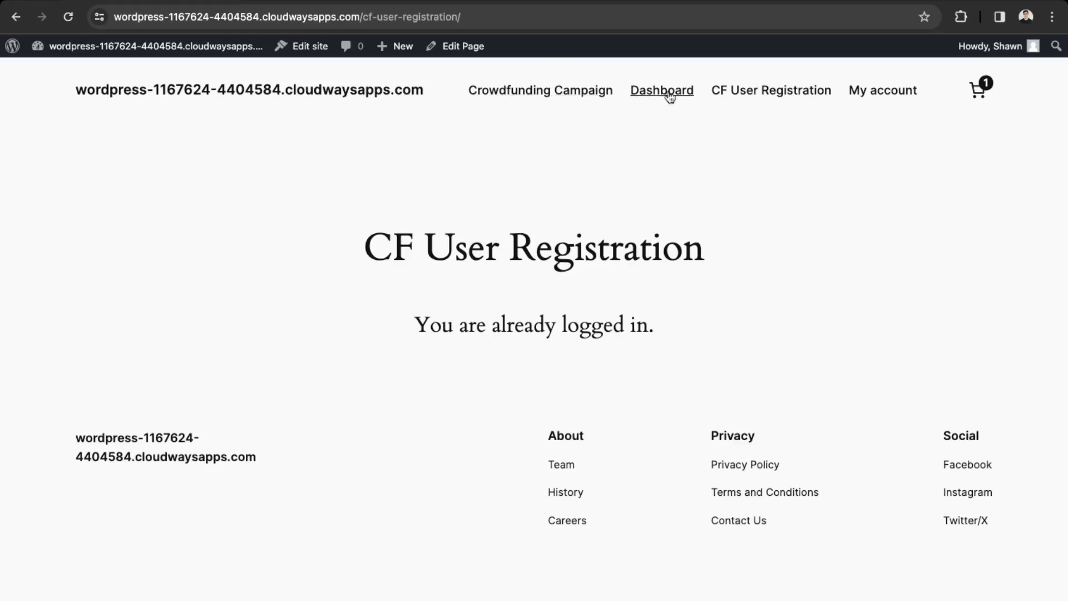
pyautogui.click(884, 90)
pyautogui.scroll(-5, 38, 573)
pyautogui.scroll(5, 38, 573)
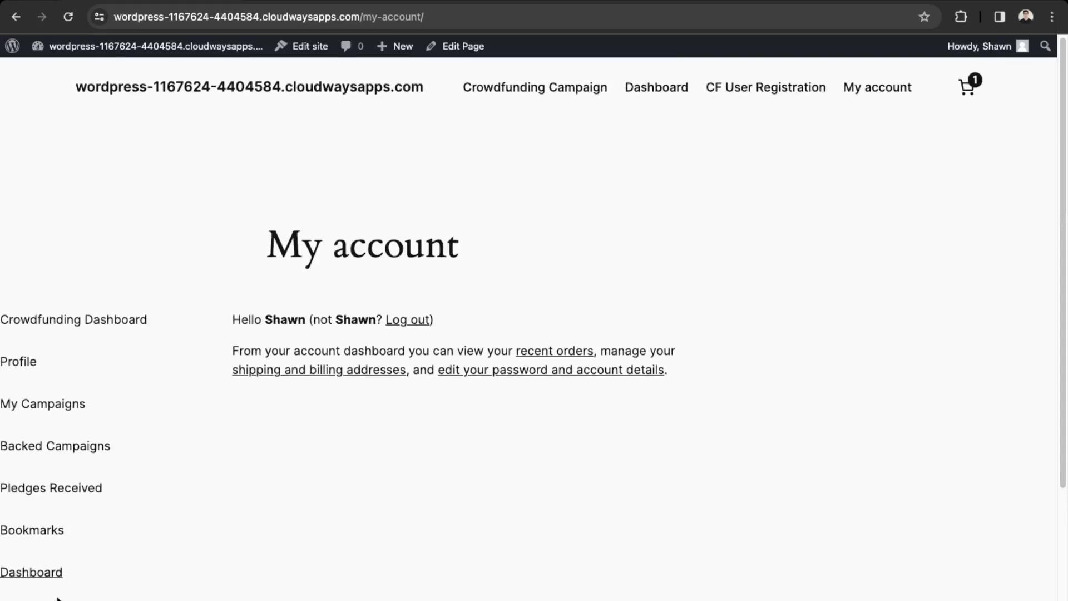
pyautogui.click(659, 95)
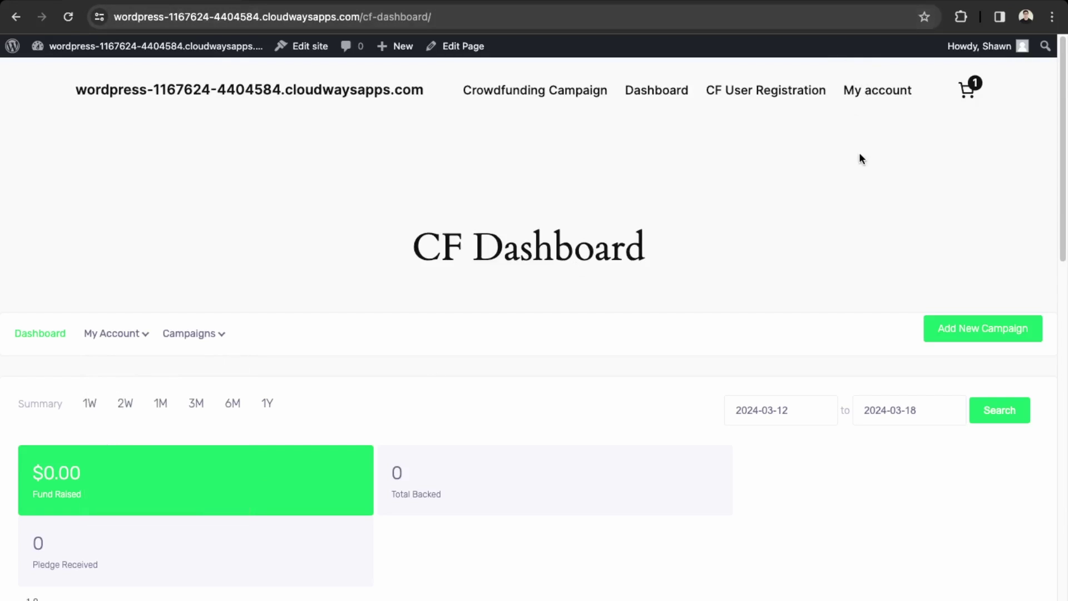
pyautogui.scroll(-1, 635, 323)
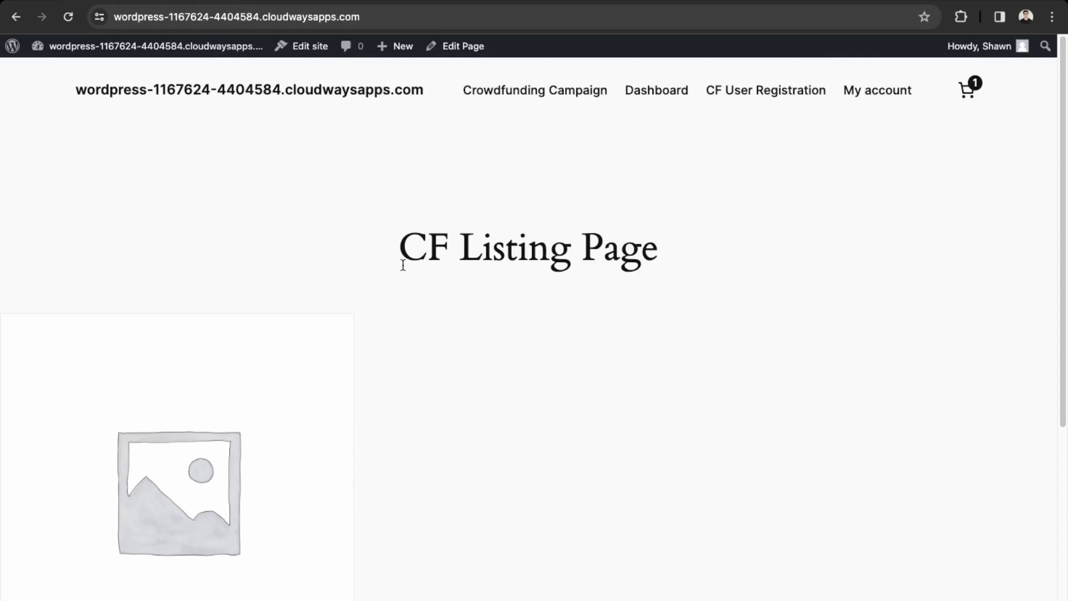
# - Change the listing page title to 'Crowdfunding Campaigns' and publish the update
pyautogui.click(463, 47)
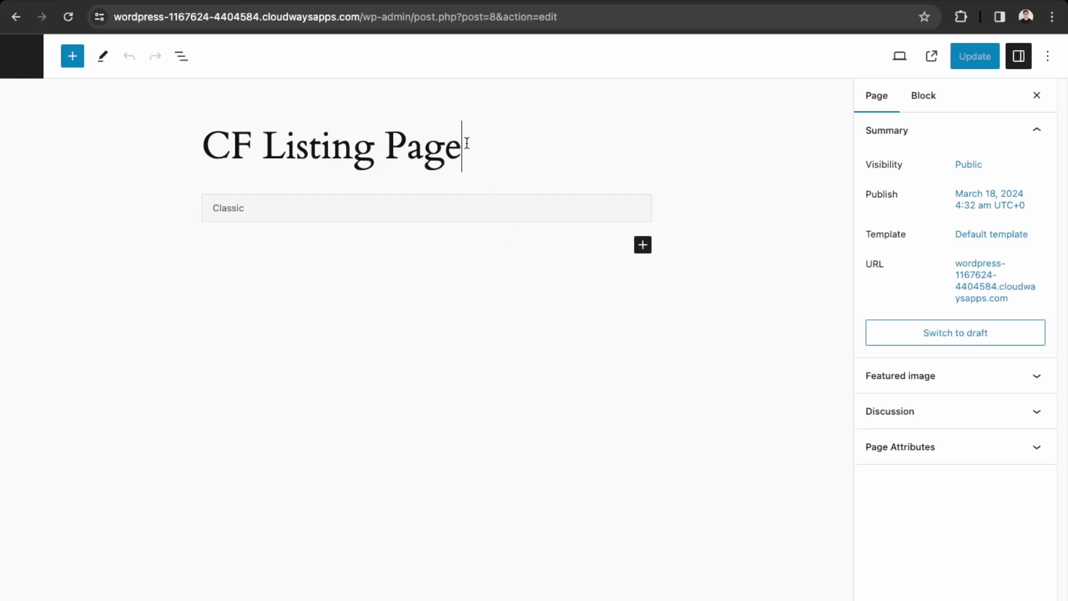
pyautogui.moveTo(465, 147); pyautogui.dragTo(229, 146)
pyautogui.write('rowdd')
pyautogui.press('BackSpace')
pyautogui.write('fundi')
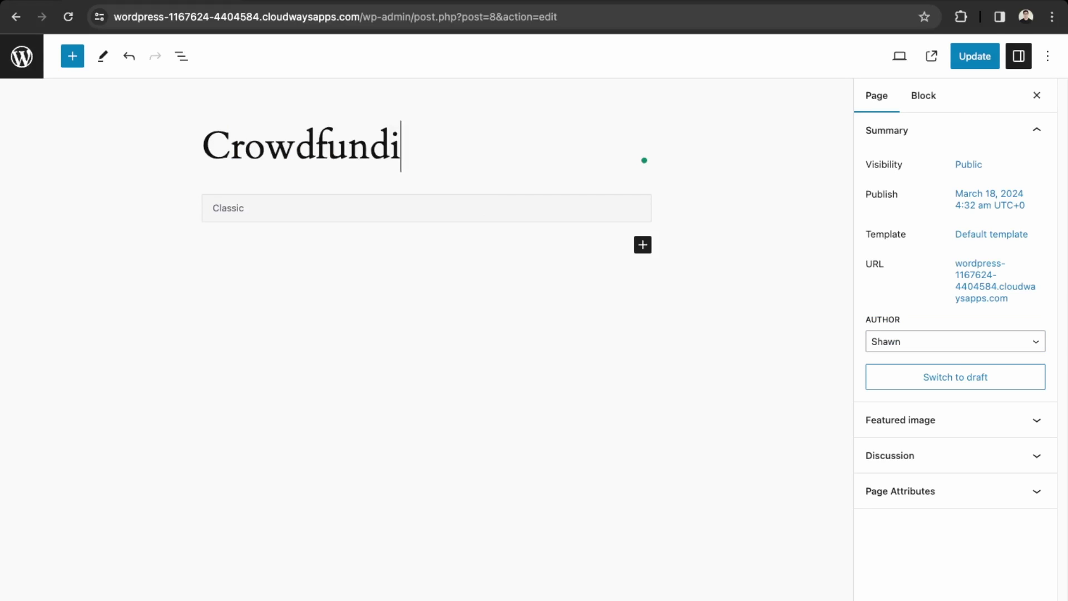
pyautogui.write('ng Campaigns')
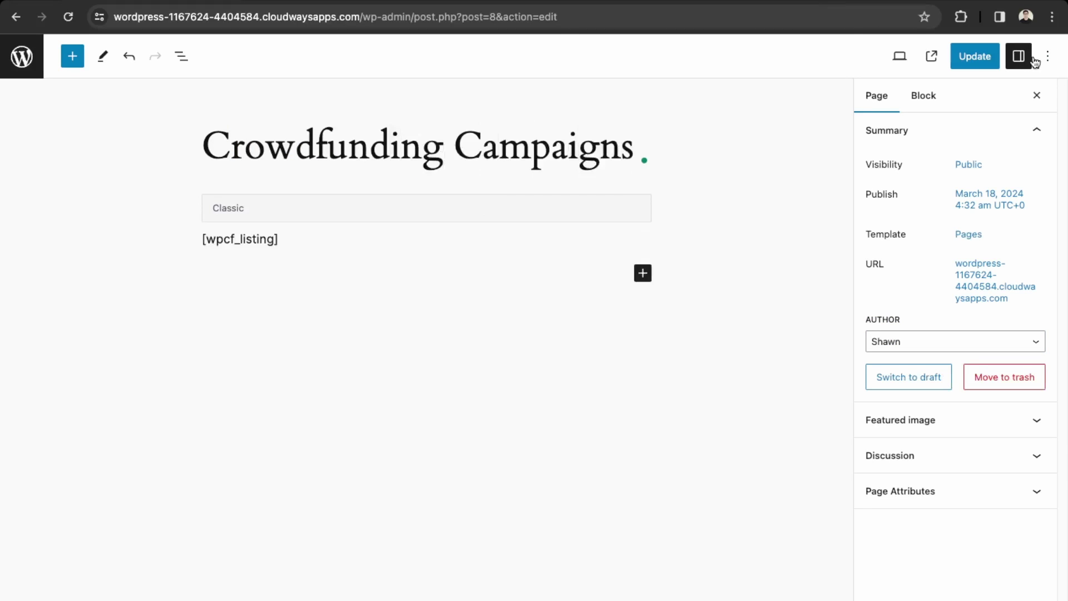
pyautogui.click(983, 61)
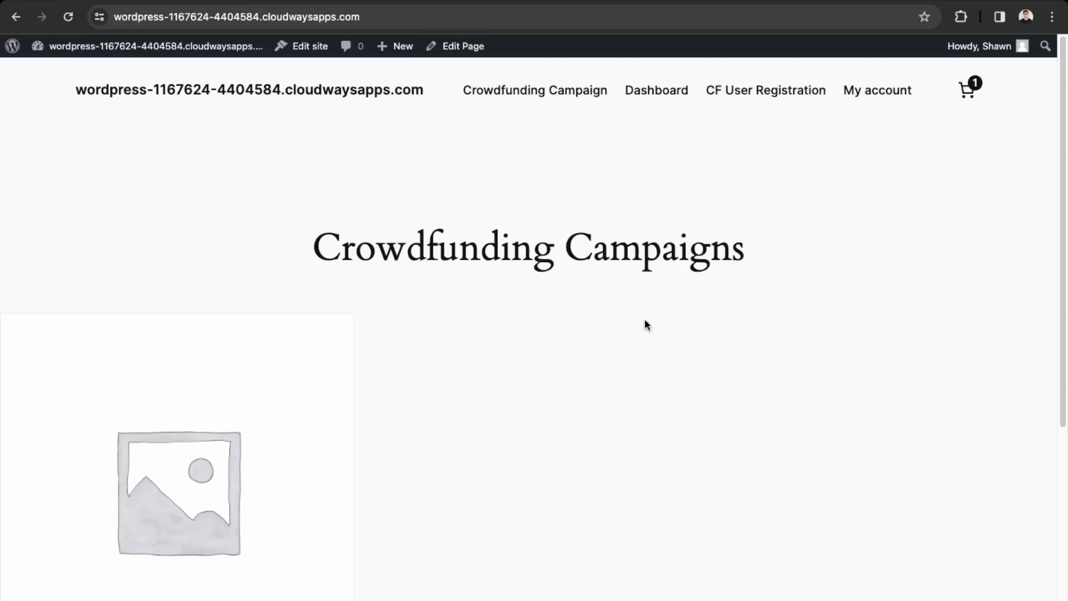
# - Scroll the Crowdfunding Campaigns home and open the WordPress Theme Project campaign card
pyautogui.scroll(-3, 646, 315)
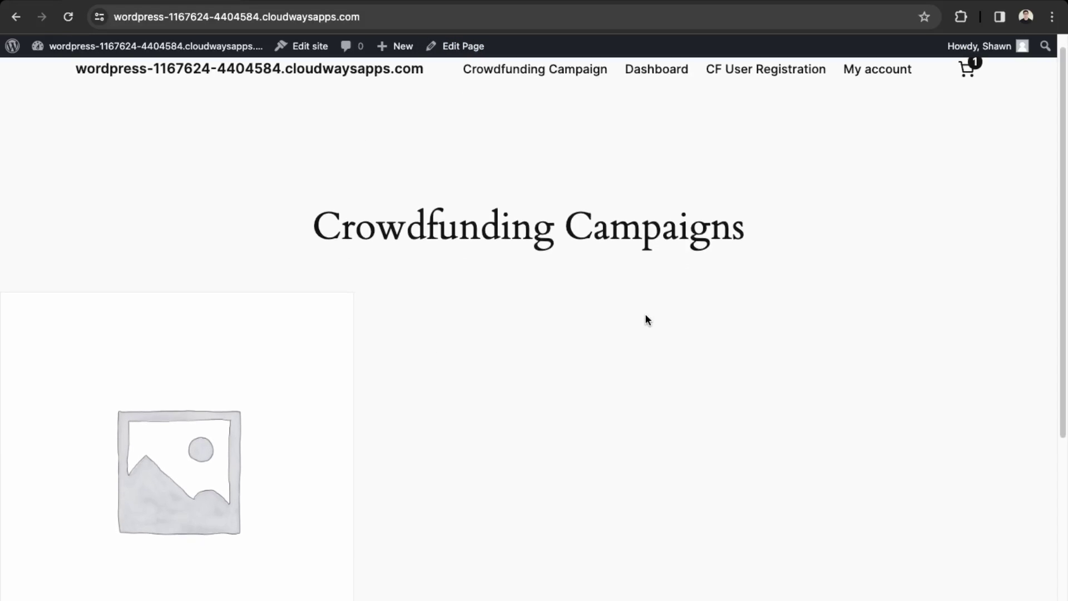
pyautogui.scroll(-1, 646, 320)
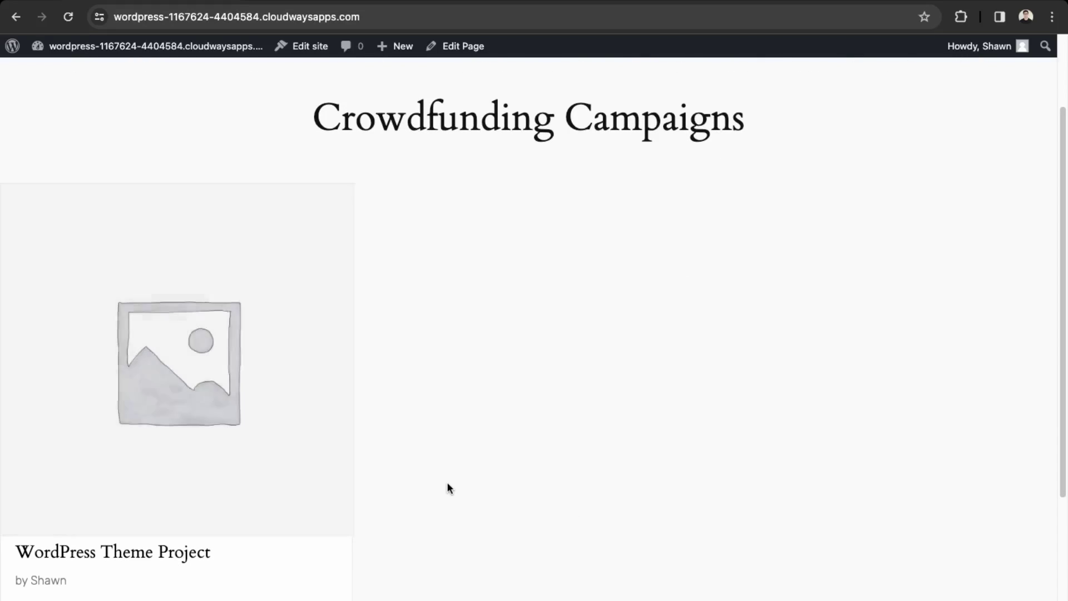
pyautogui.moveTo(334, 489)
pyautogui.click(177, 359)
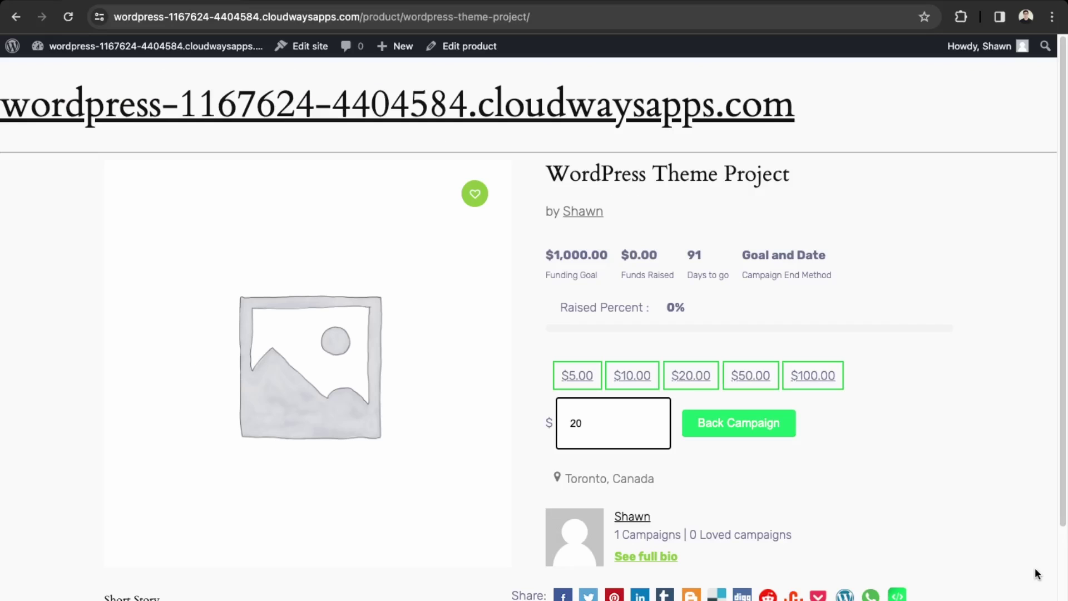